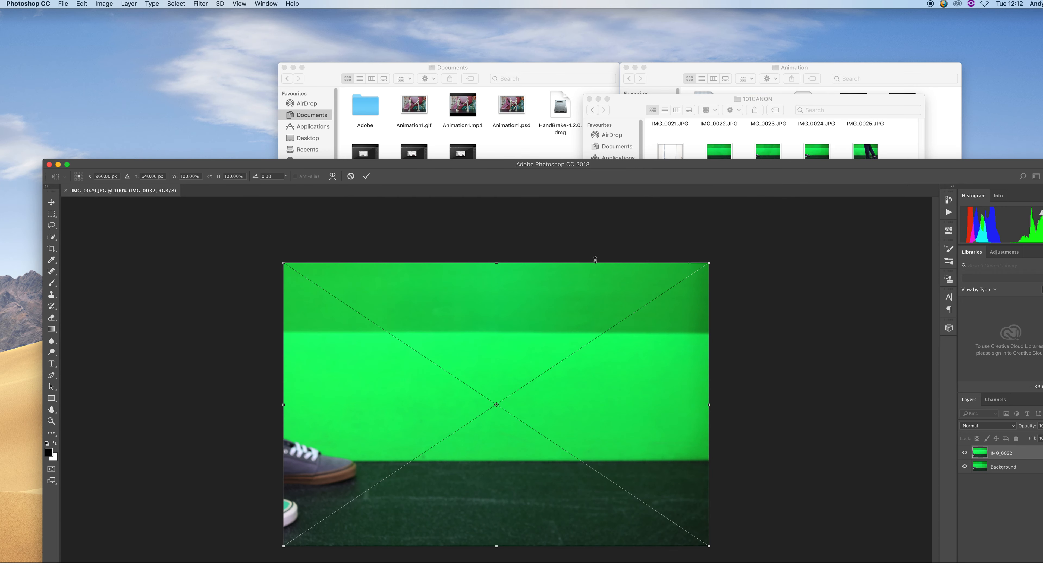
{"action": "left_click_drag", "start_coordinate": [606, 112], "coordinate": [652, 62]}
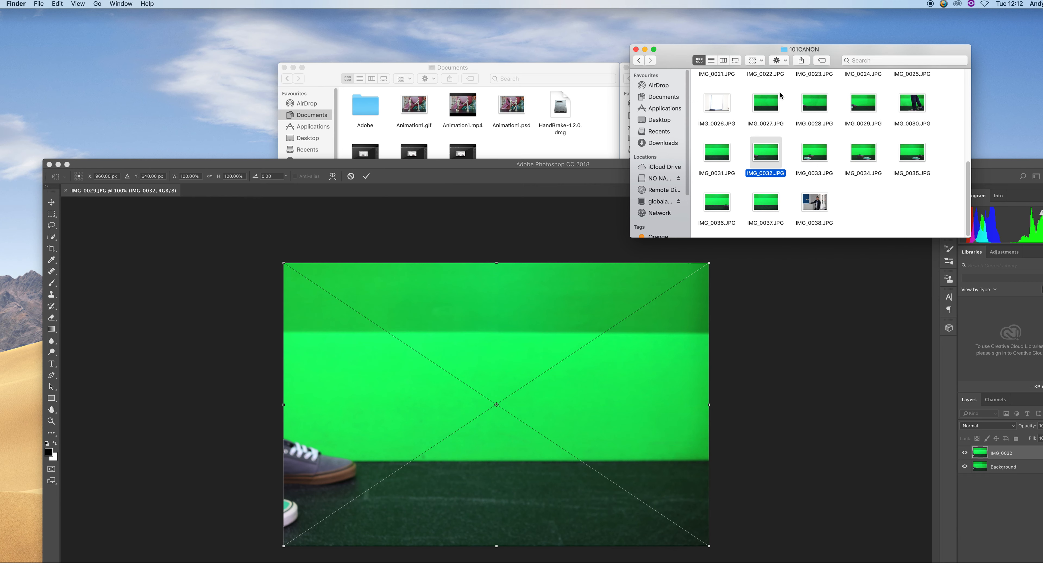
{"action": "left_click_drag", "start_coordinate": [815, 106], "coordinate": [471, 446]}
{"action": "left_click_drag", "start_coordinate": [813, 100], "coordinate": [401, 378]}
{"action": "left_click", "coordinate": [825, 167]}
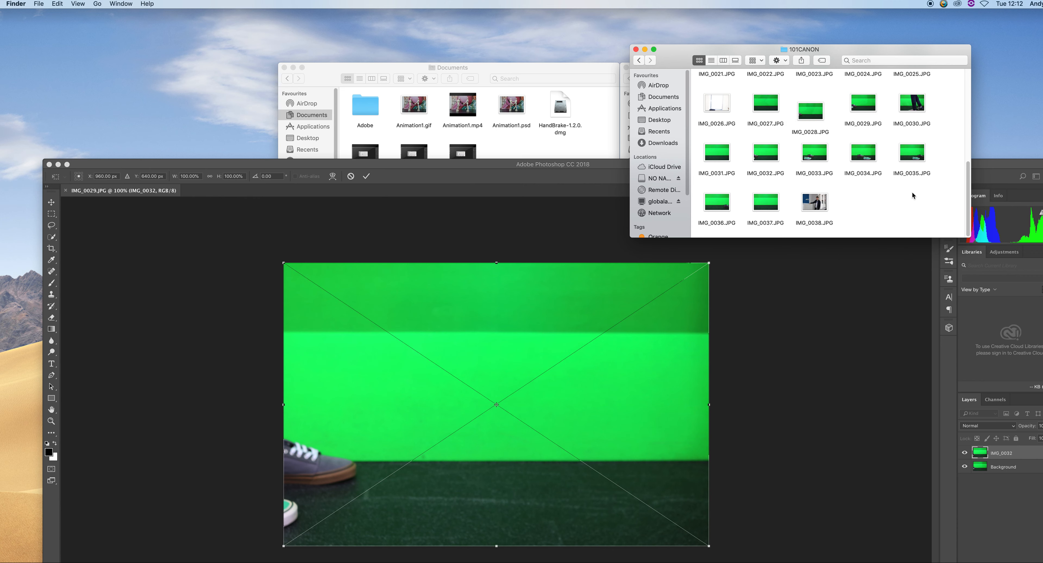
Try to drag IMG_0033 through IMG_0035 from the 101CANON folder into the open Photoshop document
{"action": "left_click_drag", "start_coordinate": [938, 179], "coordinate": [487, 409]}
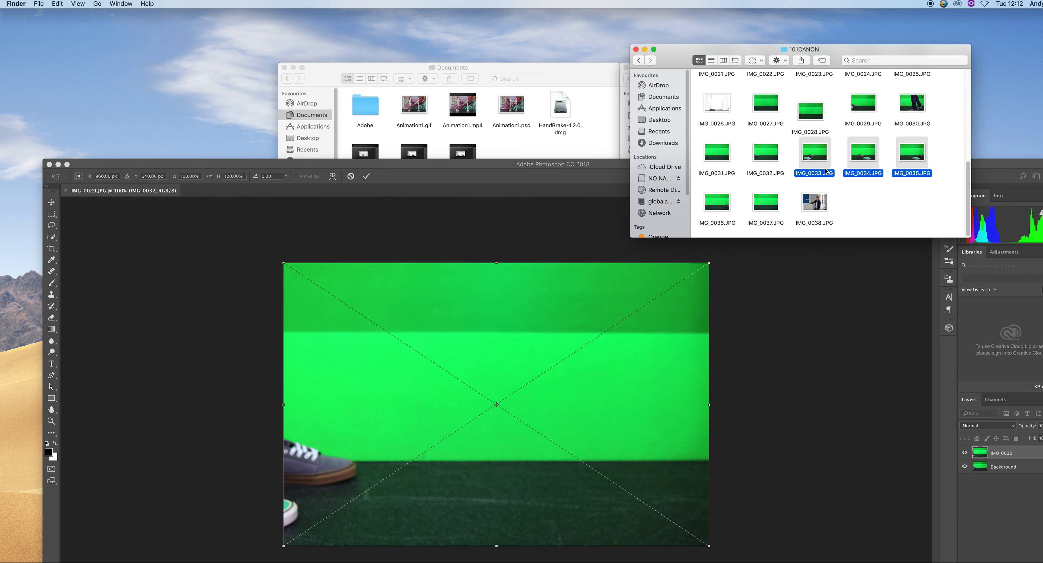
{"action": "left_click", "coordinate": [777, 361]}
{"action": "left_click", "coordinate": [792, 52]}
{"action": "left_click_drag", "start_coordinate": [808, 155], "coordinate": [372, 252]}
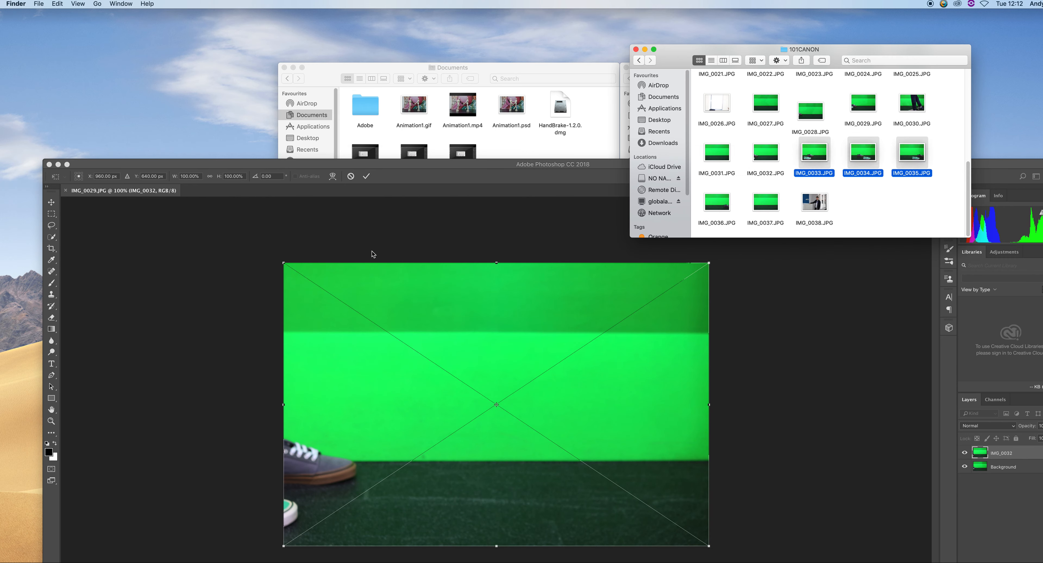
{"action": "left_click", "coordinate": [361, 219]}
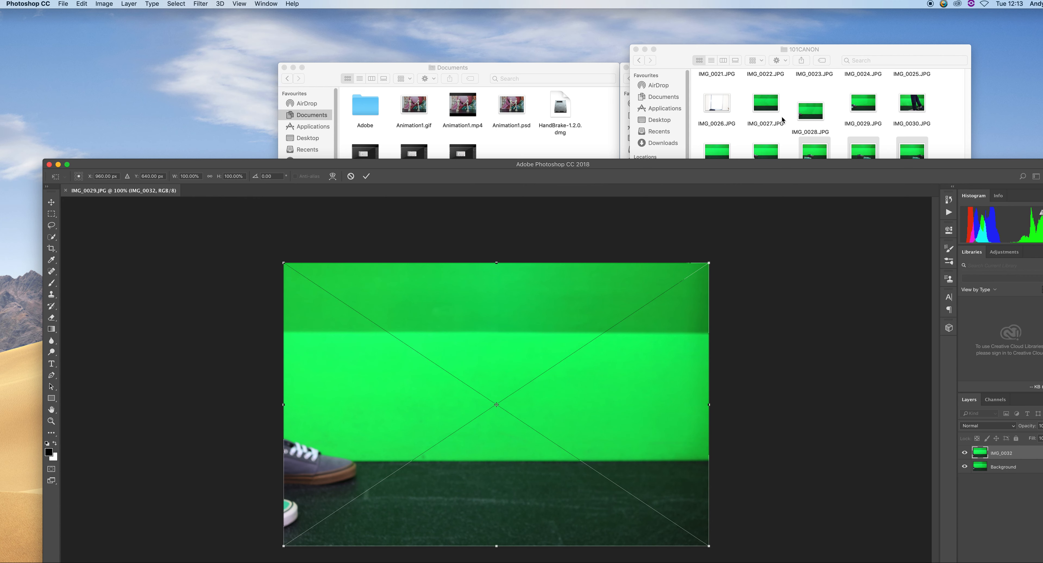
{"action": "left_click", "coordinate": [782, 117]}
{"action": "left_click", "coordinate": [814, 158]}
{"action": "left_click", "coordinate": [100, 223]}
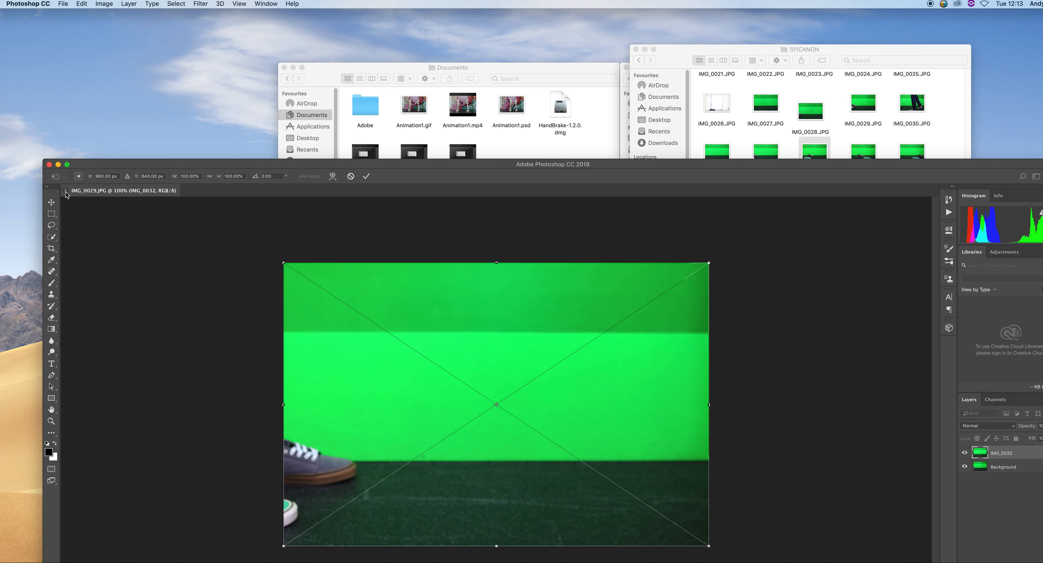
{"action": "left_click_drag", "start_coordinate": [199, 166], "coordinate": [192, 41]}
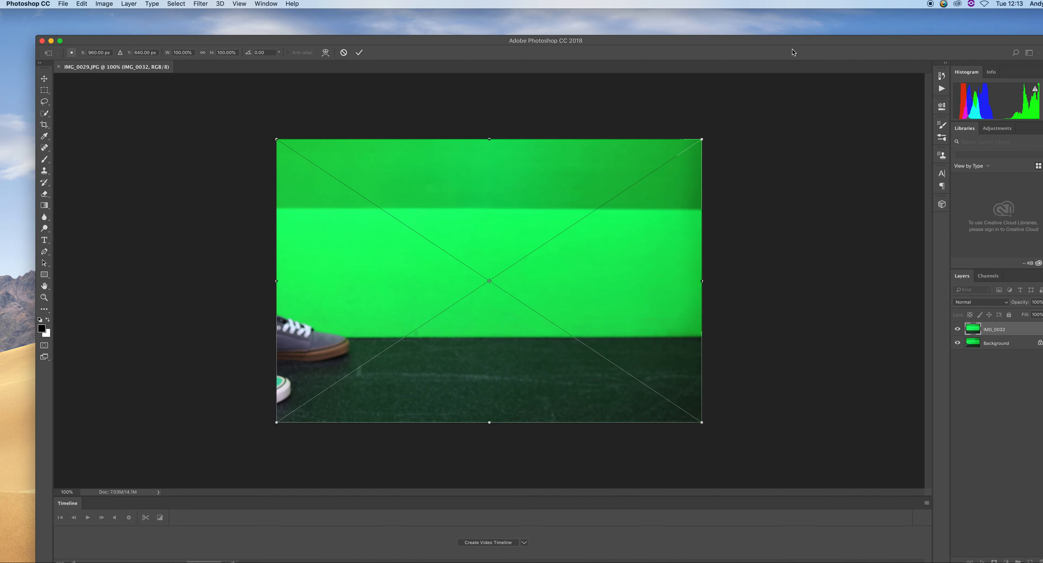
{"action": "left_click_drag", "start_coordinate": [796, 41], "coordinate": [769, 56]}
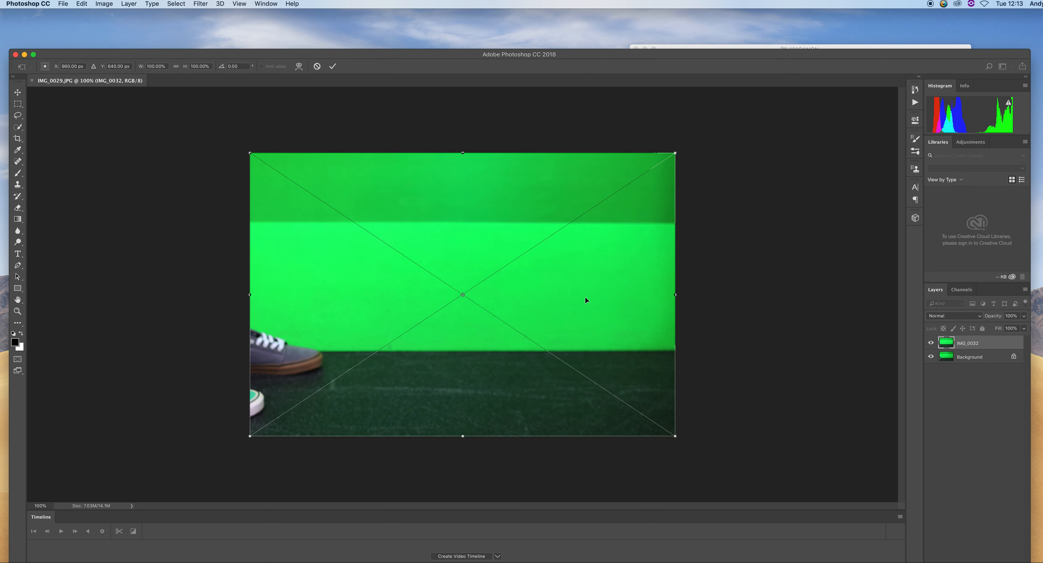
Cancel the pending image placement and close the IMG_0029 document
{"action": "key", "text": "Escape"}
{"action": "key", "text": "e"}
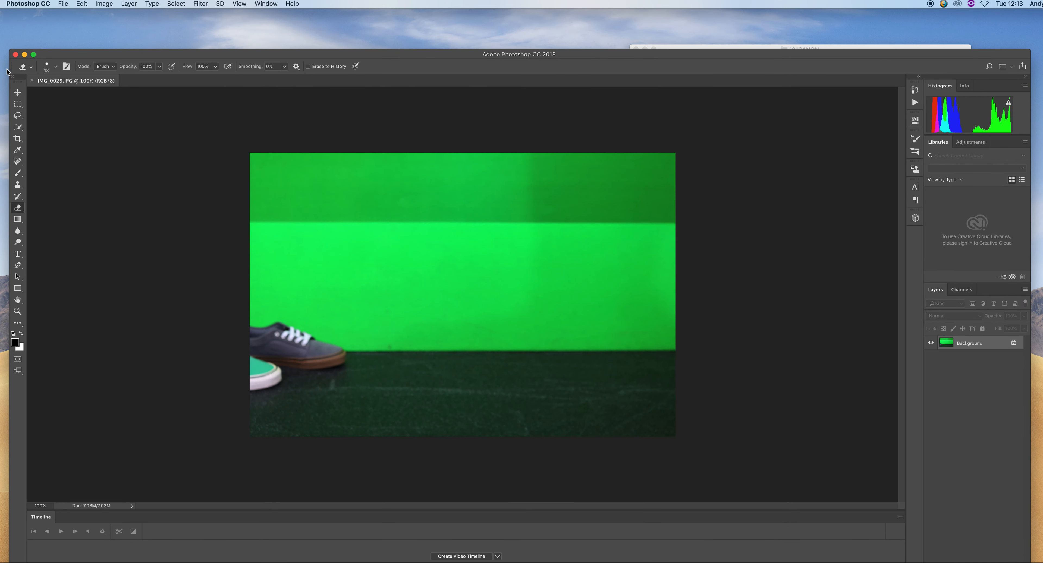
{"action": "left_click", "coordinate": [32, 81]}
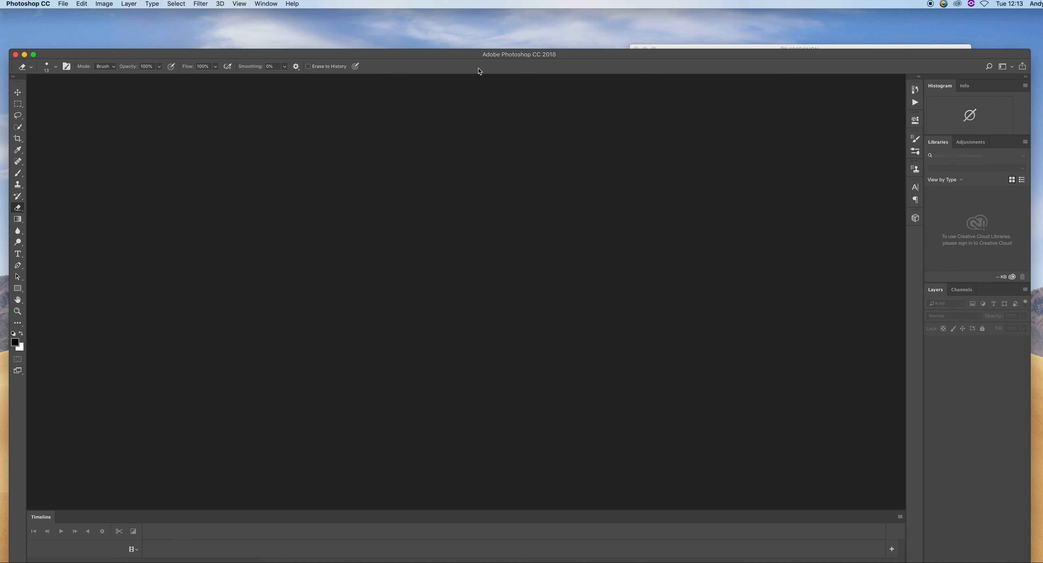
Open IMG_0027 through IMG_0033 in Photoshop by dragging them from the 101CANON folder in list view
{"action": "left_click_drag", "start_coordinate": [521, 55], "coordinate": [527, 91]}
{"action": "left_click_drag", "start_coordinate": [658, 43], "coordinate": [638, 38]}
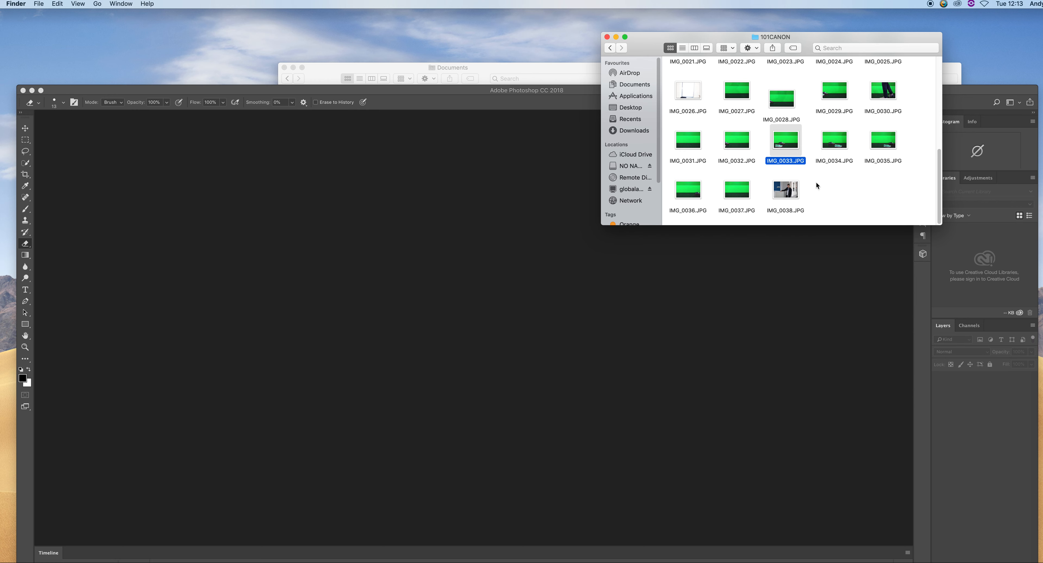
{"action": "left_click", "coordinate": [683, 48]}
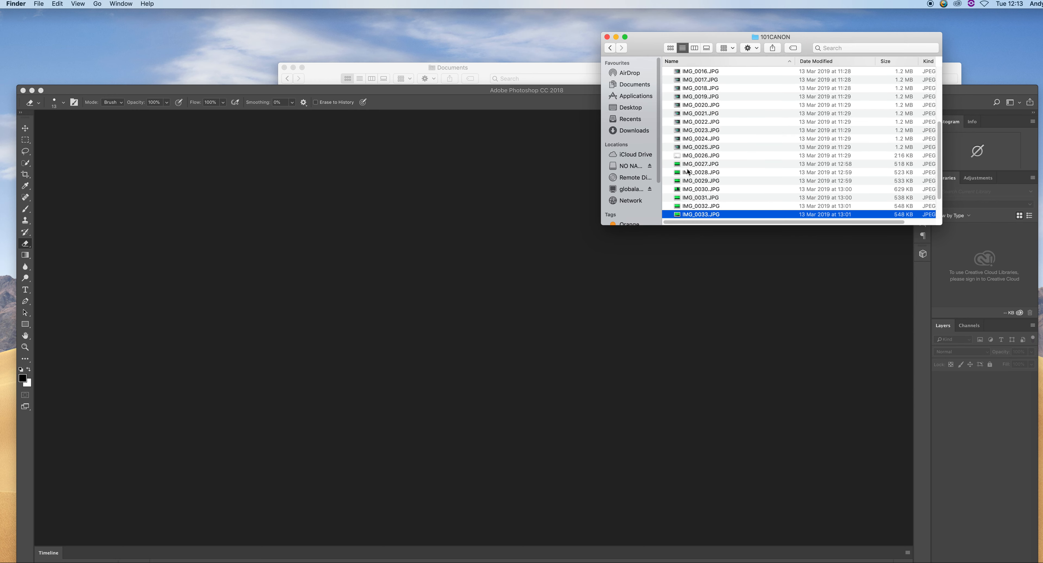
{"action": "left_click", "coordinate": [691, 164]}
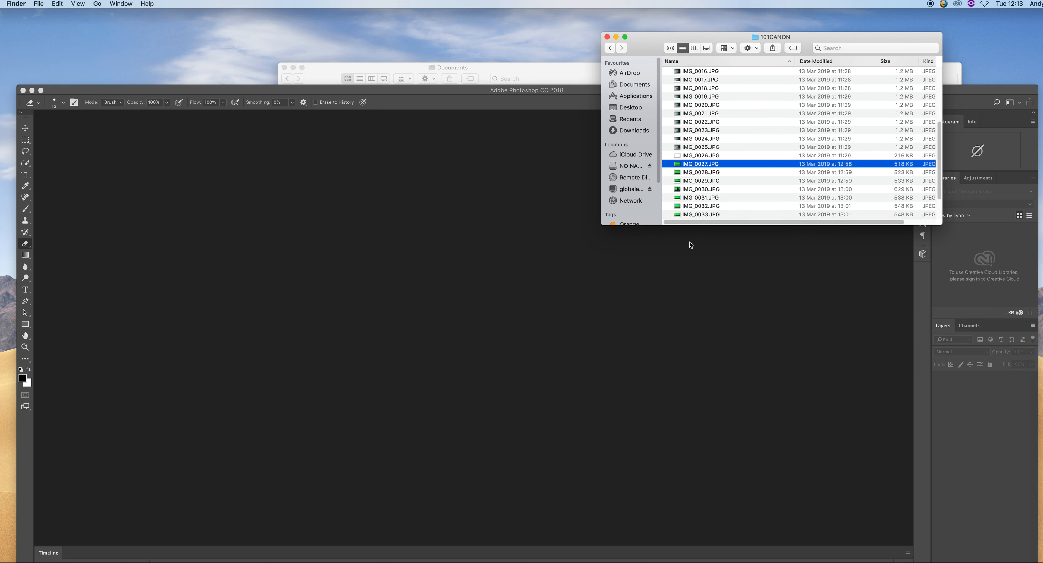
{"action": "left_click", "coordinate": [698, 218], "text": "shift"}
{"action": "left_click_drag", "start_coordinate": [694, 190], "coordinate": [347, 398]}
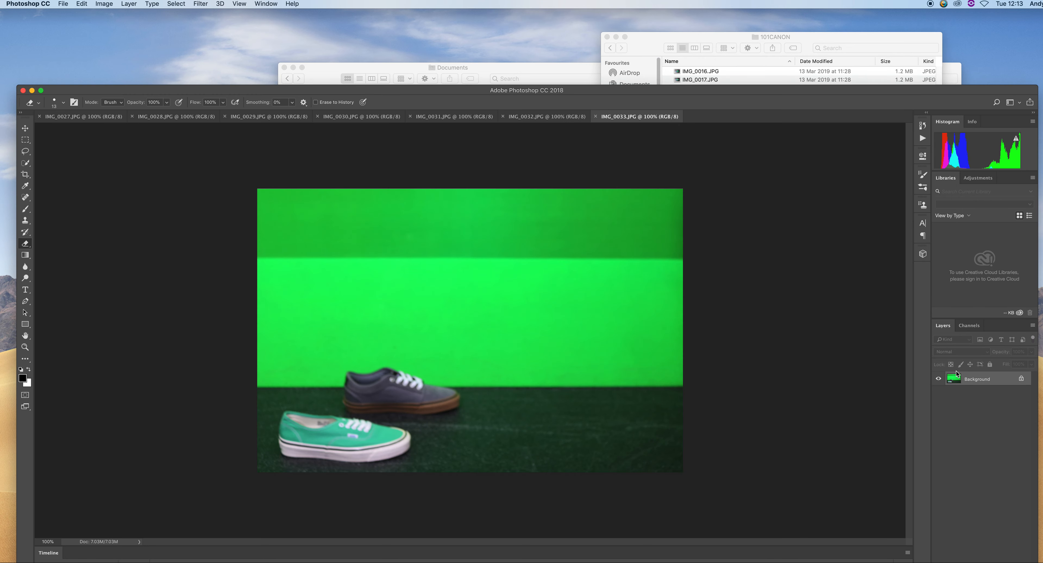
Flip through the open image tabs to review each frame of the sequence
{"action": "left_click", "coordinate": [561, 120]}
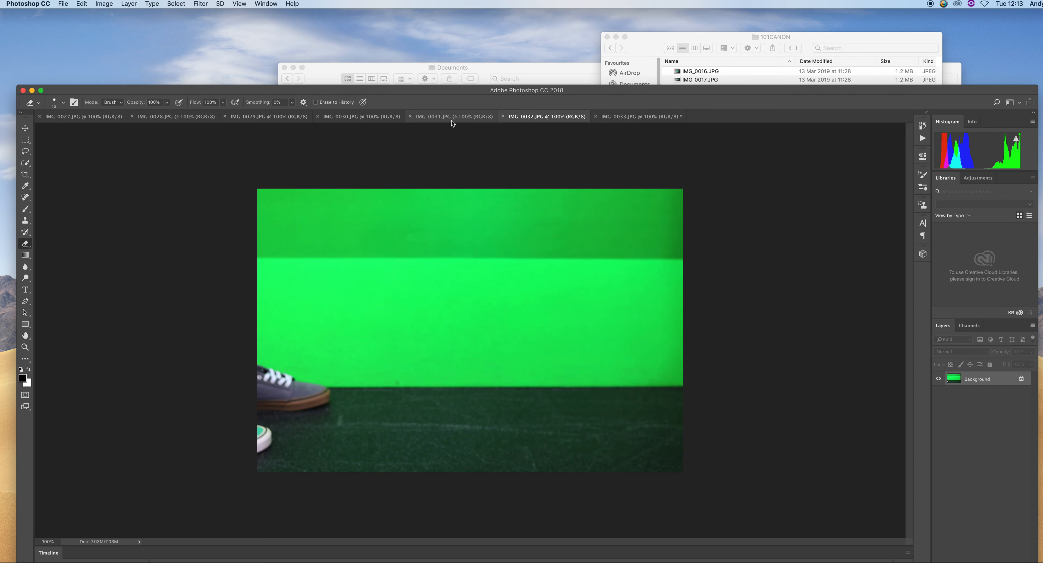
{"action": "left_click", "coordinate": [452, 119]}
{"action": "left_click", "coordinate": [365, 120]}
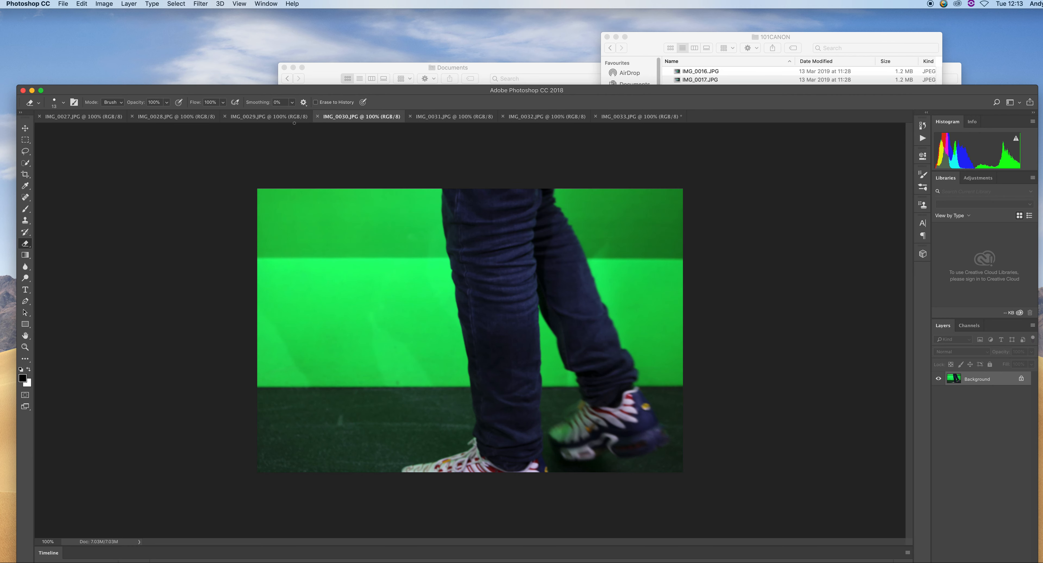
{"action": "left_click", "coordinate": [249, 122]}
{"action": "left_click", "coordinate": [217, 118]}
{"action": "left_click", "coordinate": [342, 120]}
{"action": "left_click", "coordinate": [317, 116]}
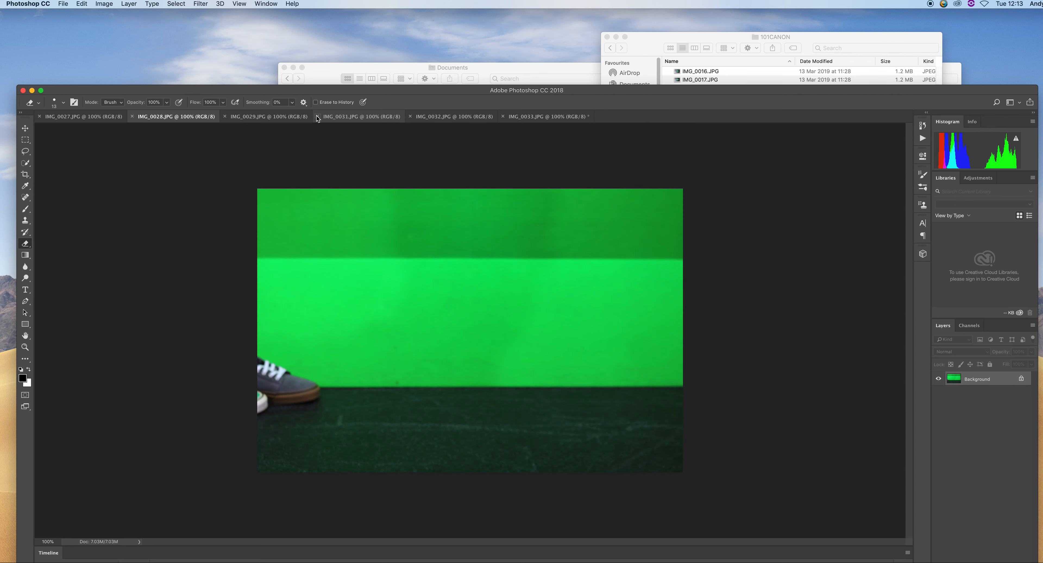
{"action": "left_click", "coordinate": [101, 116]}
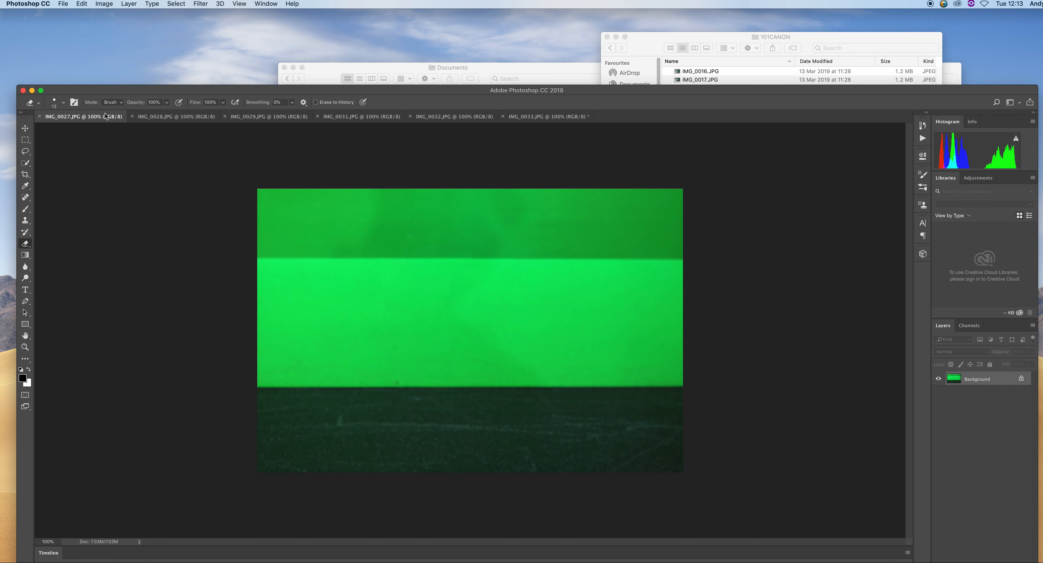
{"action": "left_click", "coordinate": [202, 118]}
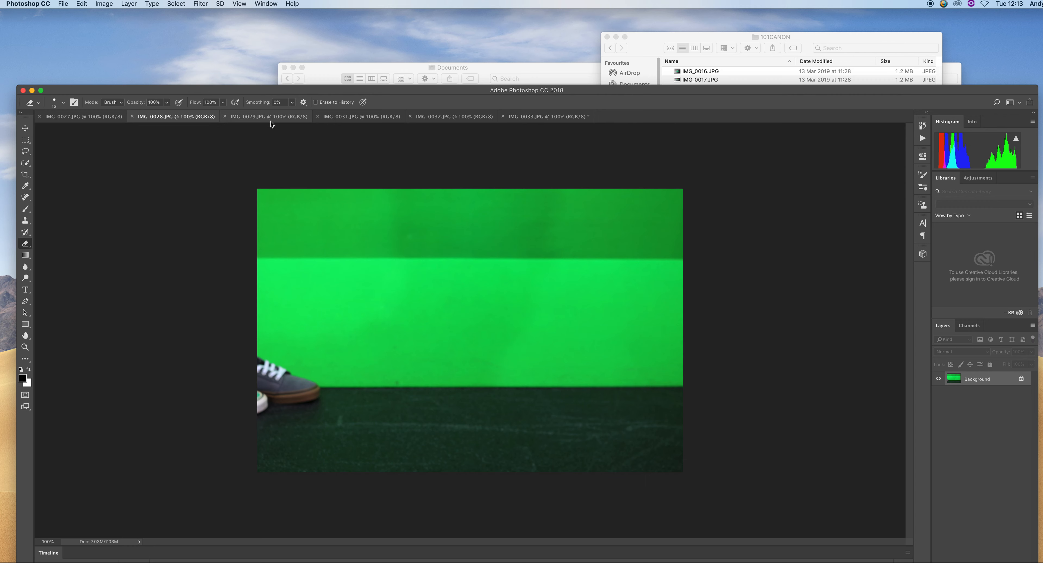
{"action": "left_click", "coordinate": [279, 118]}
{"action": "left_click", "coordinate": [362, 120]}
{"action": "left_click", "coordinate": [471, 119]}
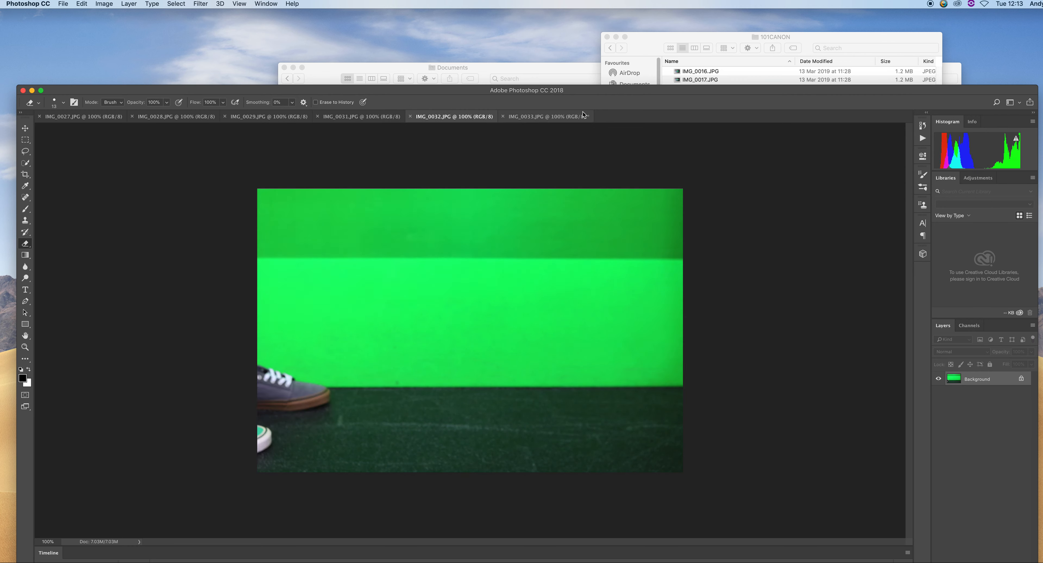
{"action": "left_click", "coordinate": [478, 119]}
{"action": "left_click", "coordinate": [528, 116]}
{"action": "left_click", "coordinate": [459, 122]}
{"action": "left_click", "coordinate": [364, 121]}
{"action": "left_click", "coordinate": [284, 121]}
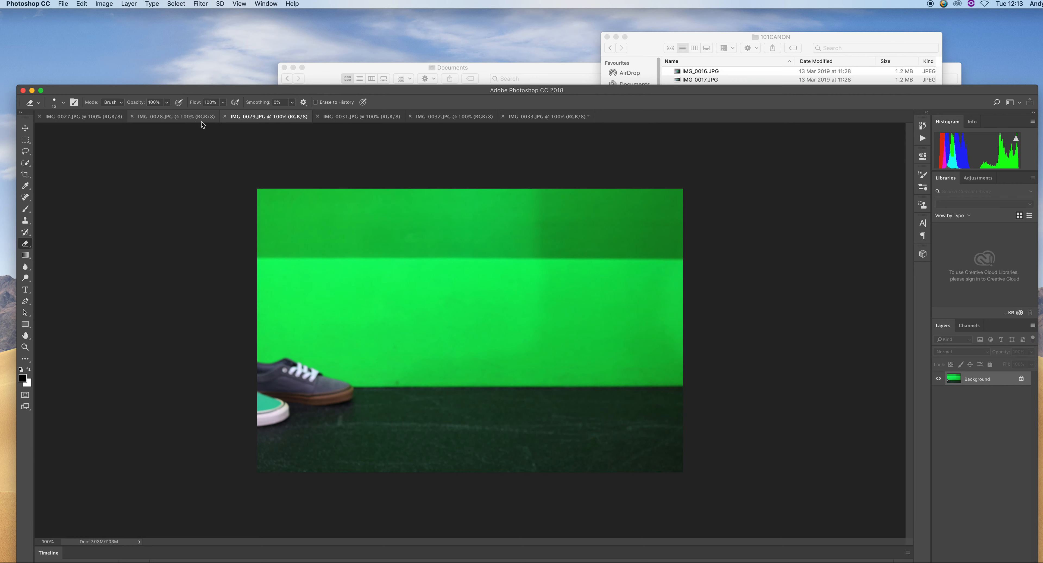
{"action": "left_click", "coordinate": [206, 121]}
{"action": "left_click", "coordinate": [81, 117]}
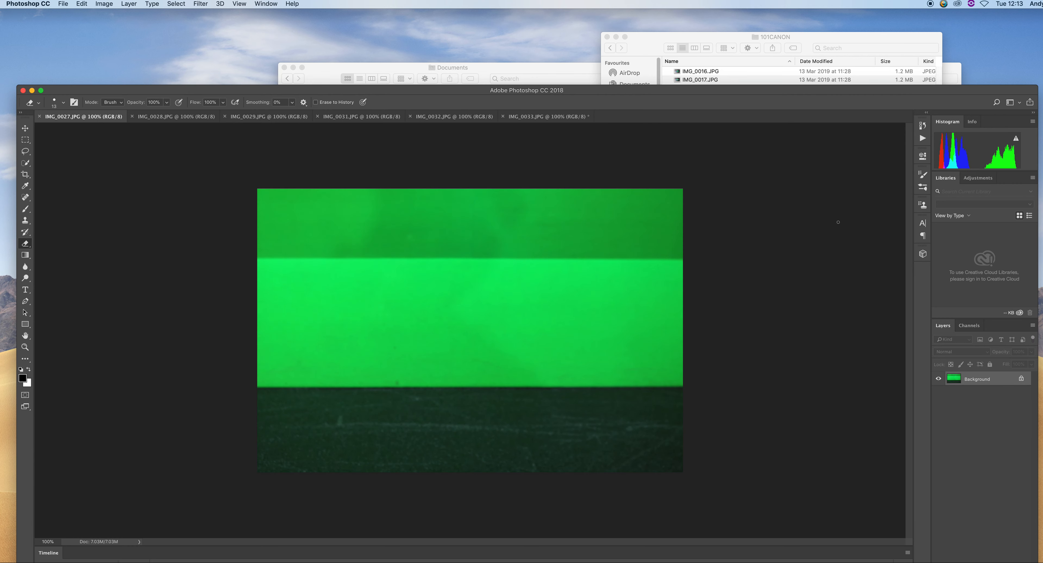
Try to place IMG_0034 through IMG_0038 from the folder into the IMG_0027 document
{"action": "left_click", "coordinate": [670, 165]}
{"action": "left_click", "coordinate": [807, 40]}
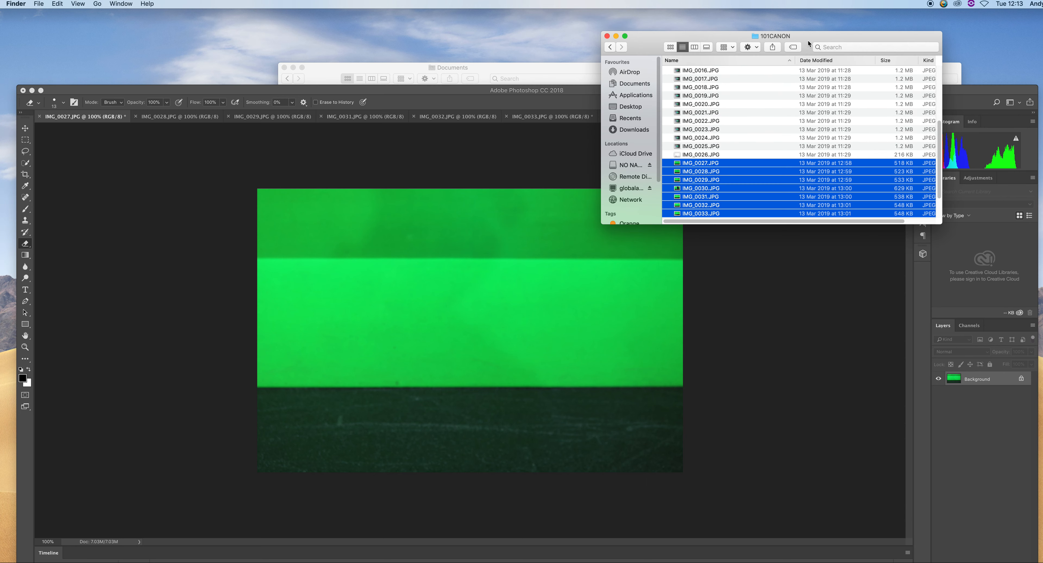
{"action": "scroll", "coordinate": [771, 140], "scroll_direction": "down", "scroll_amount": 3}
{"action": "left_click", "coordinate": [704, 181]}
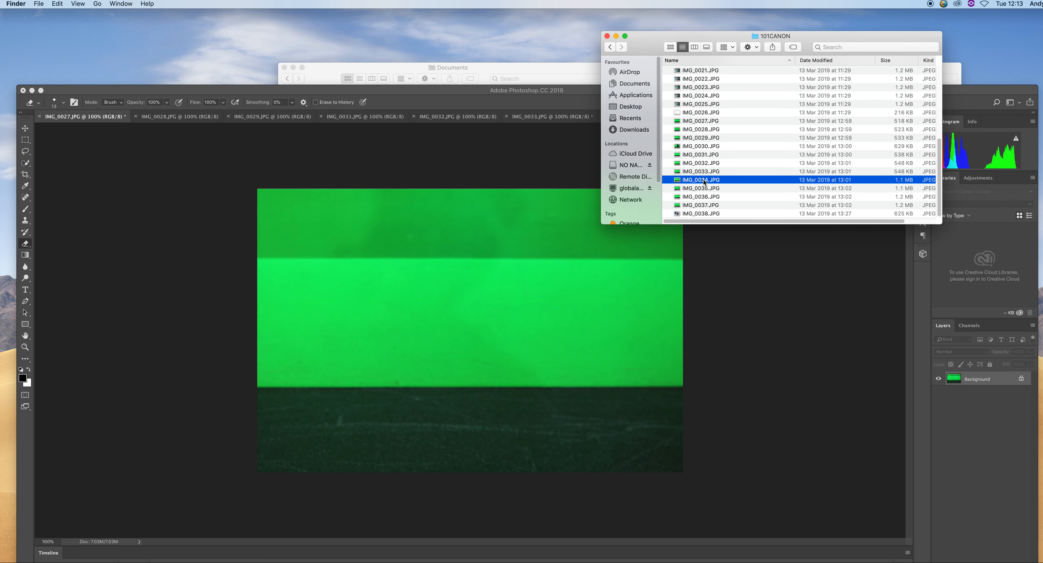
{"action": "left_click", "coordinate": [699, 213], "text": "shift"}
{"action": "left_click_drag", "start_coordinate": [699, 213], "coordinate": [502, 341]}
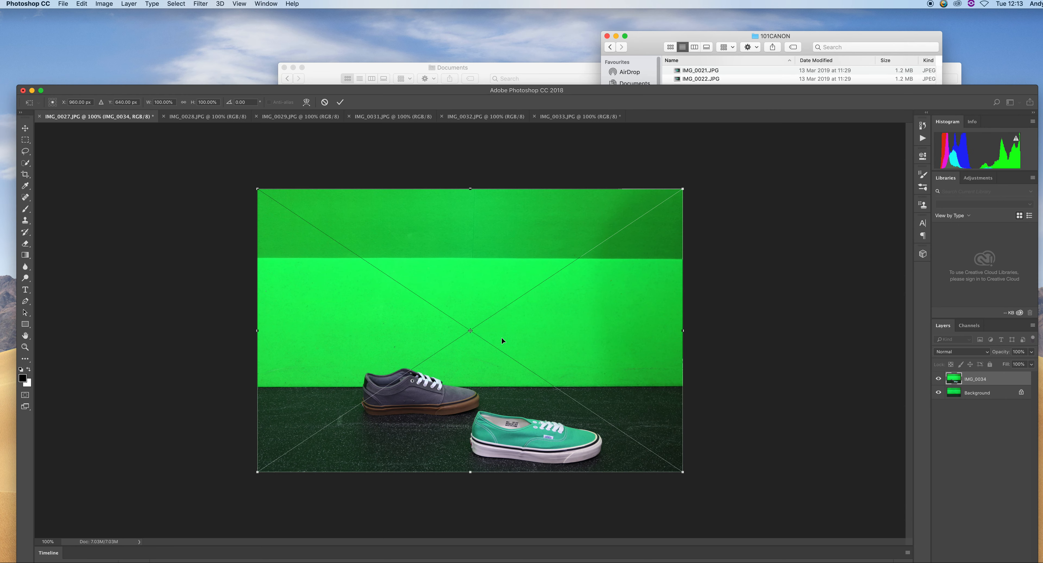
Continue placing the additional files while switching between the document tabs
{"action": "left_click", "coordinate": [574, 117]}
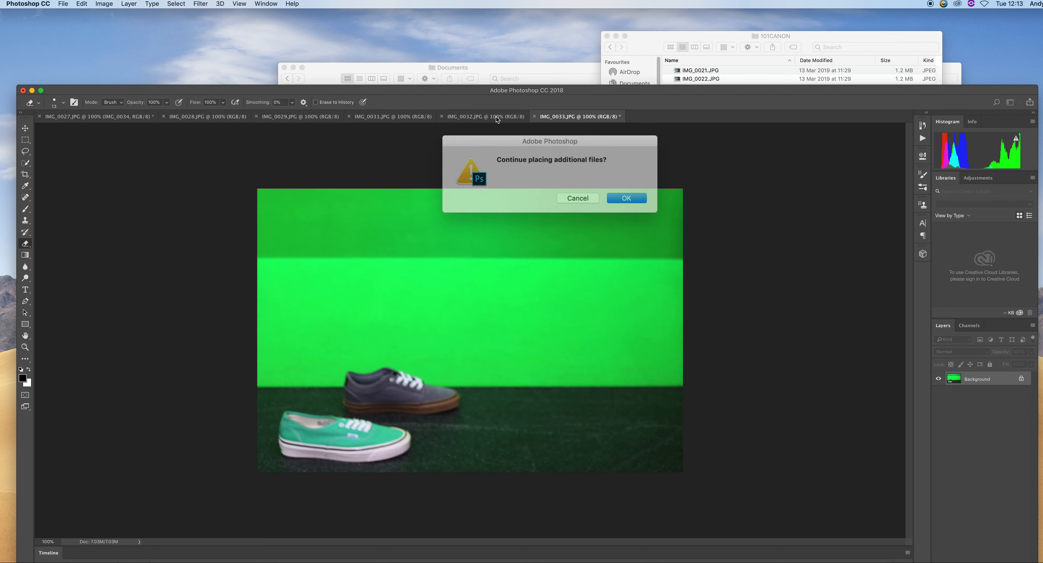
{"action": "left_click", "coordinate": [617, 196]}
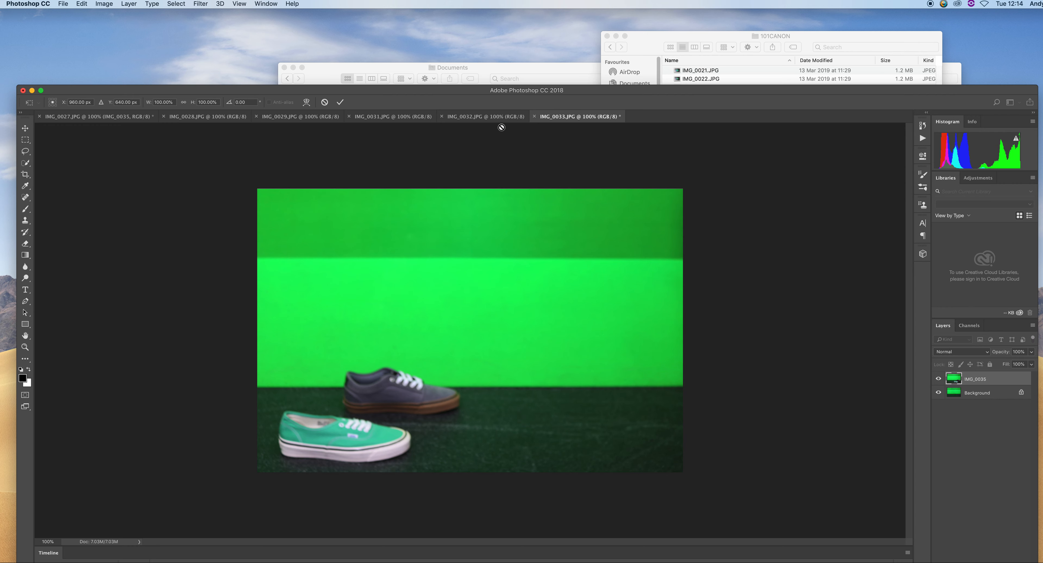
{"action": "left_click", "coordinate": [486, 118]}
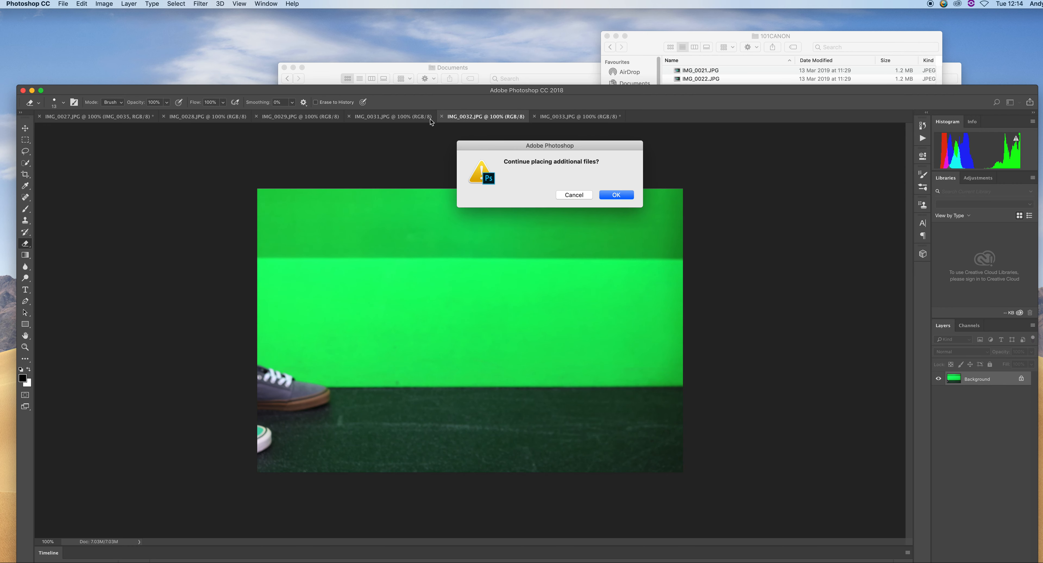
{"action": "left_click", "coordinate": [620, 195]}
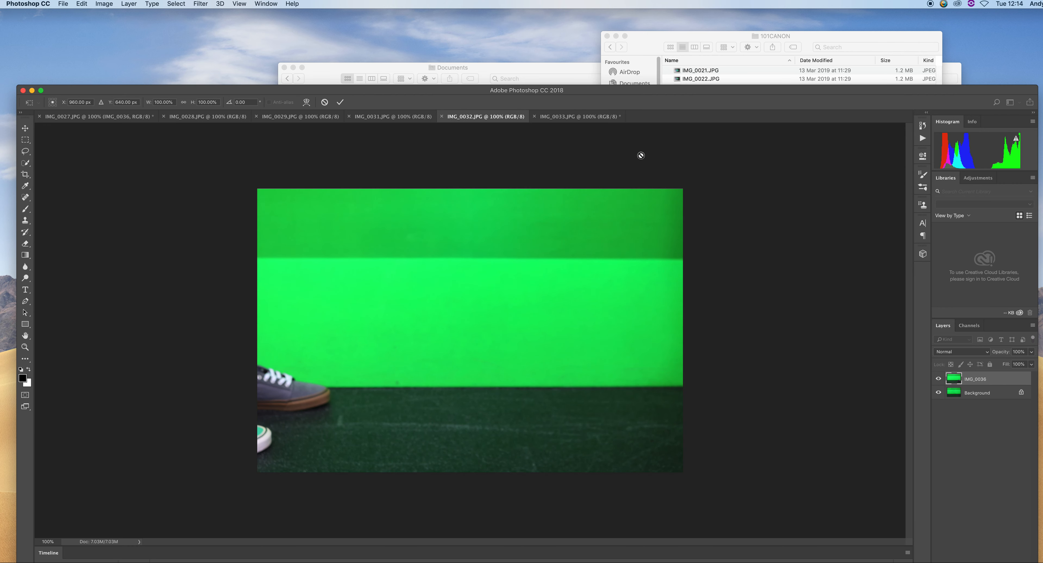
{"action": "left_click", "coordinate": [570, 117]}
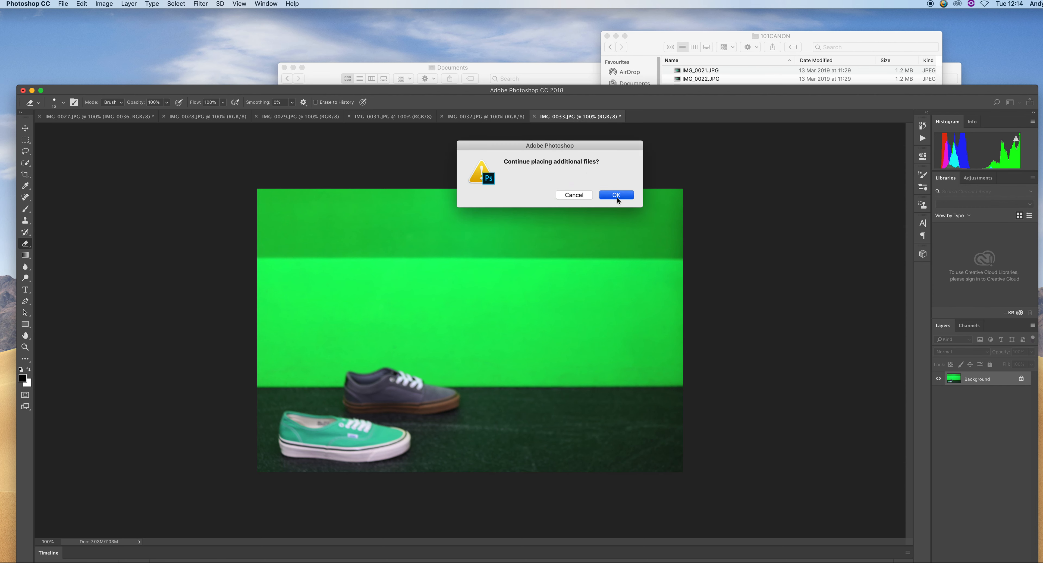
{"action": "left_click", "coordinate": [616, 197]}
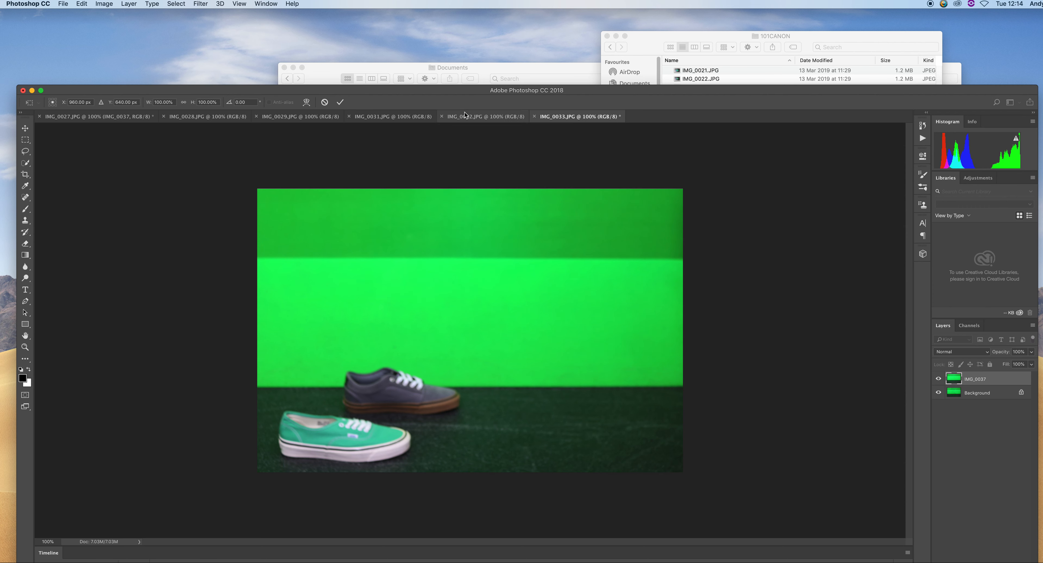
Return to the IMG_0027 document and create a video timeline for it
{"action": "left_click", "coordinate": [431, 117]}
{"action": "left_click", "coordinate": [365, 118]}
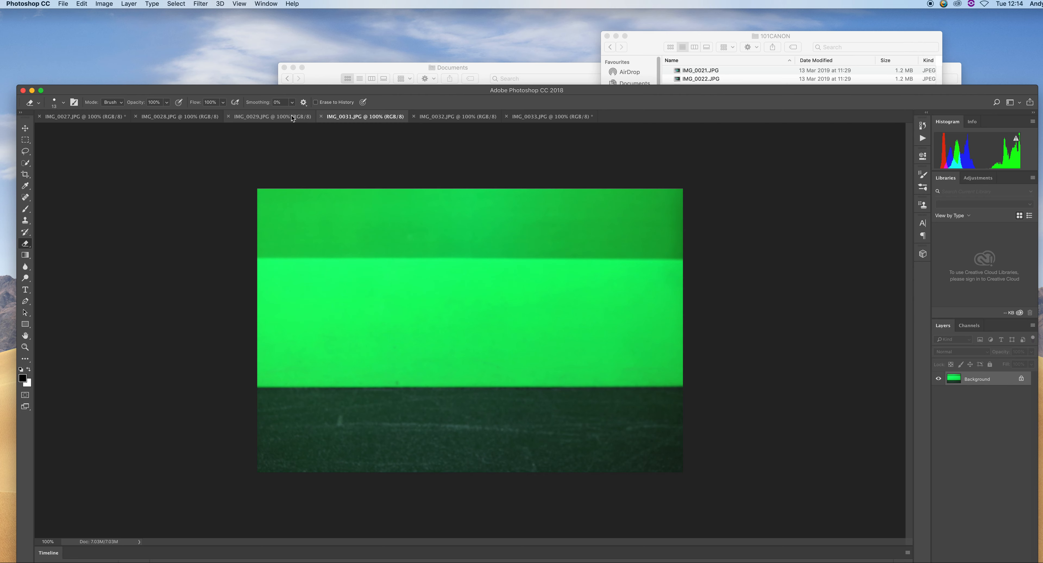
{"action": "left_click", "coordinate": [275, 117]}
{"action": "left_click", "coordinate": [182, 118]}
{"action": "left_click", "coordinate": [83, 117]}
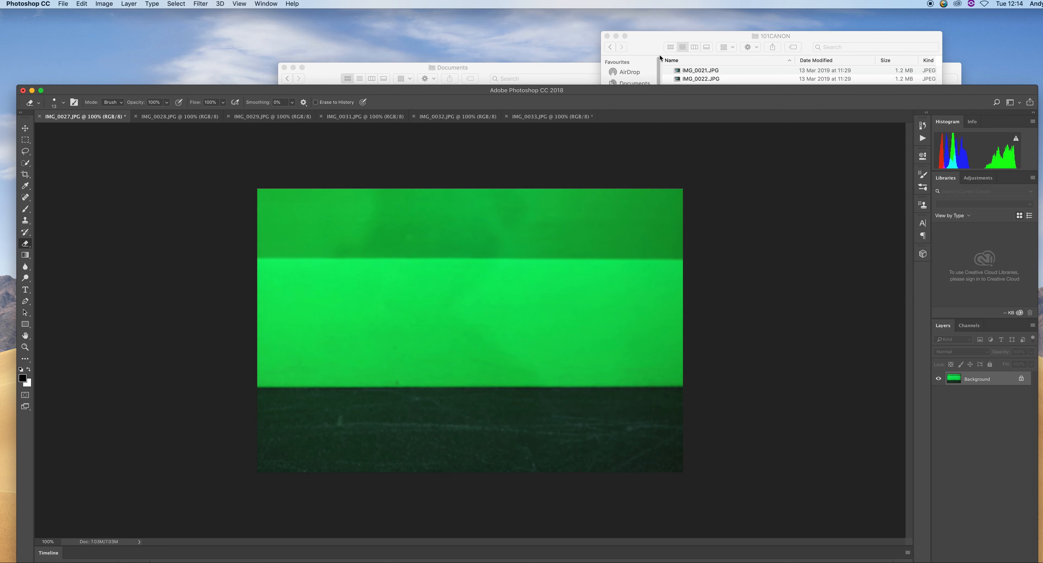
{"action": "left_click_drag", "start_coordinate": [663, 96], "coordinate": [679, 34]}
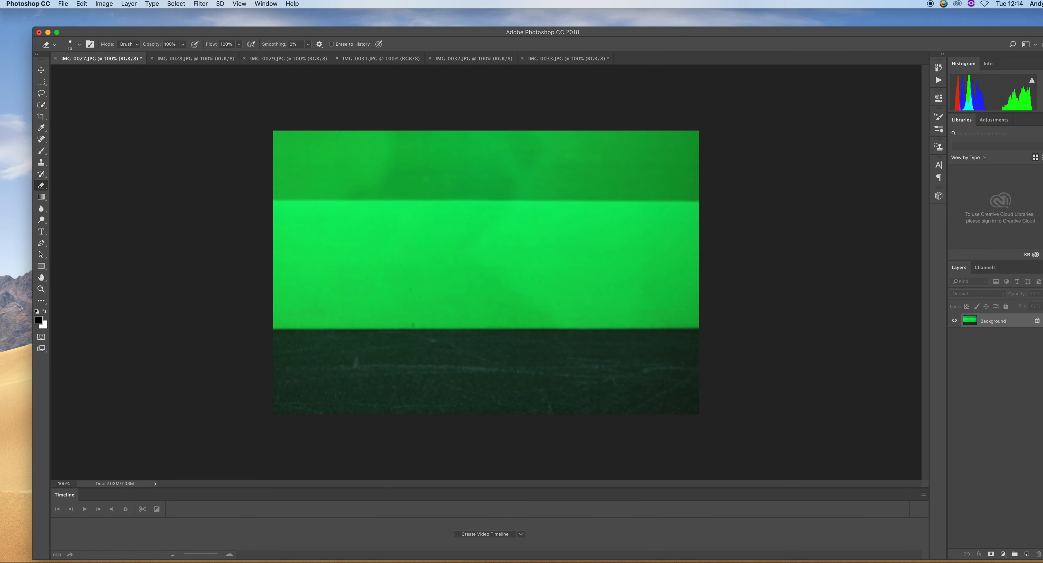
{"action": "left_click", "coordinate": [492, 535]}
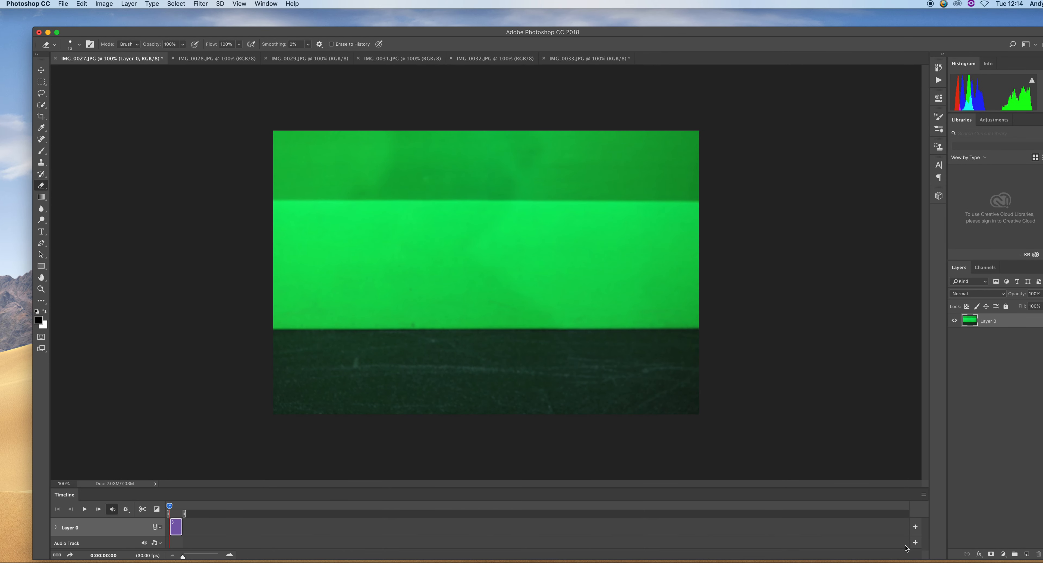
Convert the timeline to frame animation and save the document in Photoshop format as feet animation.psd with maximum compatibility
{"action": "left_click", "coordinate": [58, 556]}
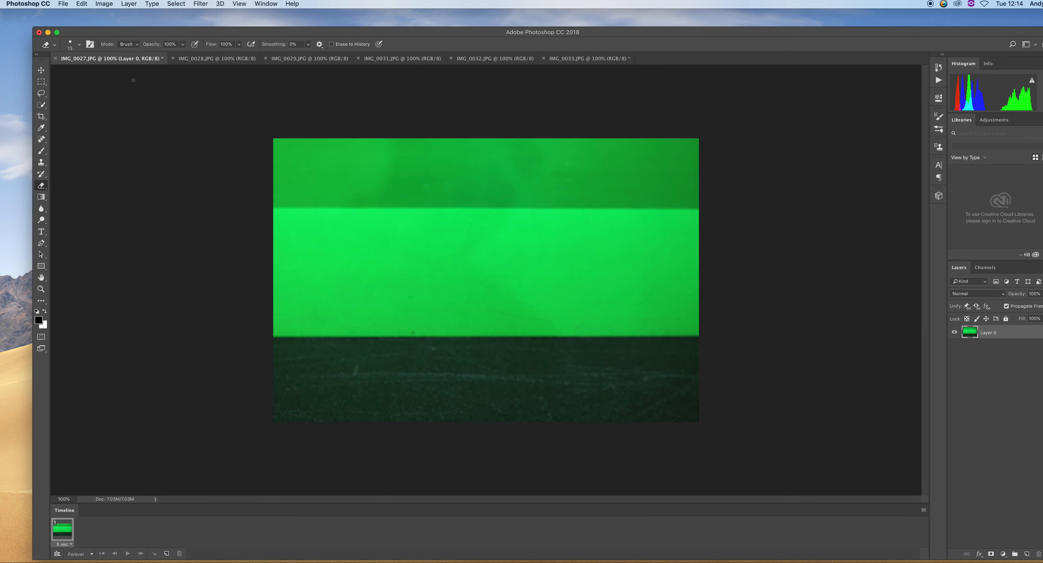
{"action": "left_click", "coordinate": [62, 3]}
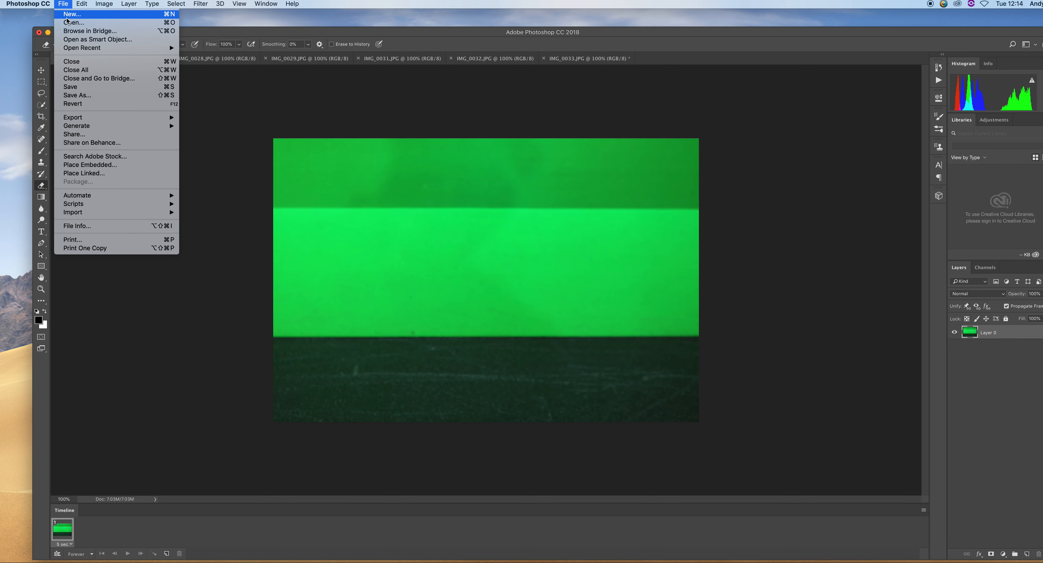
{"action": "left_click", "coordinate": [102, 96]}
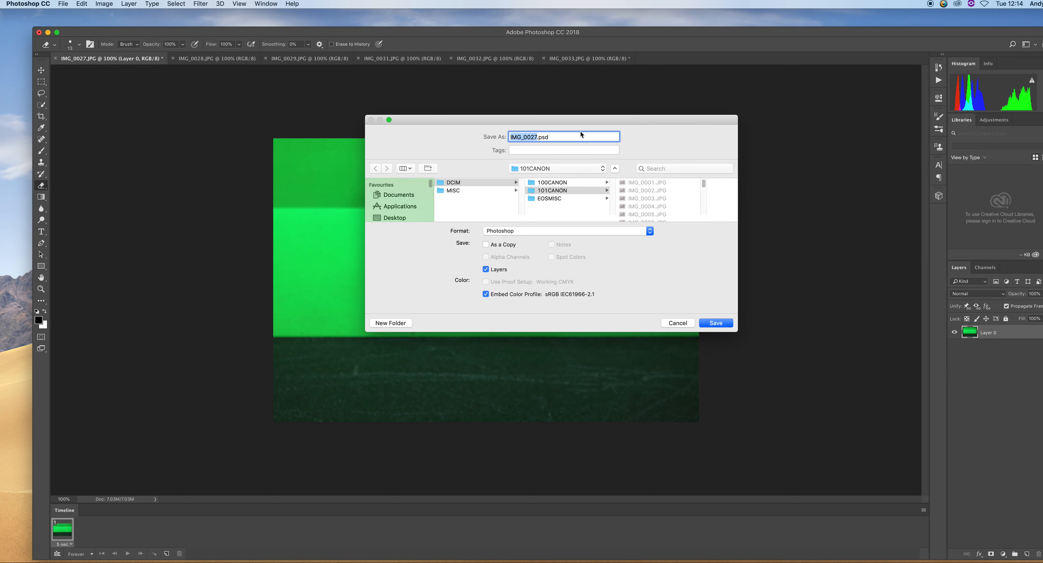
{"action": "left_click", "coordinate": [543, 231]}
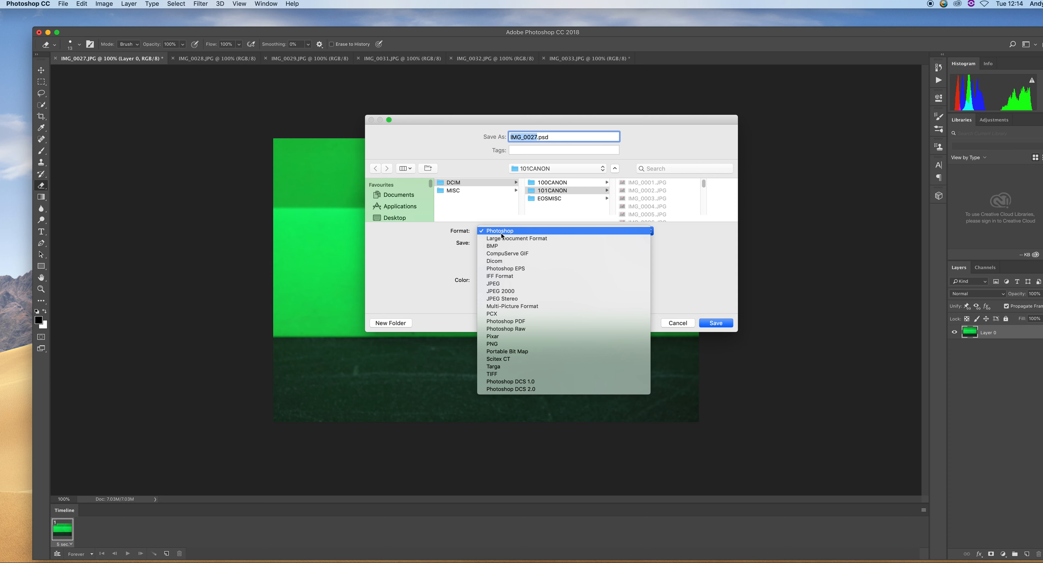
{"action": "left_click", "coordinate": [520, 176]}
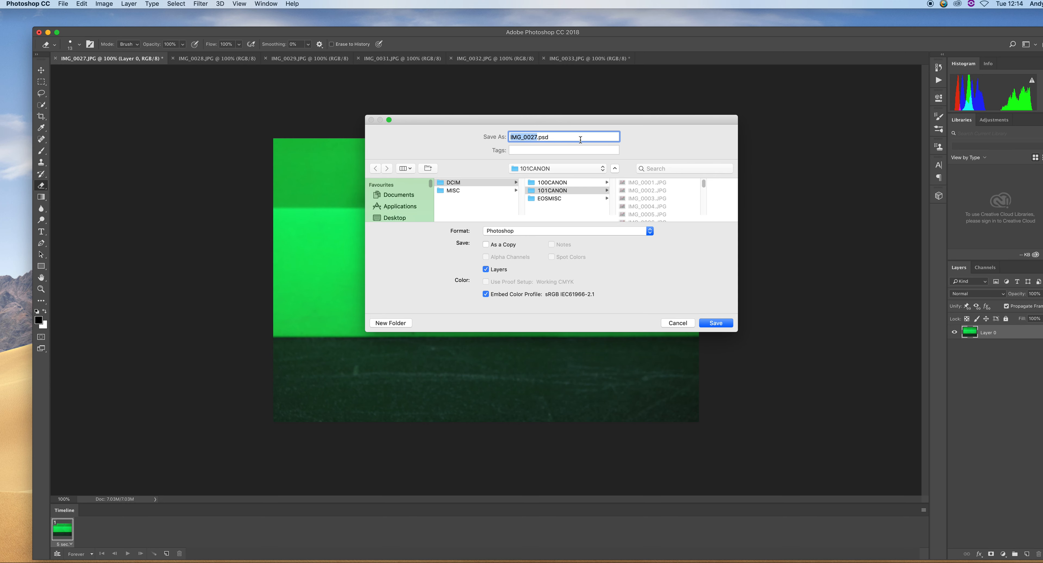
{"action": "type", "text": "feet animation"}
{"action": "key", "text": "Return"}
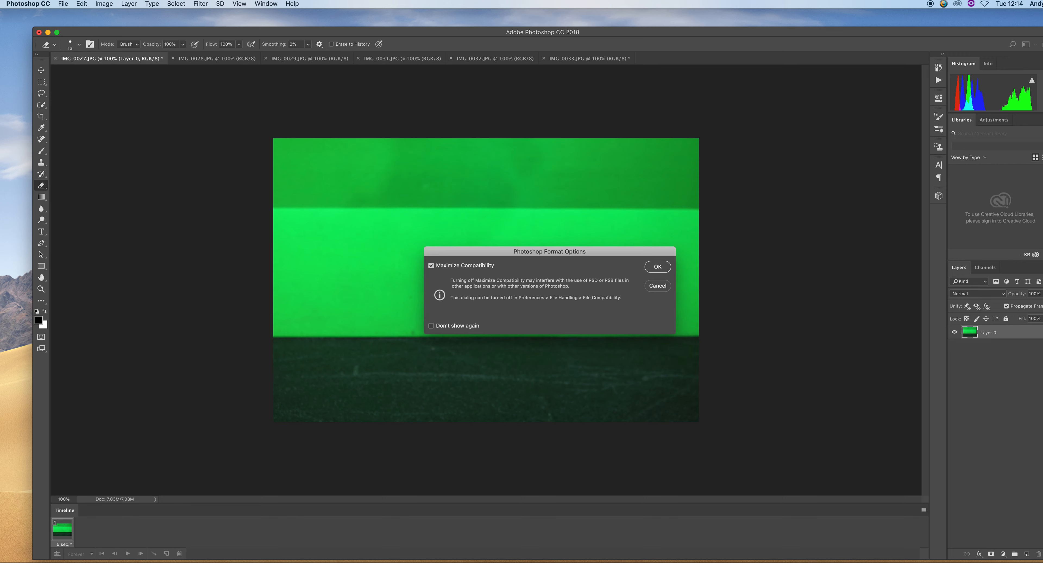
{"action": "left_click", "coordinate": [657, 267]}
Save feet animation.psd again, this time into the Documents folder
{"action": "left_click", "coordinate": [63, 5]}
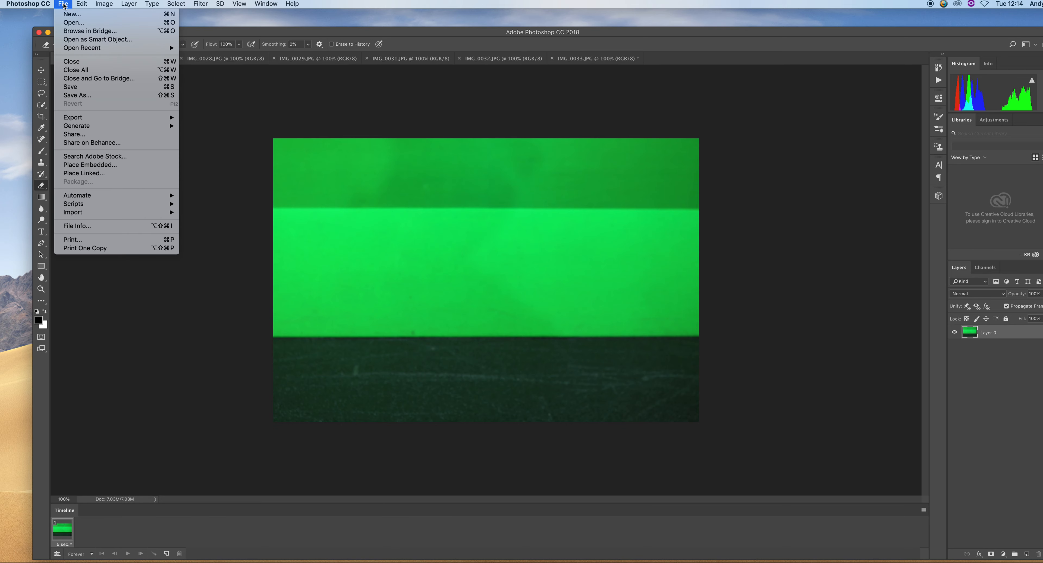
{"action": "left_click", "coordinate": [120, 94]}
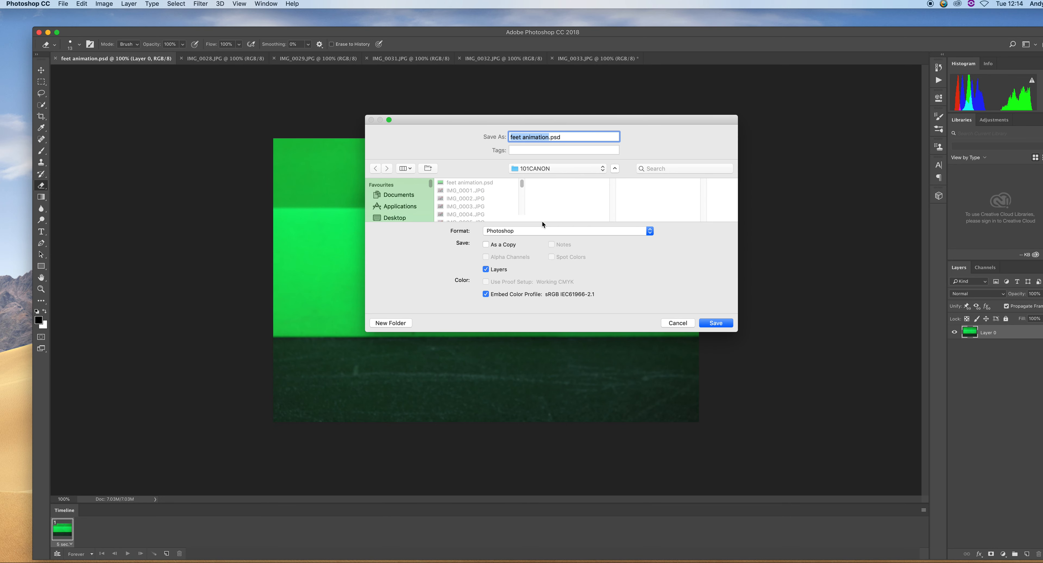
{"action": "left_click", "coordinate": [403, 195]}
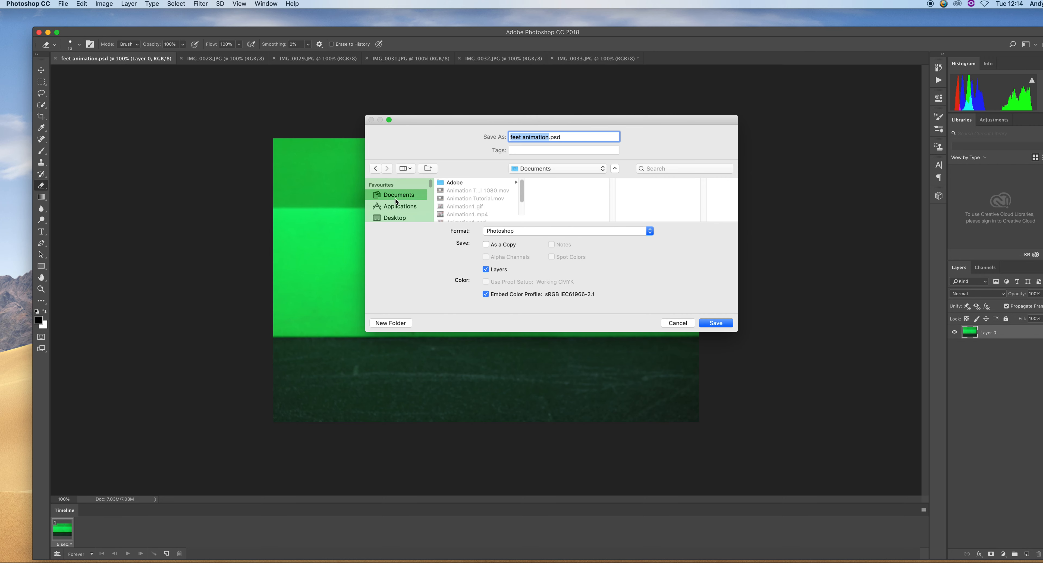
{"action": "left_click", "coordinate": [705, 325]}
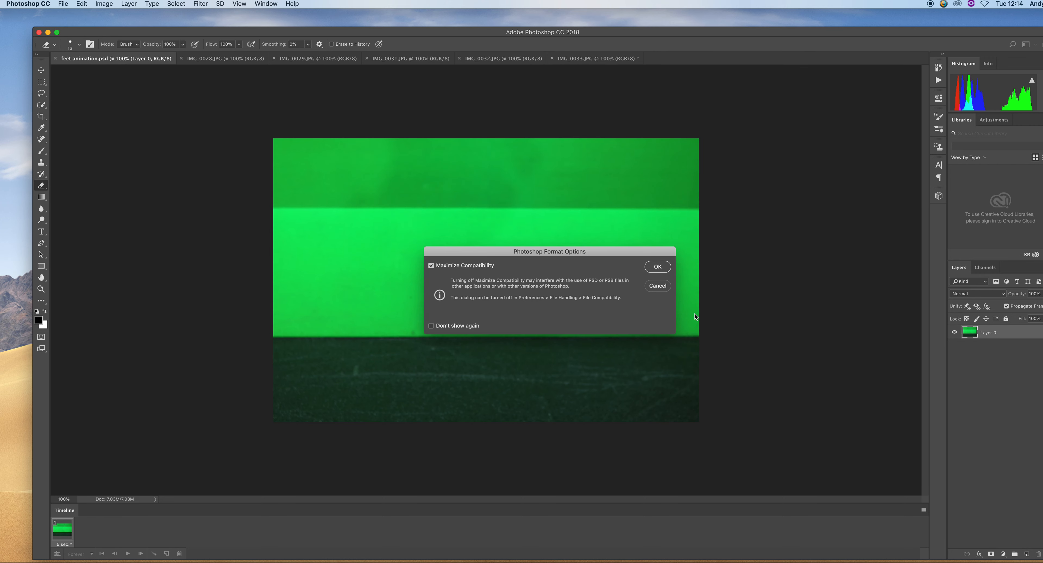
{"action": "left_click", "coordinate": [659, 267]}
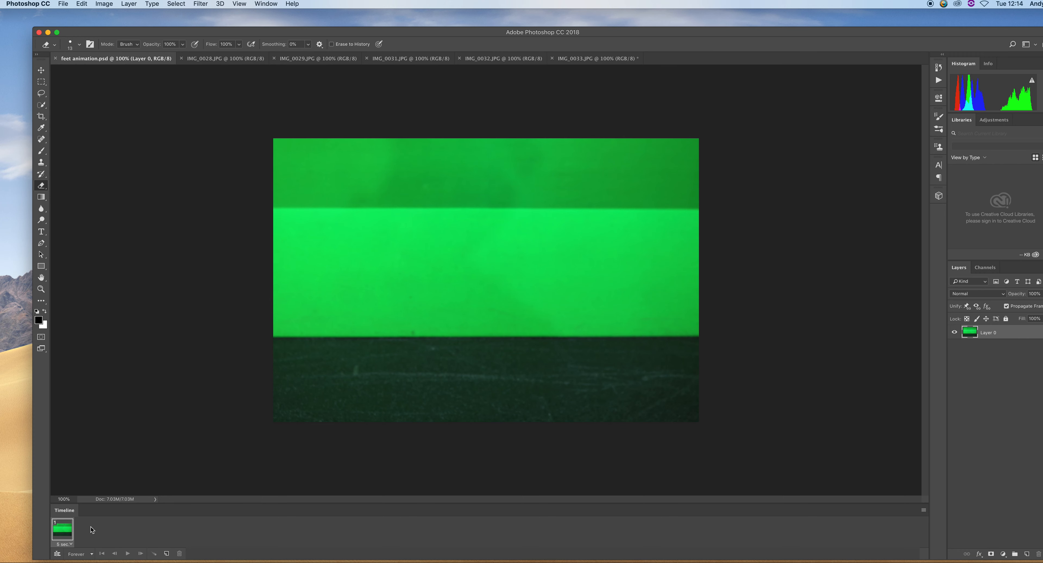
Copy the whole IMG_0028 image into feet animation as a new layer, then close IMG_0028
{"action": "left_click", "coordinate": [217, 60]}
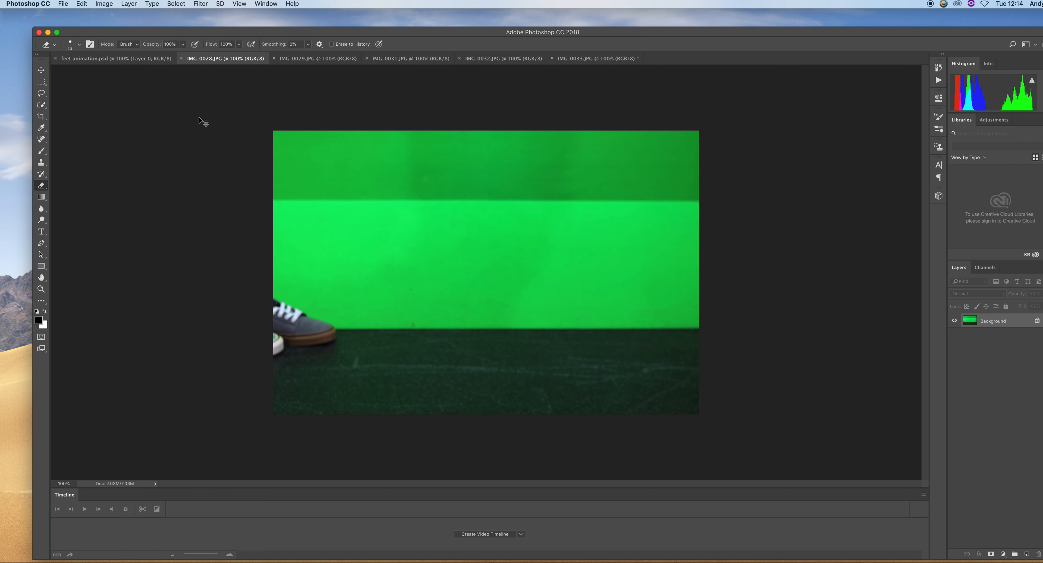
{"action": "left_click", "coordinate": [109, 59]}
{"action": "left_click_drag", "start_coordinate": [109, 58], "coordinate": [110, 57]}
{"action": "left_click", "coordinate": [209, 59]}
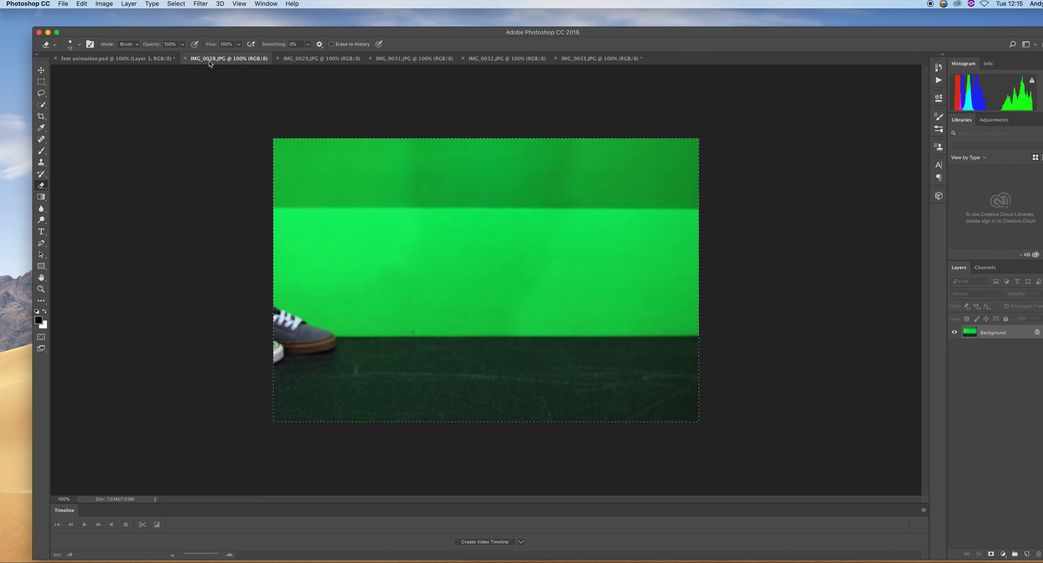
{"action": "left_click", "coordinate": [185, 59]}
Copy the whole IMG_0029 image into feet animation as a new layer, then close IMG_0029
{"action": "left_click", "coordinate": [242, 61]}
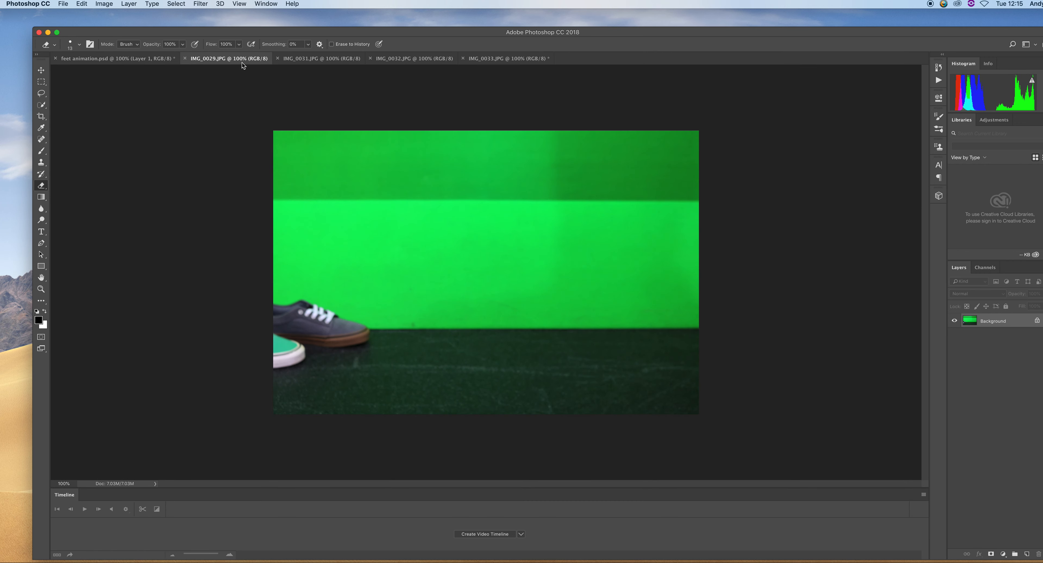
{"action": "key", "text": "super+a"}
{"action": "key", "text": "super+c"}
{"action": "left_click", "coordinate": [67, 60]}
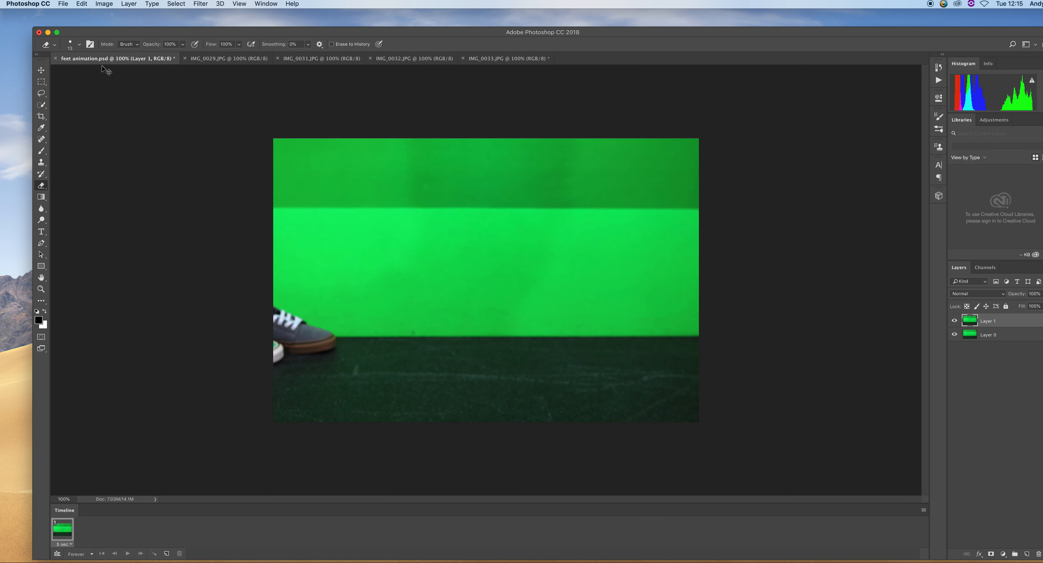
{"action": "key", "text": "super+v"}
{"action": "left_click", "coordinate": [229, 60]}
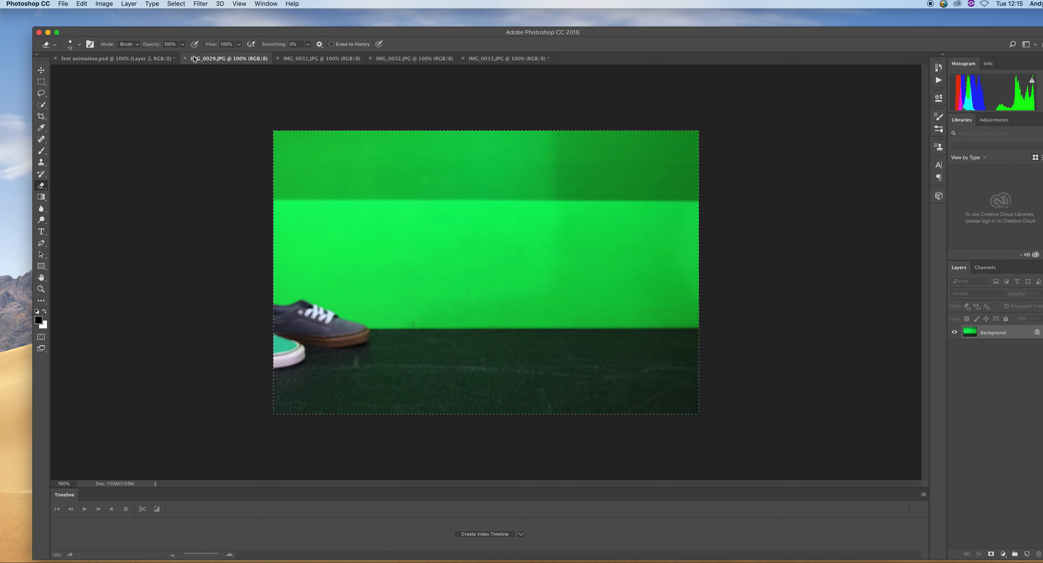
{"action": "left_click", "coordinate": [185, 58]}
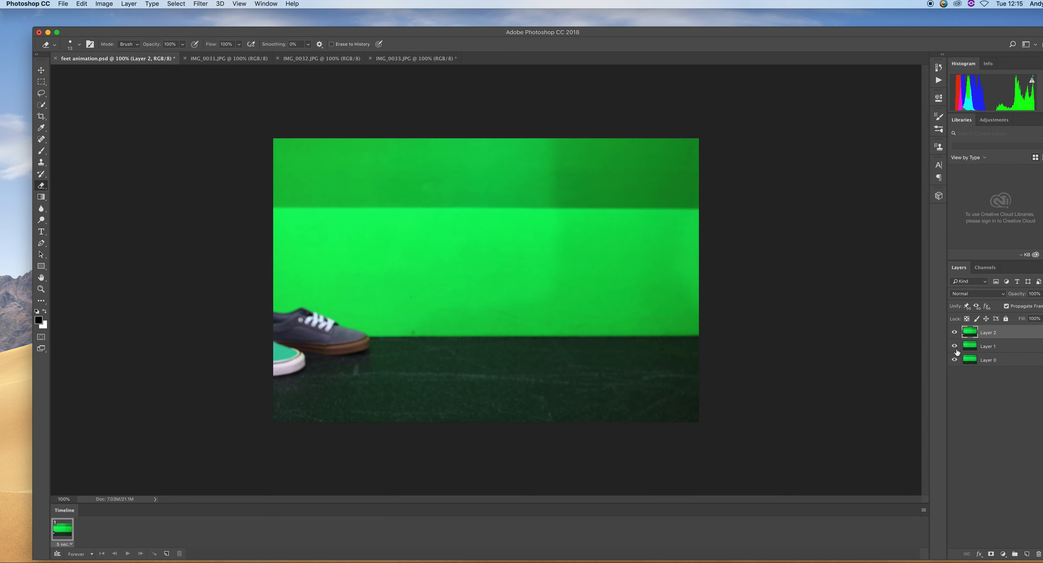
Toggle the visibility of Layer 1 and Layer 2 to compare frames, leaving both layers hidden
{"action": "left_click", "coordinate": [955, 332]}
{"action": "left_click", "coordinate": [955, 346]}
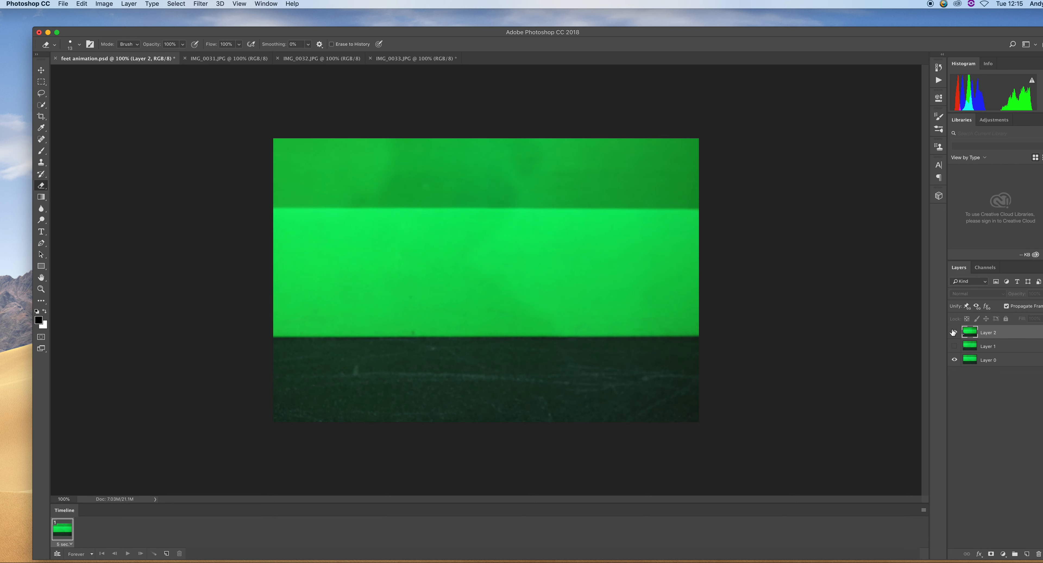
{"action": "left_click", "coordinate": [954, 332]}
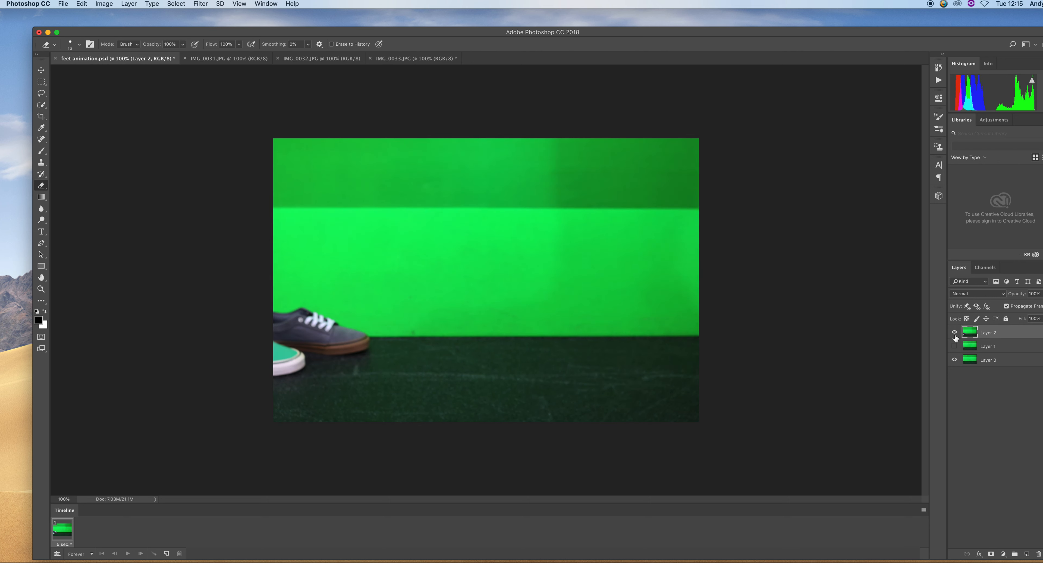
{"action": "left_click", "coordinate": [954, 332]}
{"action": "left_click", "coordinate": [954, 346]}
{"action": "left_click", "coordinate": [954, 332]}
{"action": "left_click", "coordinate": [954, 332]}
{"action": "left_click", "coordinate": [954, 346]}
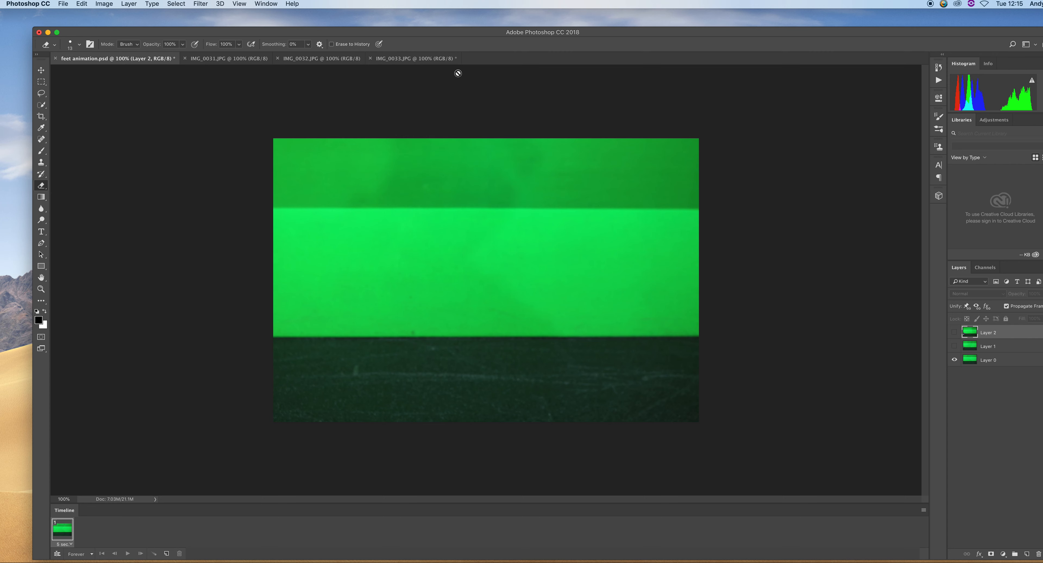
Flip through the remaining open document tabs to review the frames
{"action": "left_click", "coordinate": [421, 59]}
{"action": "left_click", "coordinate": [333, 59]}
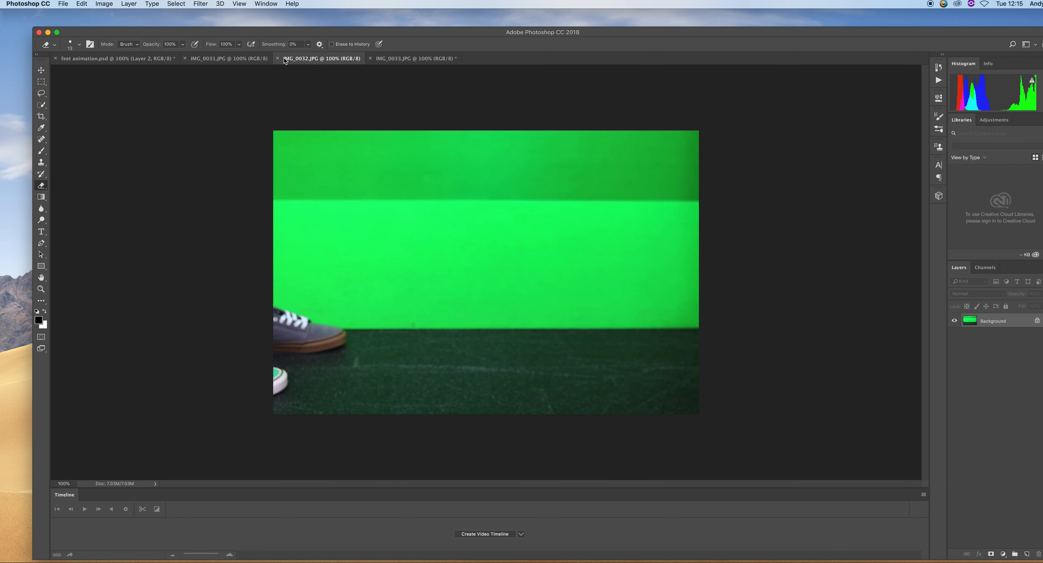
{"action": "left_click", "coordinate": [251, 61]}
{"action": "left_click", "coordinate": [150, 61]}
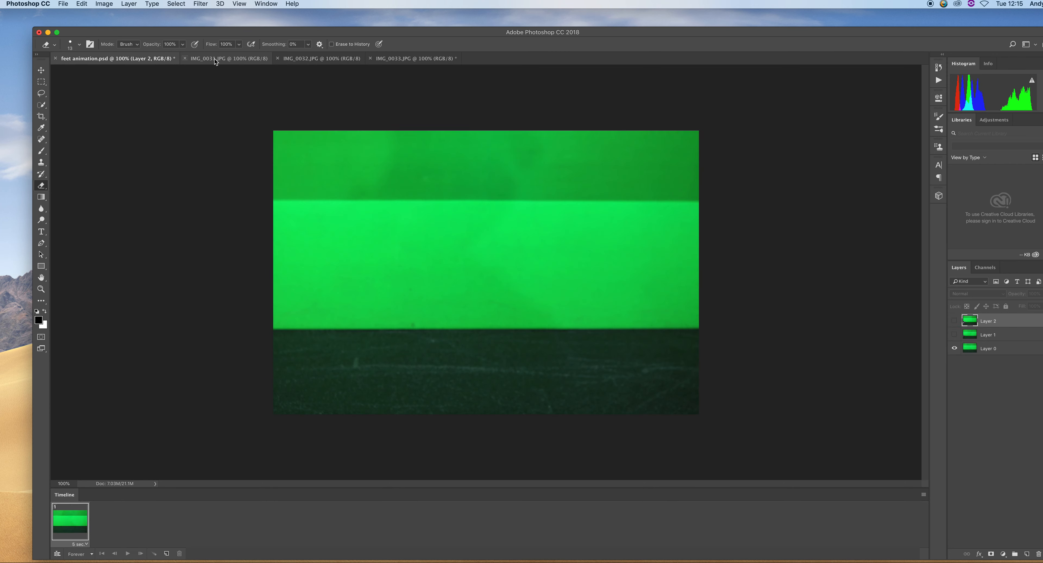
{"action": "left_click", "coordinate": [243, 60]}
{"action": "left_click", "coordinate": [300, 61]}
{"action": "left_click", "coordinate": [415, 61]}
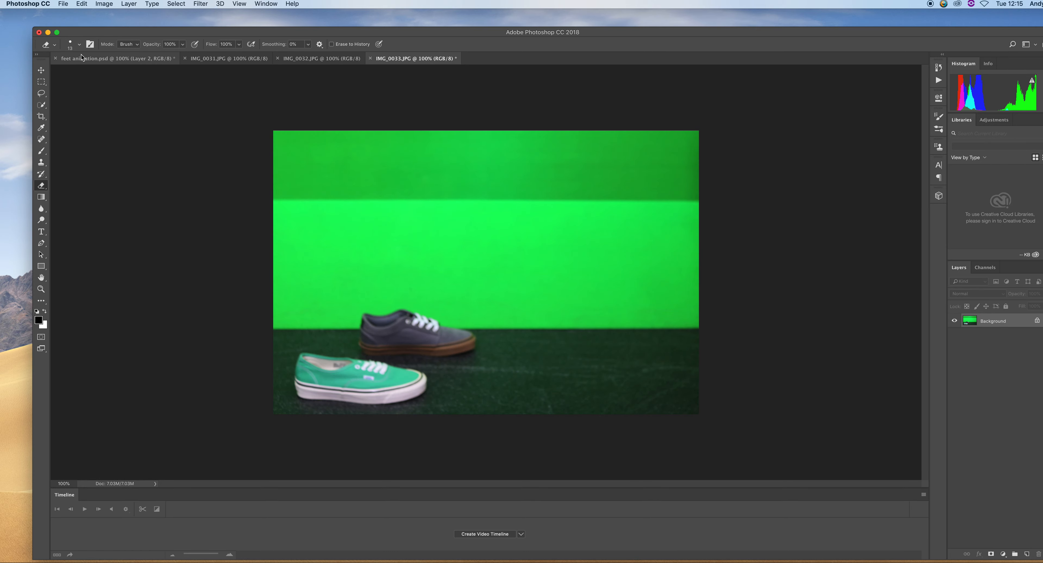
Move the feet animation tab to the end and tile all open documents horizontally
{"action": "left_click_drag", "start_coordinate": [93, 60], "coordinate": [498, 64]}
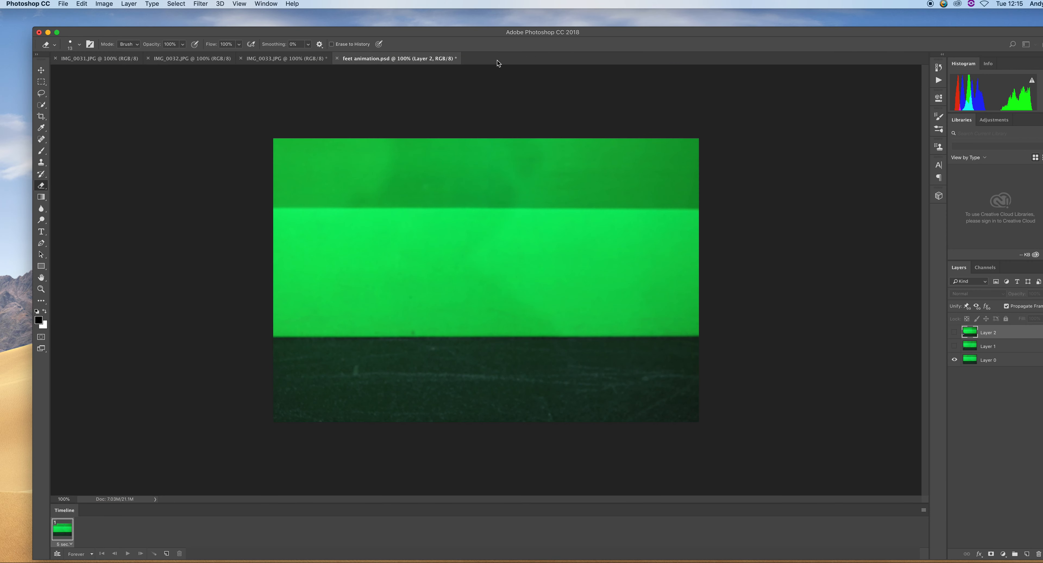
{"action": "left_click", "coordinate": [266, 3]}
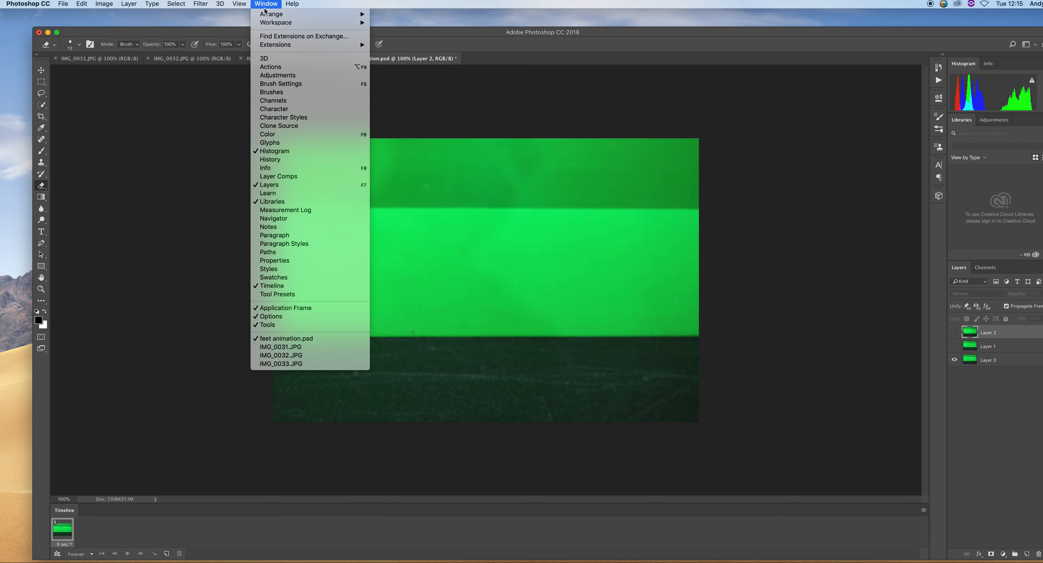
{"action": "mouse_move", "coordinate": [311, 23]}
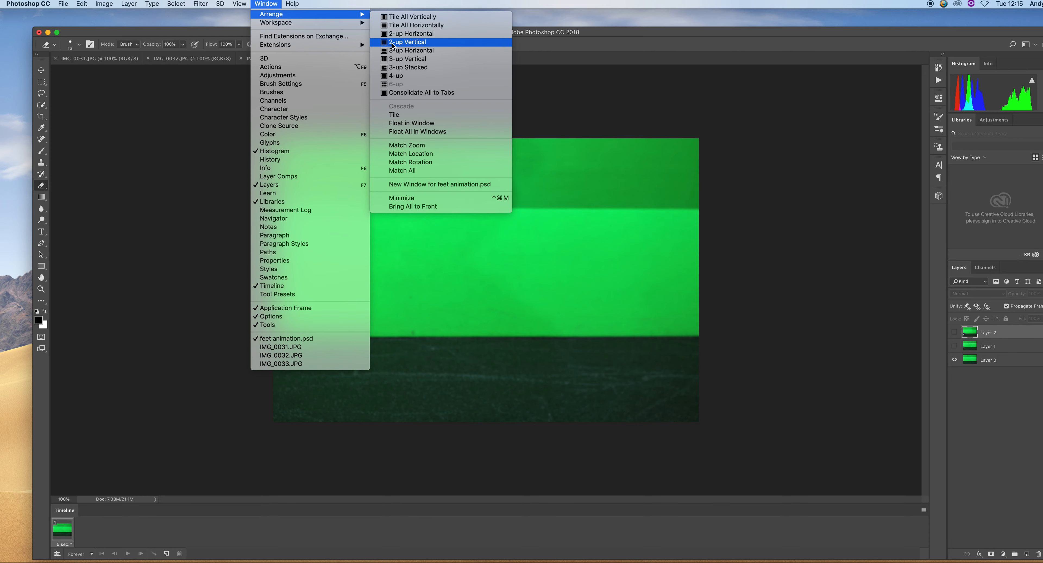
{"action": "left_click", "coordinate": [406, 26]}
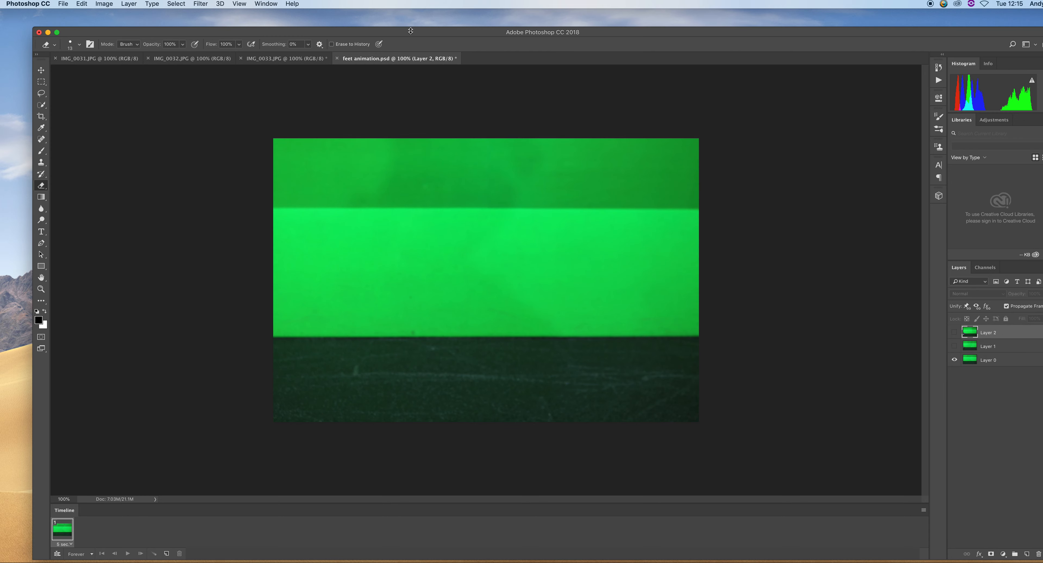
{"action": "scroll", "coordinate": [301, 223], "scroll_direction": "down", "scroll_amount": 10}
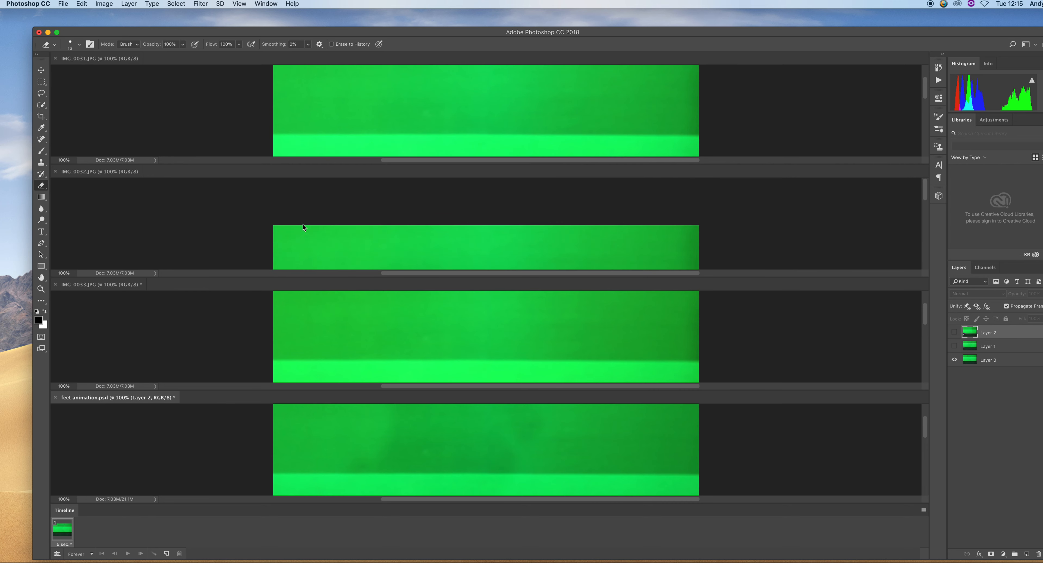
{"action": "scroll", "coordinate": [240, 190], "scroll_direction": "up", "scroll_amount": 10}
Close IMG_0031, IMG_0033 without saving, and IMG_0032, leaving only feet animation open
{"action": "left_click", "coordinate": [55, 59]}
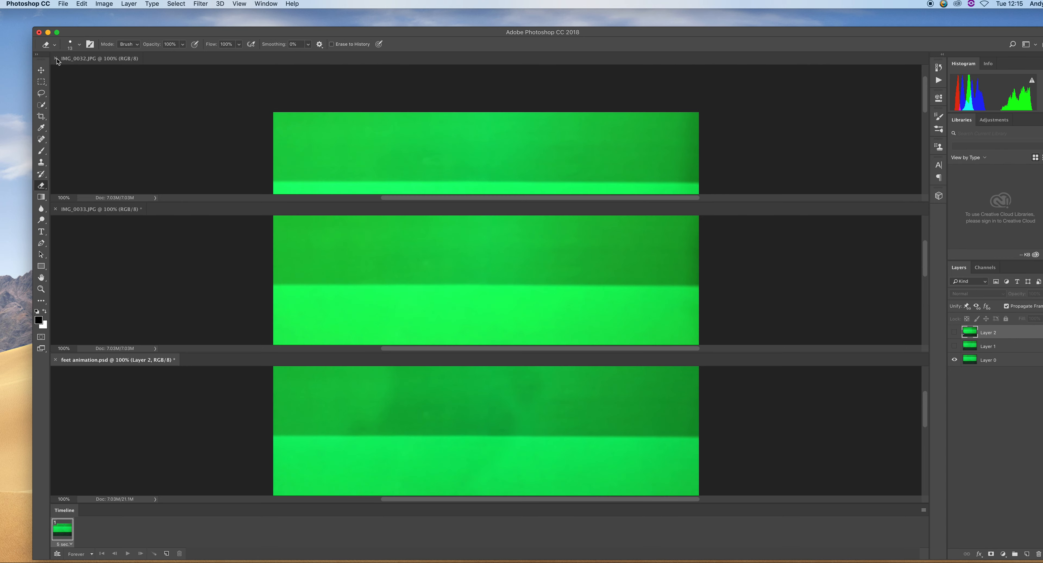
{"action": "left_click", "coordinate": [56, 209]}
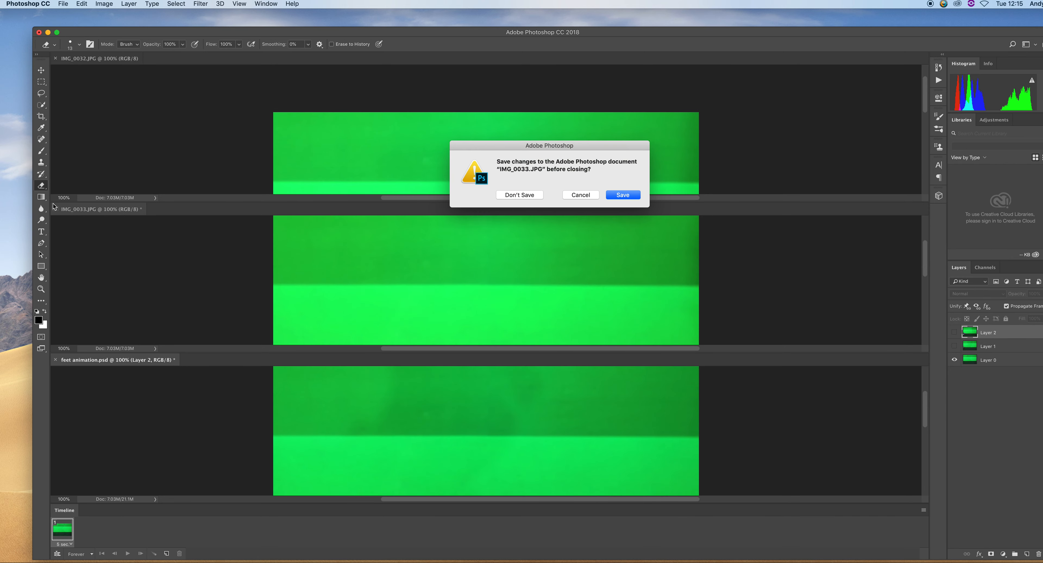
{"action": "left_click", "coordinate": [517, 195]}
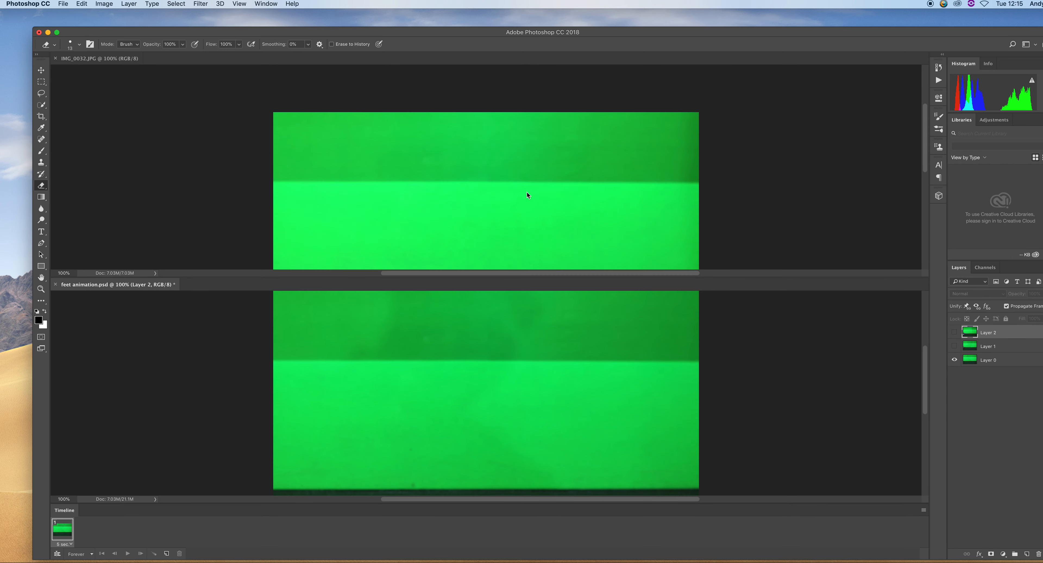
{"action": "scroll", "coordinate": [220, 252], "scroll_direction": "down", "scroll_amount": 10}
{"action": "scroll", "coordinate": [211, 236], "scroll_direction": "up", "scroll_amount": 5}
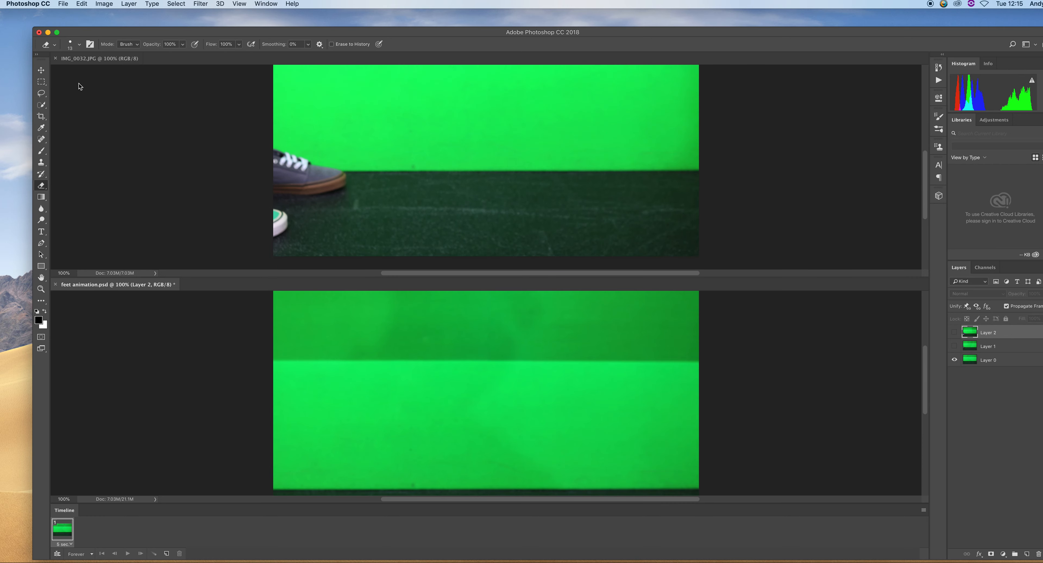
{"action": "left_click", "coordinate": [55, 59]}
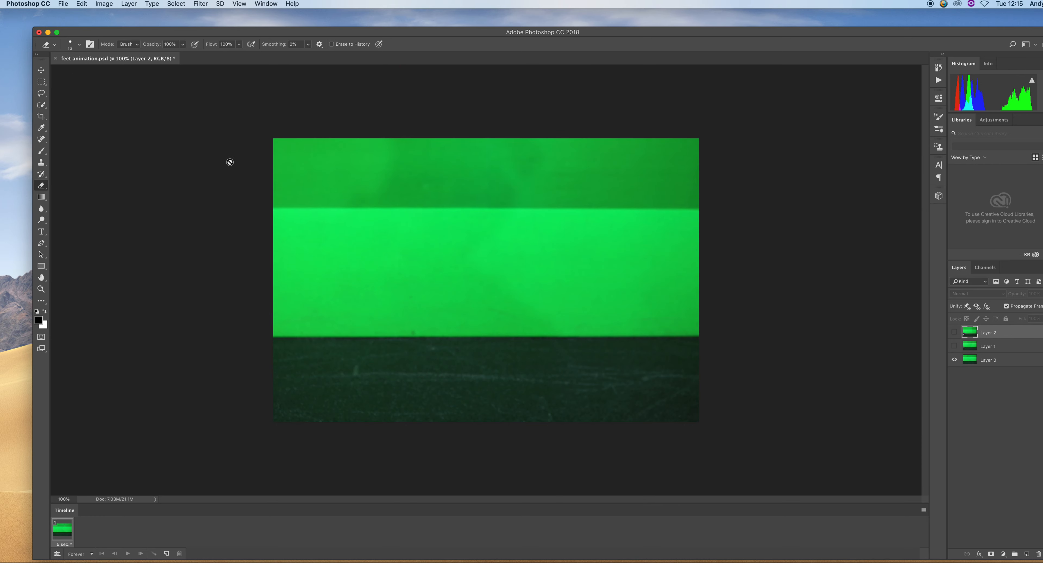
Switch to Finder and rearrange the Photoshop and Finder windows so the 101CANON image files are visible
{"action": "left_click_drag", "start_coordinate": [811, 34], "coordinate": [753, 223]}
{"action": "left_click", "coordinate": [756, 159]}
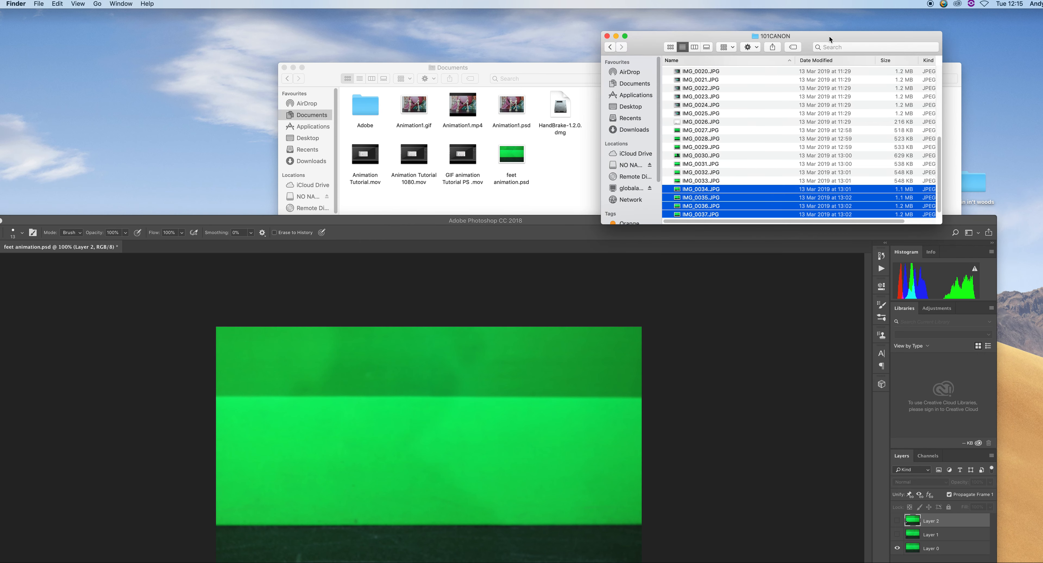
{"action": "left_click_drag", "start_coordinate": [792, 51], "coordinate": [392, 33]}
{"action": "left_click", "coordinate": [293, 29]}
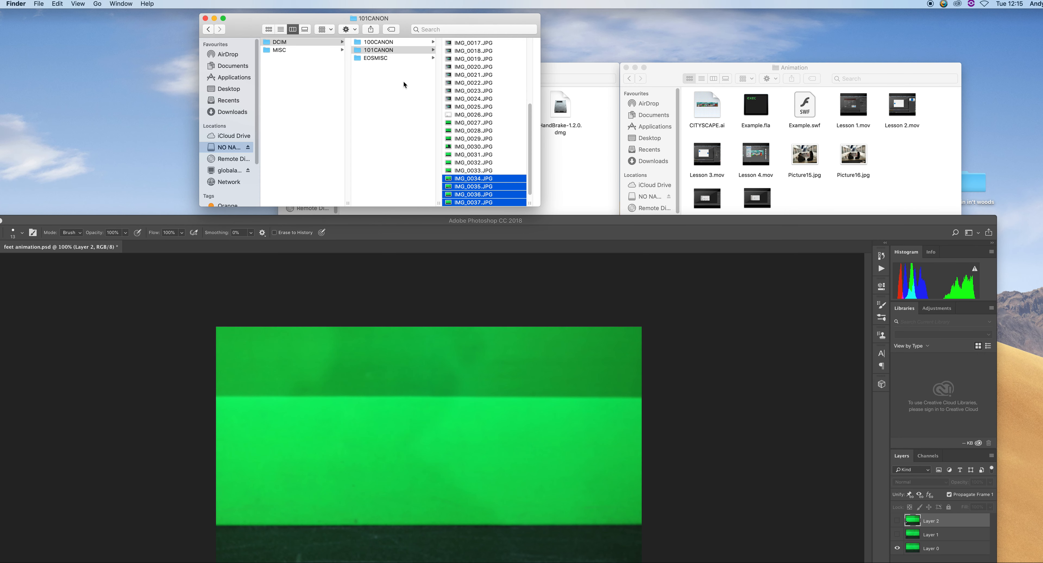
Preview the photos around IMG_0027–IMG_0038 in the 101CANON folder to find the frames showing the shoes
{"action": "scroll", "coordinate": [476, 147], "scroll_direction": "down", "scroll_amount": 1}
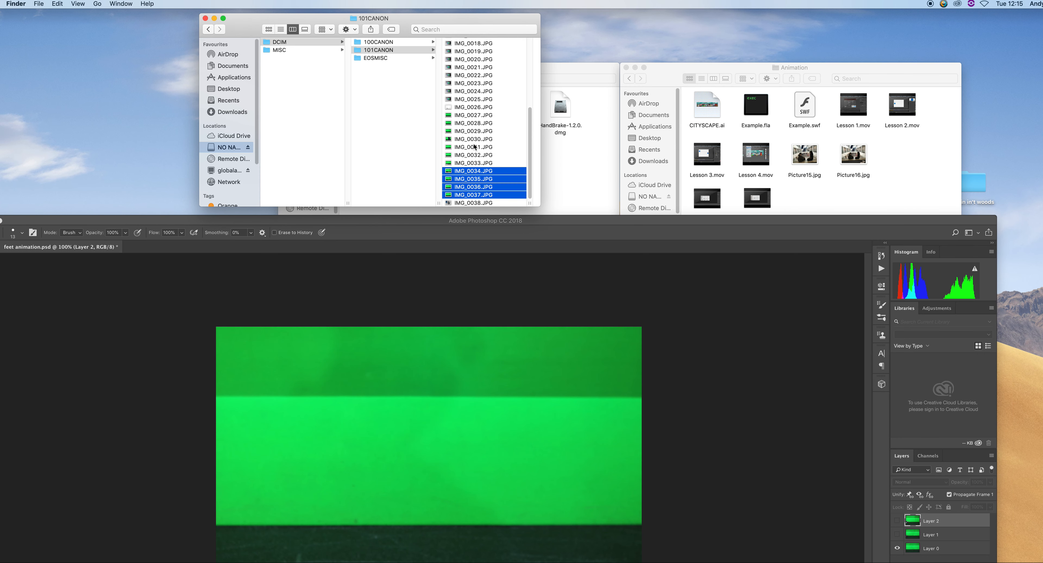
{"action": "left_click", "coordinate": [472, 115]}
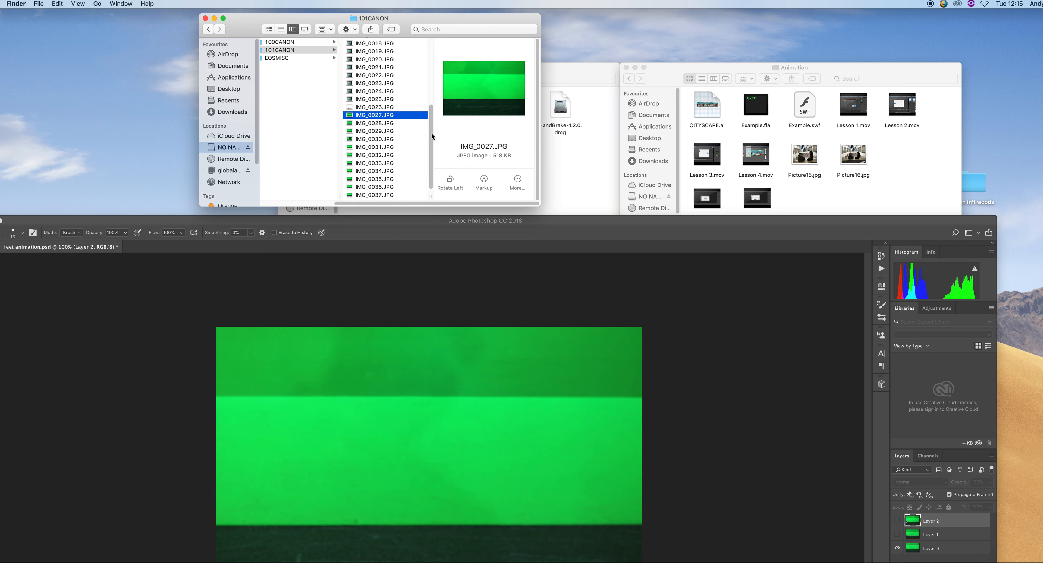
{"action": "left_click", "coordinate": [380, 123]}
{"action": "key", "text": "Down"}
{"action": "key", "text": "Down"}
{"action": "key", "text": "Down"}
{"action": "key", "text": "Down"}
{"action": "key", "text": "Down"}
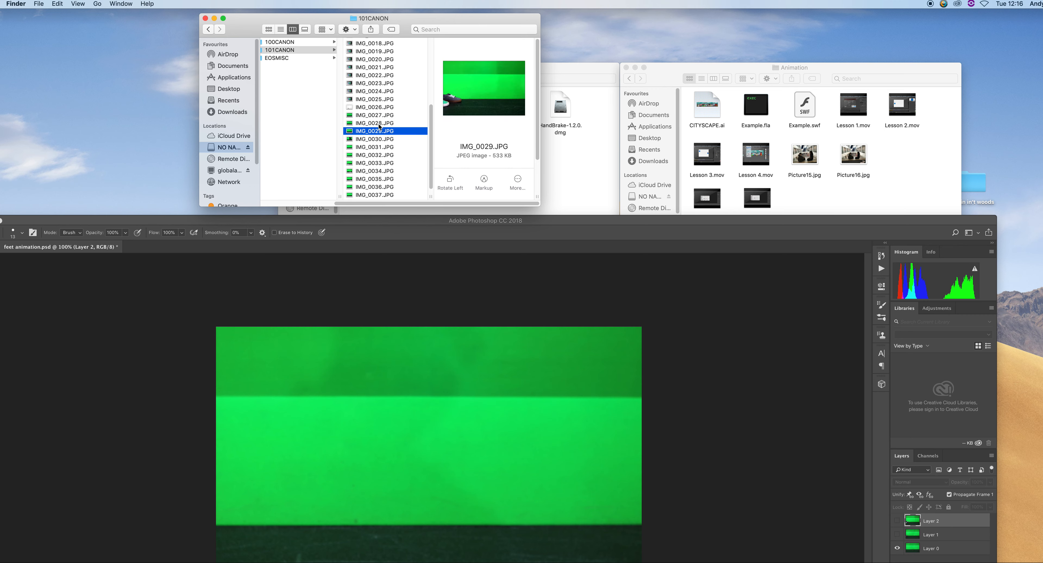
{"action": "key", "text": "Down"}
{"action": "key", "text": "Down"}
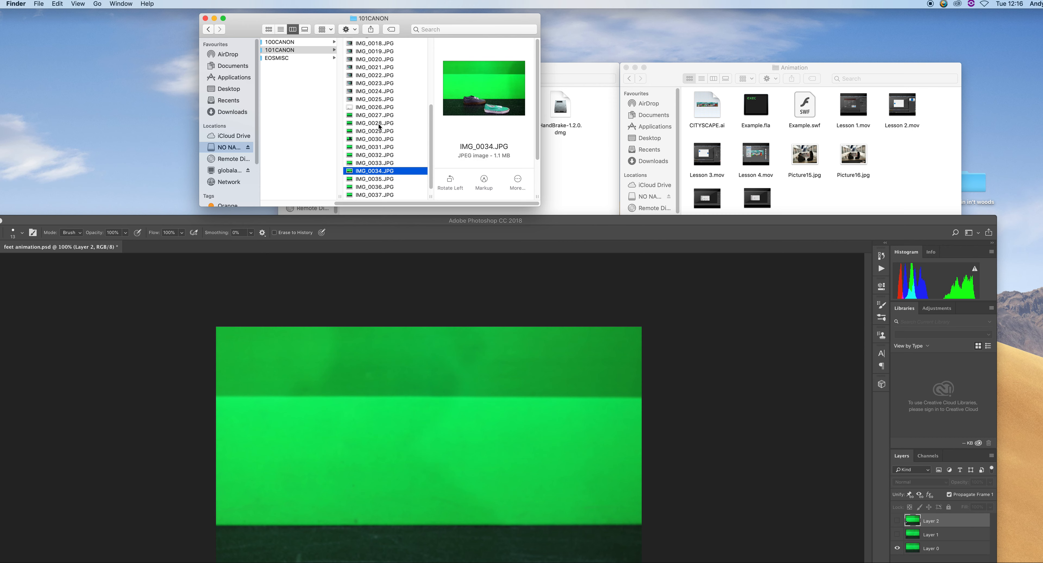
{"action": "key", "text": "Up"}
{"action": "key", "text": "Up"}
{"action": "key", "text": "Up"}
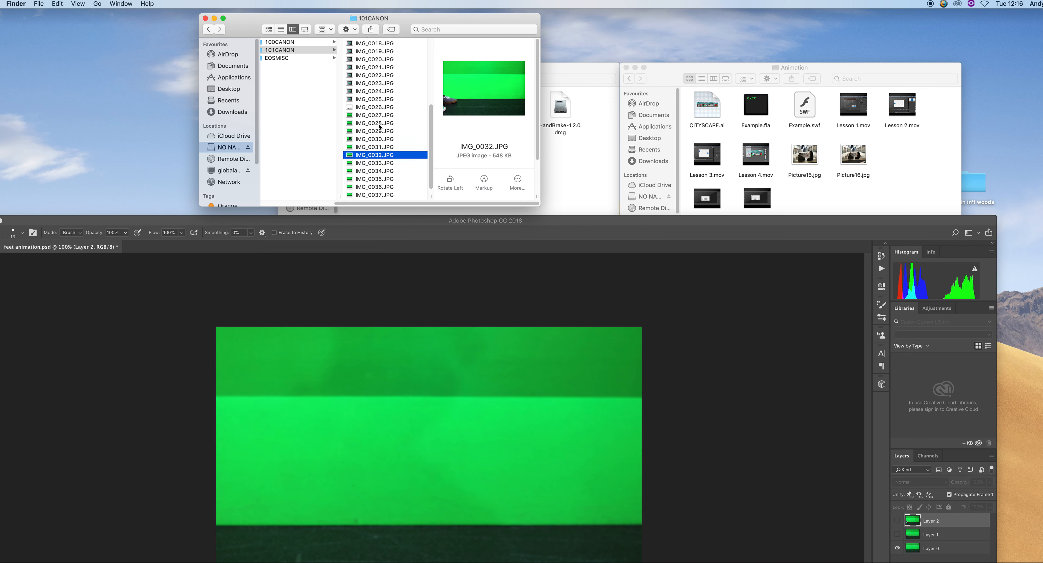
{"action": "key", "text": "Down"}
{"action": "key", "text": "Down"}
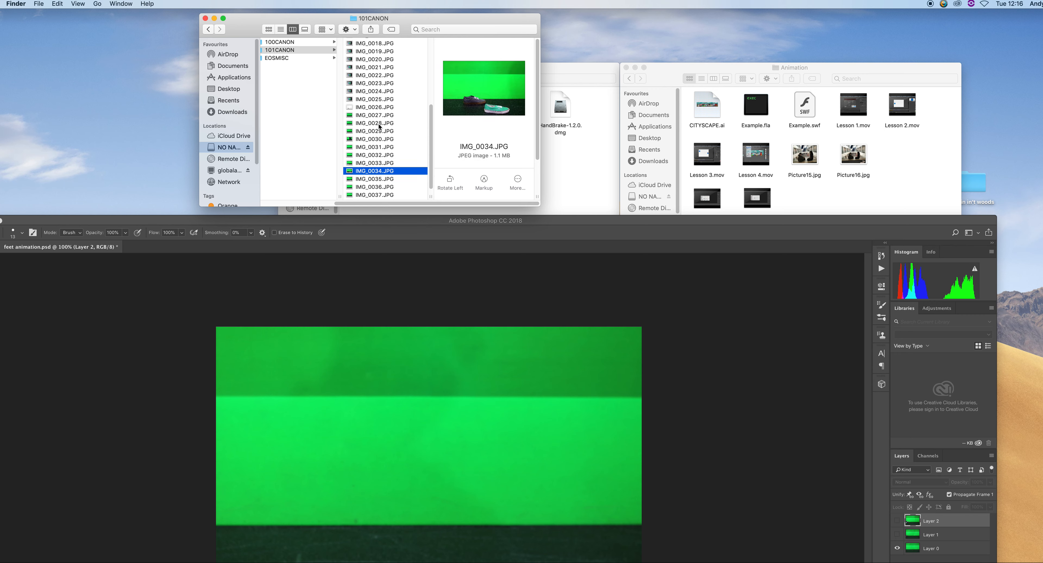
{"action": "key", "text": "Down"}
{"action": "key", "text": "Down"}
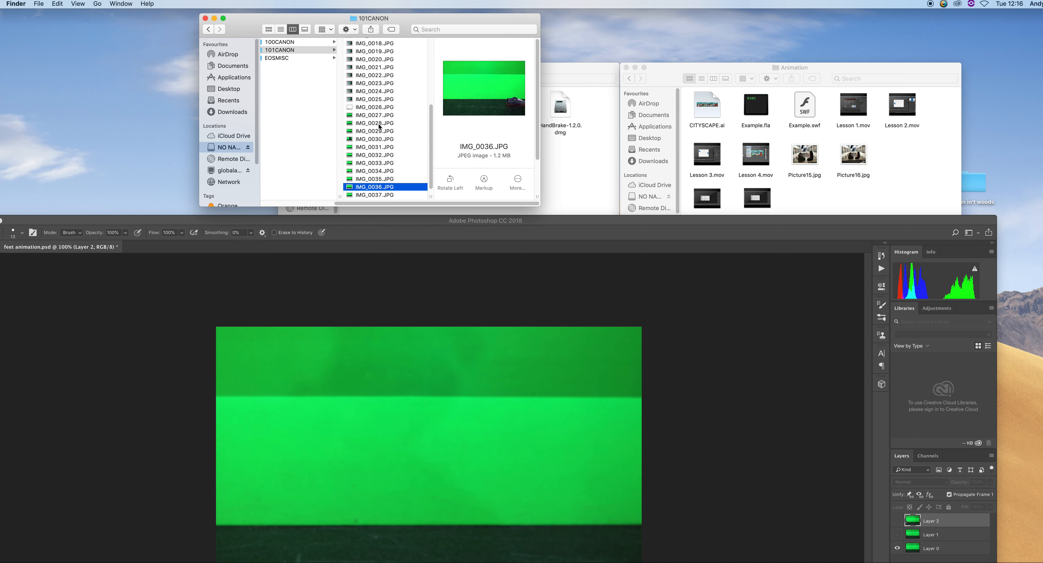
{"action": "key", "text": "Down"}
{"action": "key", "text": "Down"}
{"action": "key", "text": "Up"}
{"action": "key", "text": "Up"}
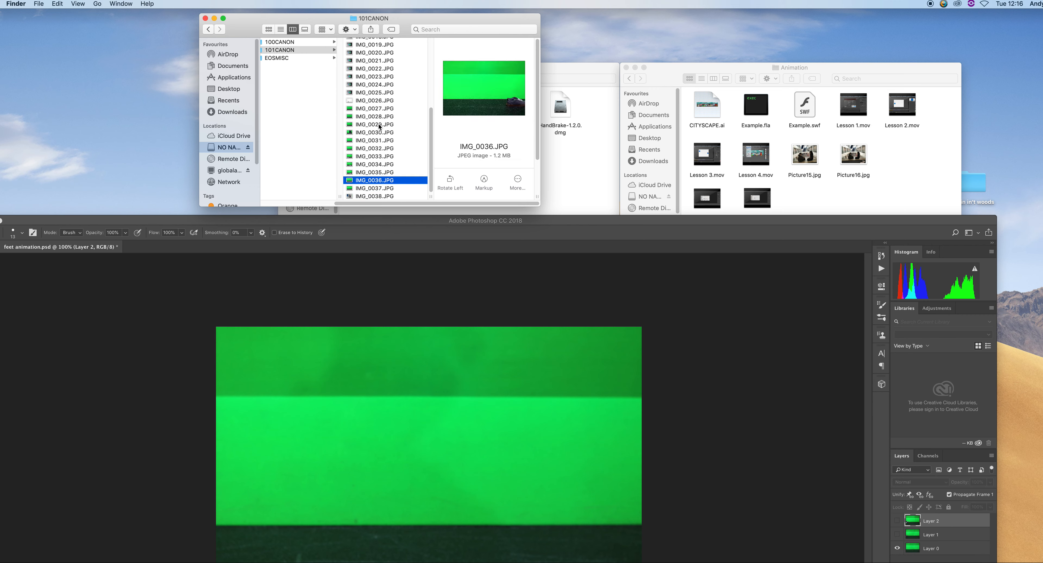
{"action": "key", "text": "Up"}
{"action": "key", "text": "Up"}
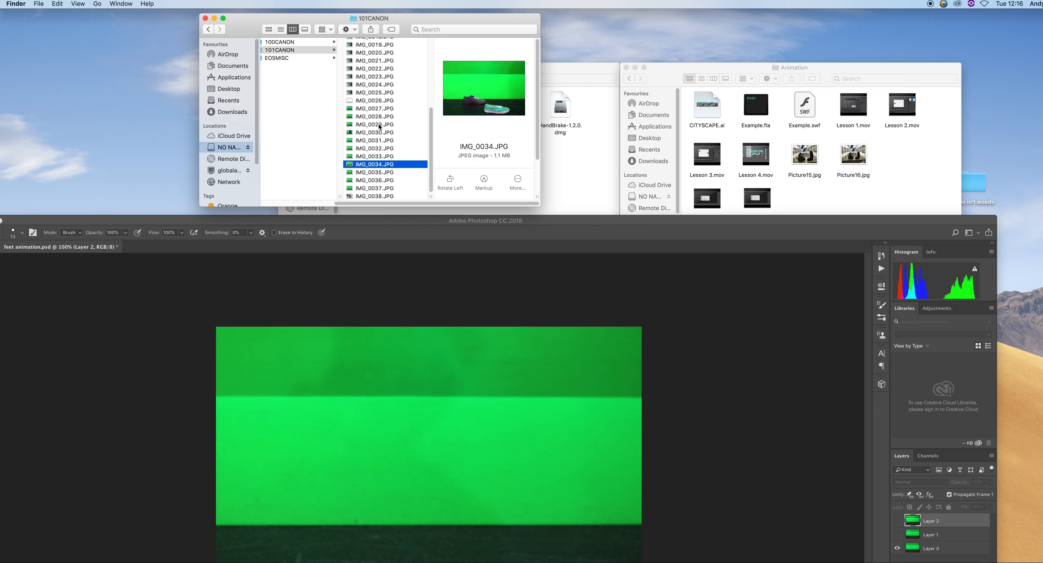
{"action": "key", "text": "Up"}
{"action": "key", "text": "Up"}
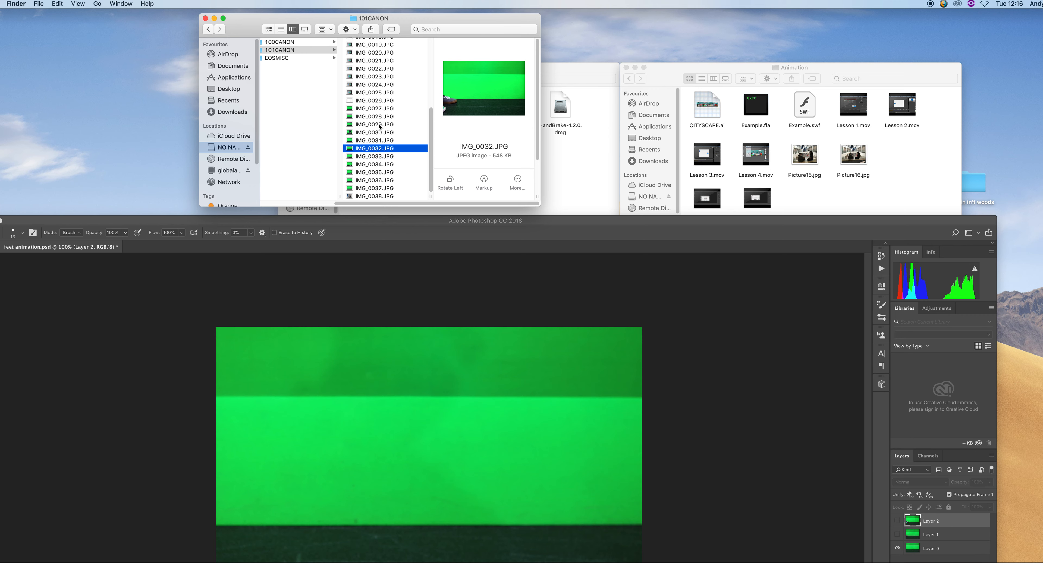
{"action": "key", "text": "Down"}
{"action": "key", "text": "Up"}
{"action": "key", "text": "Down"}
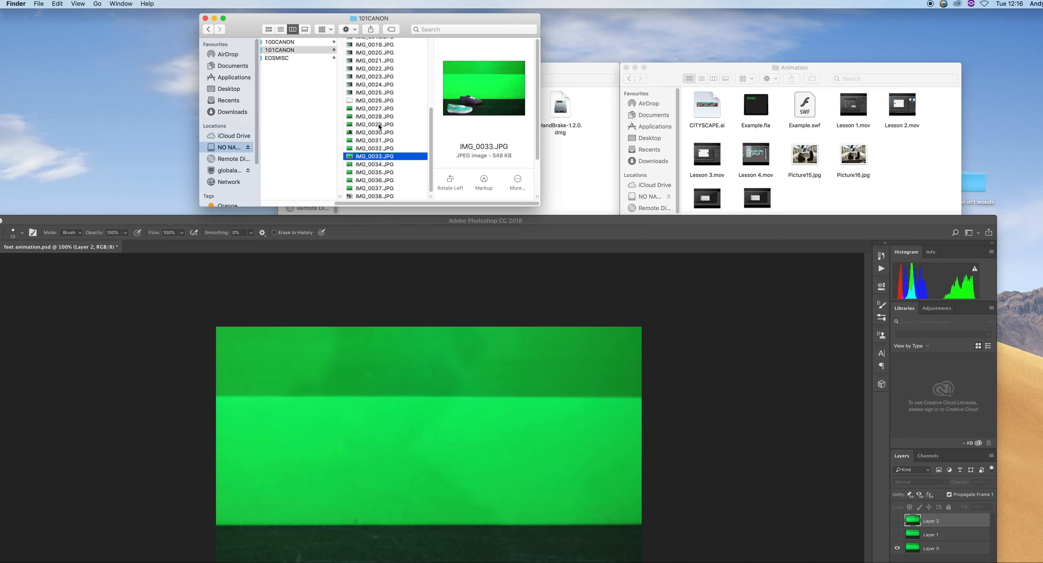
{"action": "key", "text": "Up"}
{"action": "key", "text": "Down"}
{"action": "key", "text": "Down"}
{"action": "key", "text": "Down"}
{"action": "key", "text": "Up"}
{"action": "key", "text": "Up"}
{"action": "key", "text": "Up"}
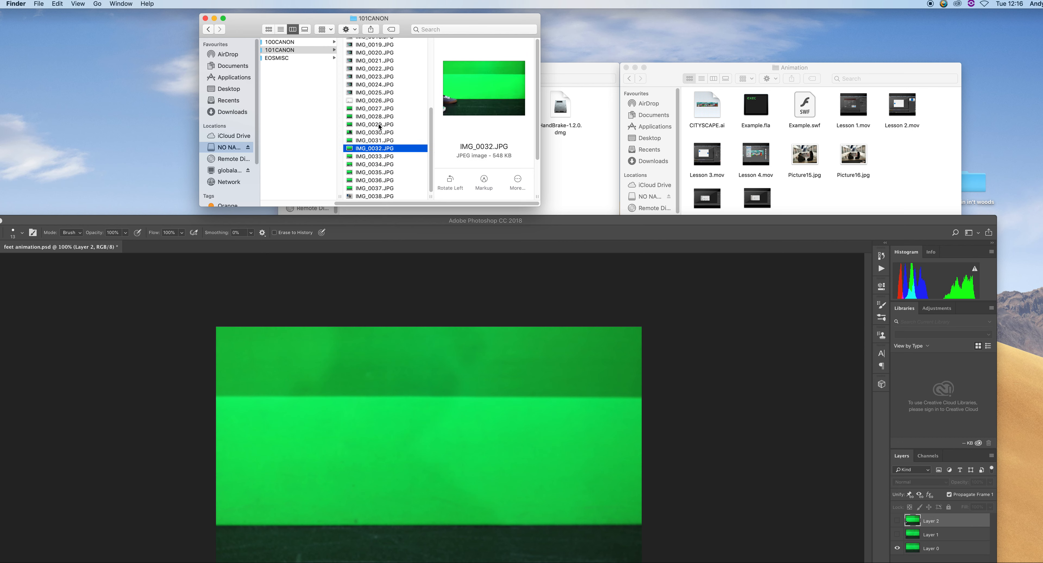
{"action": "key", "text": "Up"}
{"action": "key", "text": "Down"}
{"action": "key", "text": "Up"}
Select IMG_0031 through IMG_0037 and drag them into the feet animation document
{"action": "key", "text": "shift+Down"}
{"action": "key", "text": "shift+Down"}
{"action": "key", "text": "shift+Down"}
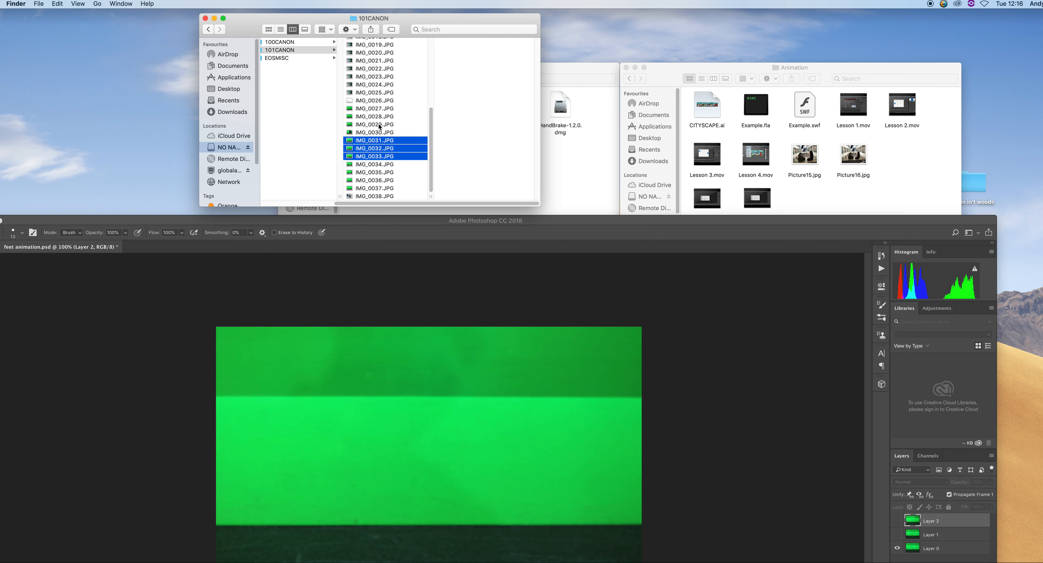
{"action": "key", "text": "shift+Down"}
{"action": "key", "text": "shift+Down"}
{"action": "key", "text": "shift+Down"}
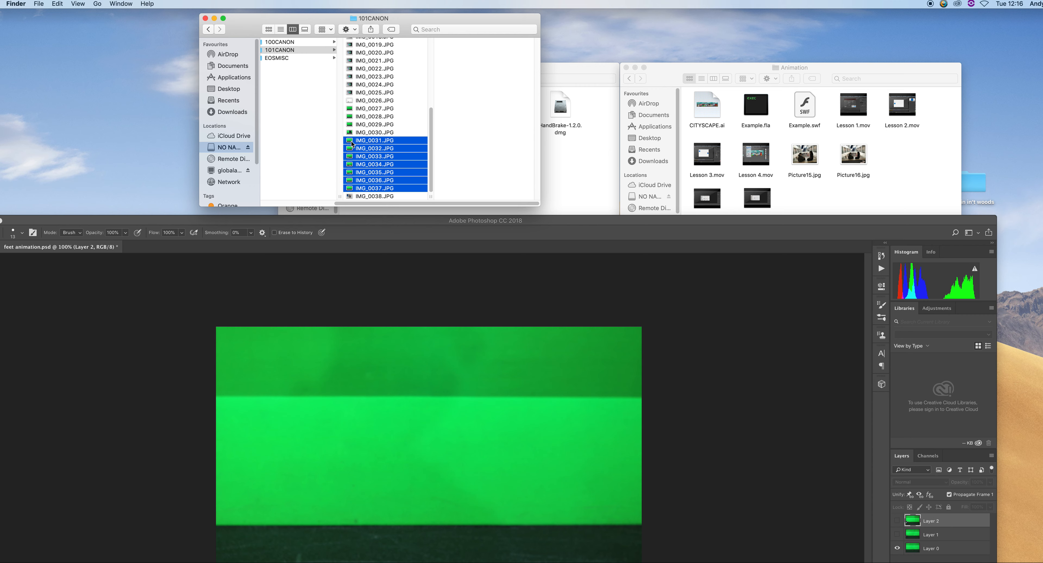
{"action": "left_click_drag", "start_coordinate": [352, 144], "coordinate": [348, 289]}
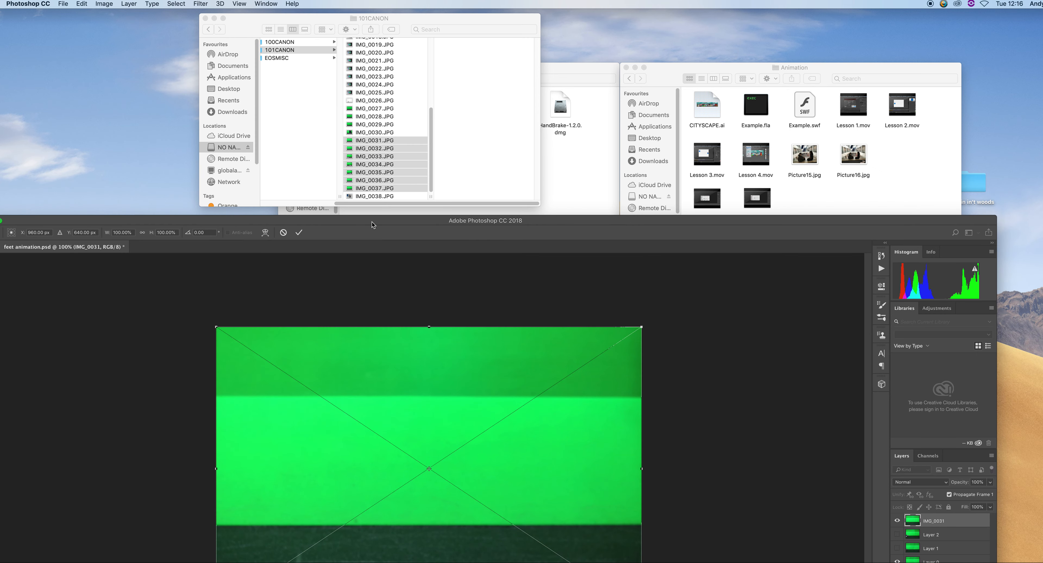
Place the dropped photos as layers, confirming each placement and cancelling the rasterize-smart-object prompt
{"action": "left_click_drag", "start_coordinate": [371, 221], "coordinate": [415, 16]}
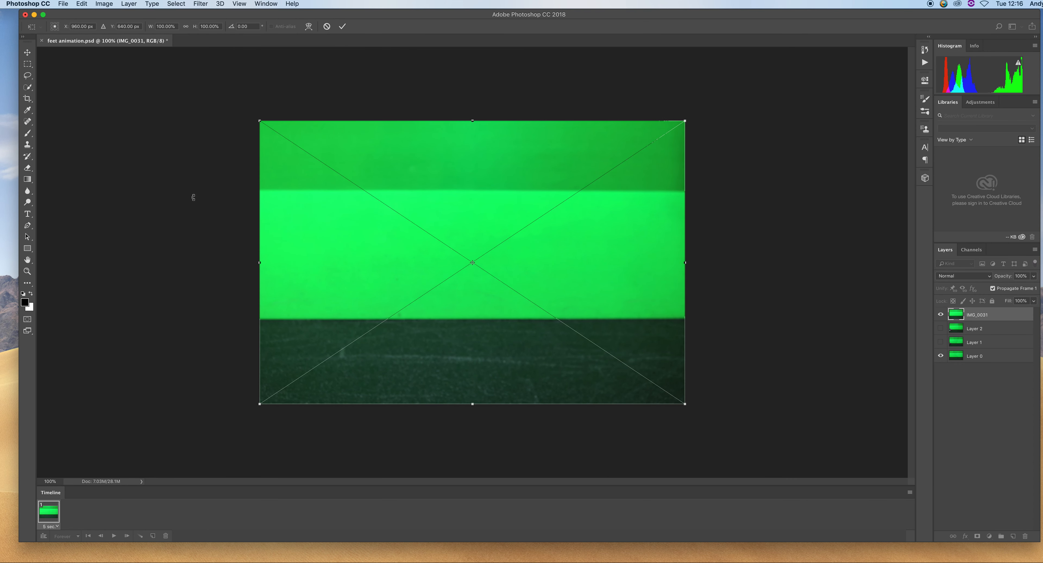
{"action": "mouse_move", "coordinate": [544, 201]}
{"action": "left_mouse_down"}
{"action": "mouse_move", "coordinate": [505, 187]}
{"action": "mouse_move", "coordinate": [495, 197]}
{"action": "left_mouse_up"}
{"action": "key", "text": "e"}
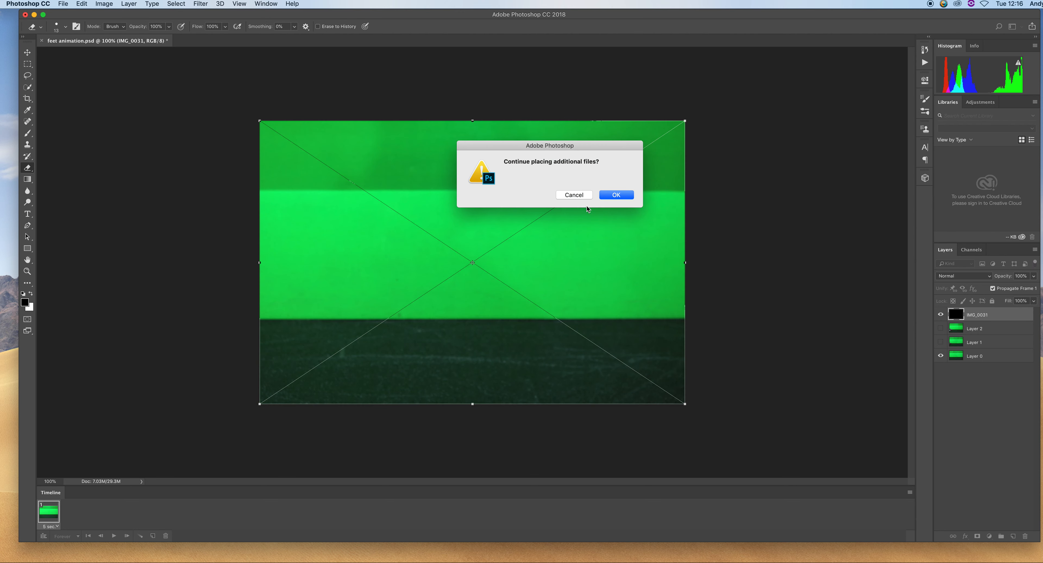
{"action": "left_click", "coordinate": [592, 187]}
{"action": "key", "text": "e"}
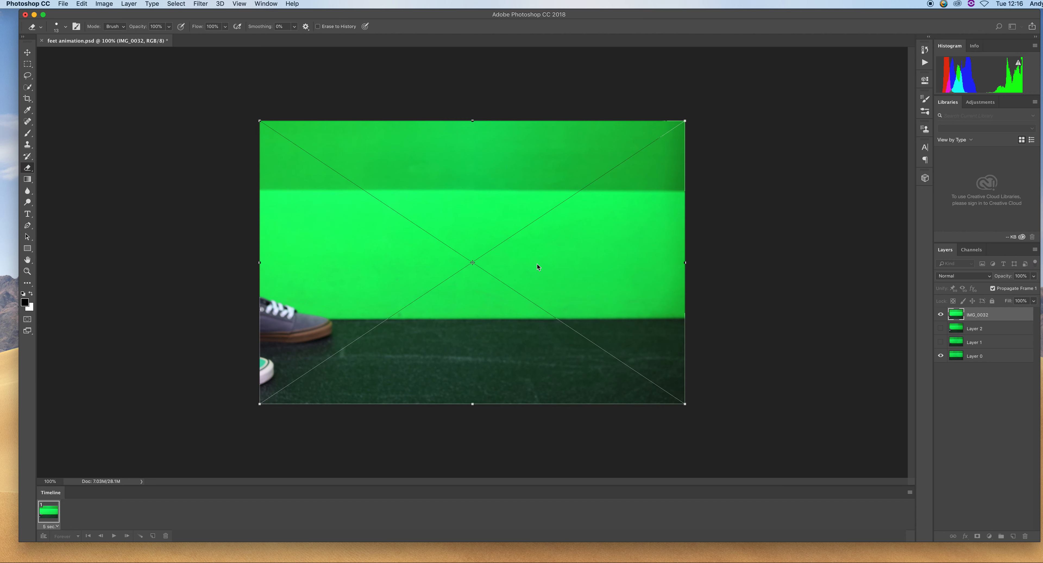
{"action": "left_click", "coordinate": [613, 196]}
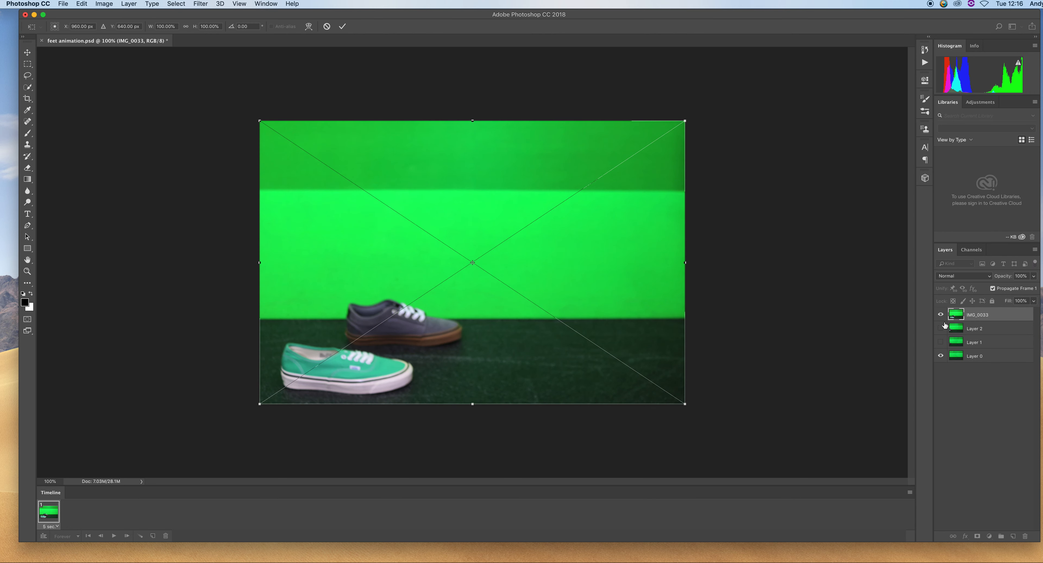
{"action": "key", "text": "Return"}
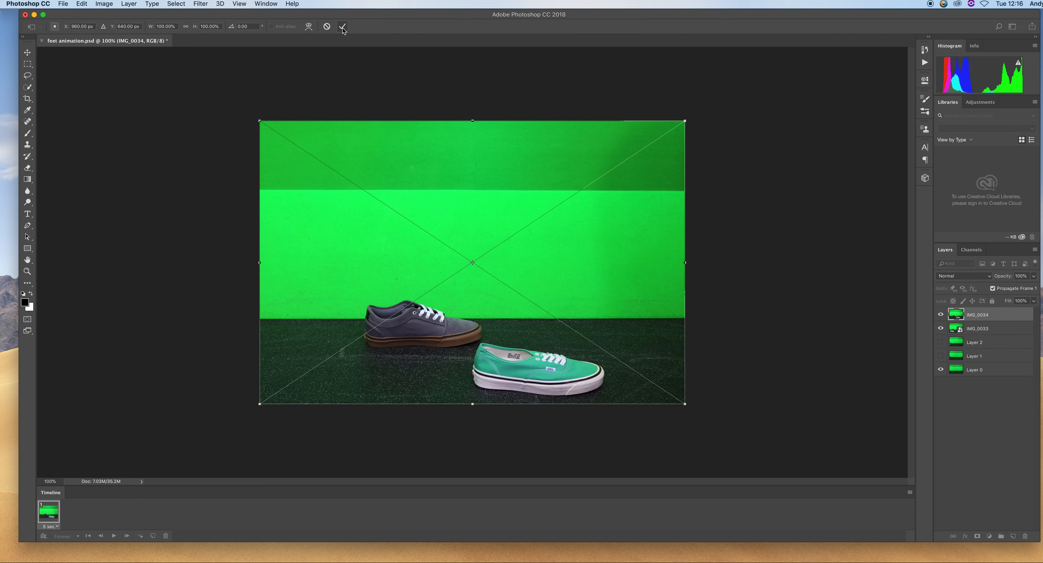
{"action": "key", "text": "Return"}
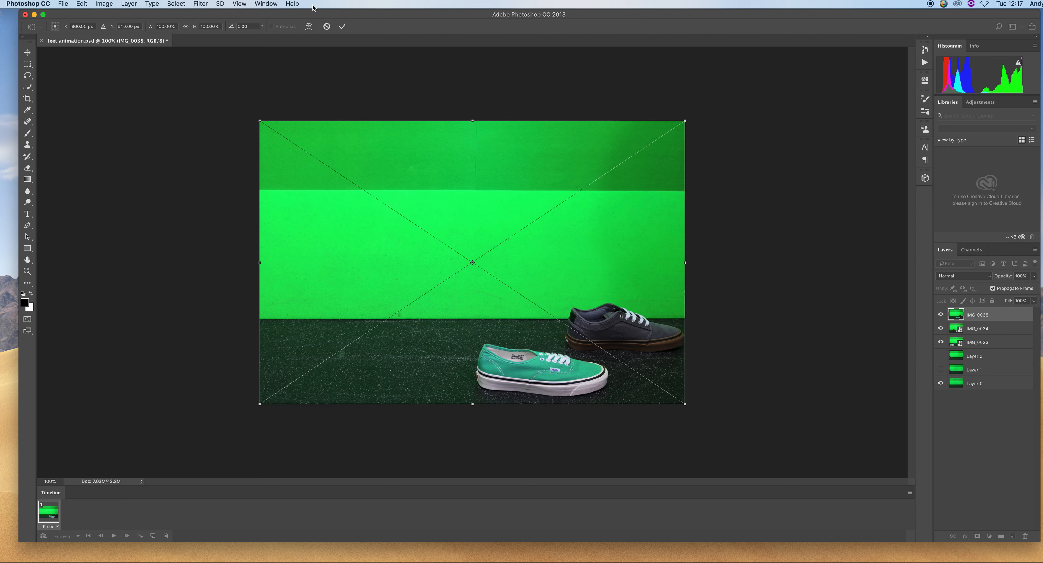
{"action": "key", "text": "Return"}
{"action": "left_click", "coordinate": [344, 31]}
{"action": "left_click", "coordinate": [344, 31]}
{"action": "left_click", "coordinate": [551, 207]}
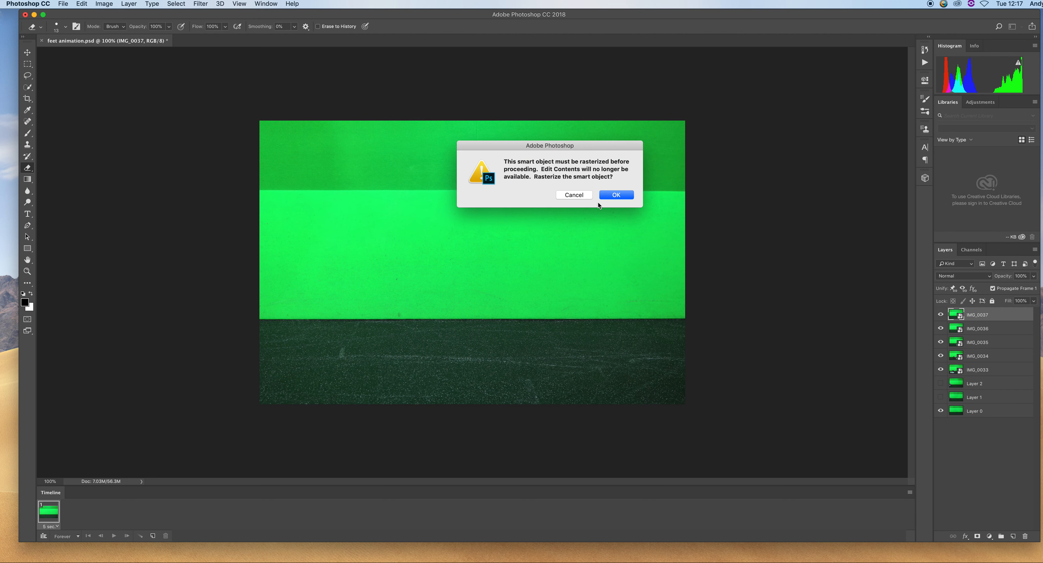
{"action": "left_click", "coordinate": [575, 198]}
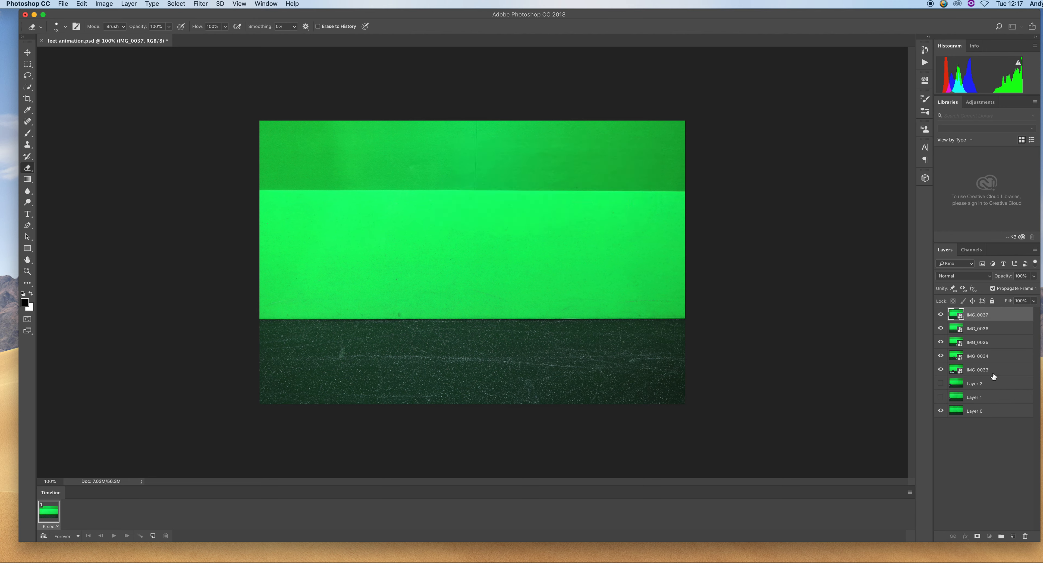
Select the IMG_0033 layer and hide the placed frame layers one by one to check each frame
{"action": "left_click", "coordinate": [993, 381]}
{"action": "left_click", "coordinate": [994, 369]}
{"action": "left_click", "coordinate": [941, 384]}
{"action": "left_click", "coordinate": [940, 314]}
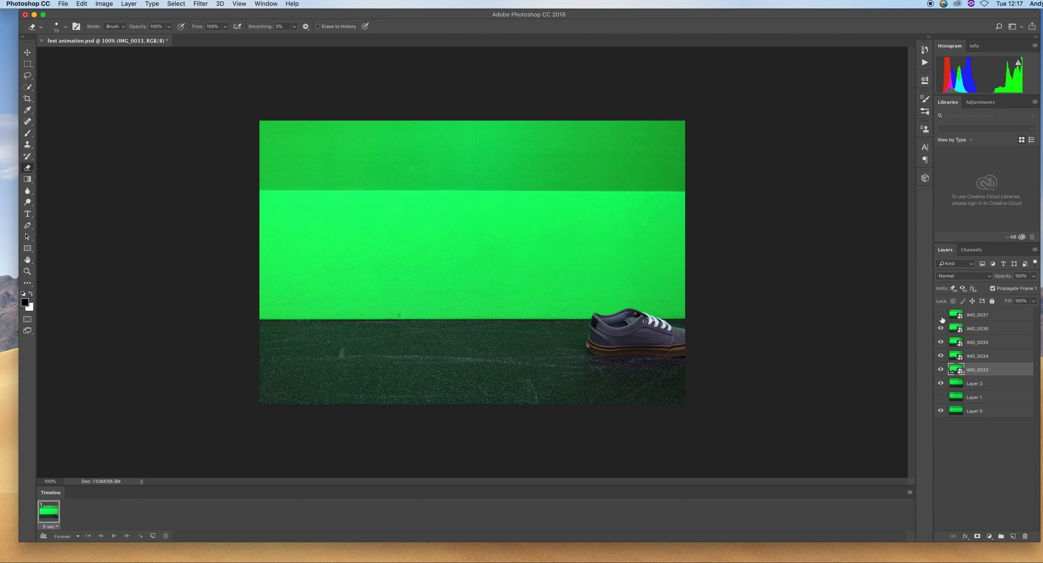
{"action": "left_click", "coordinate": [941, 328]}
{"action": "left_click", "coordinate": [940, 343]}
{"action": "left_click", "coordinate": [941, 356]}
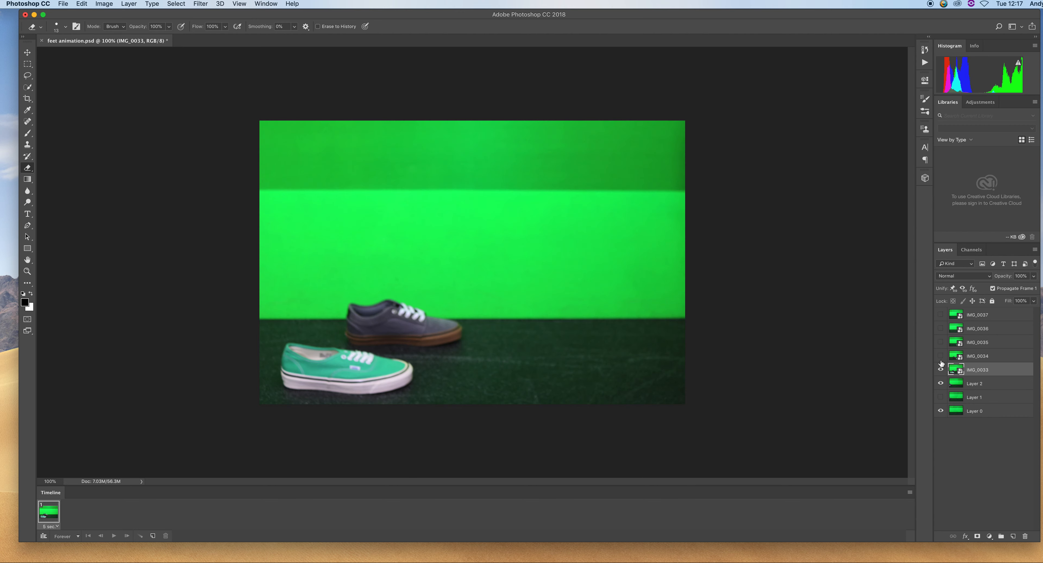
{"action": "left_click", "coordinate": [940, 369]}
{"action": "left_click", "coordinate": [940, 383]}
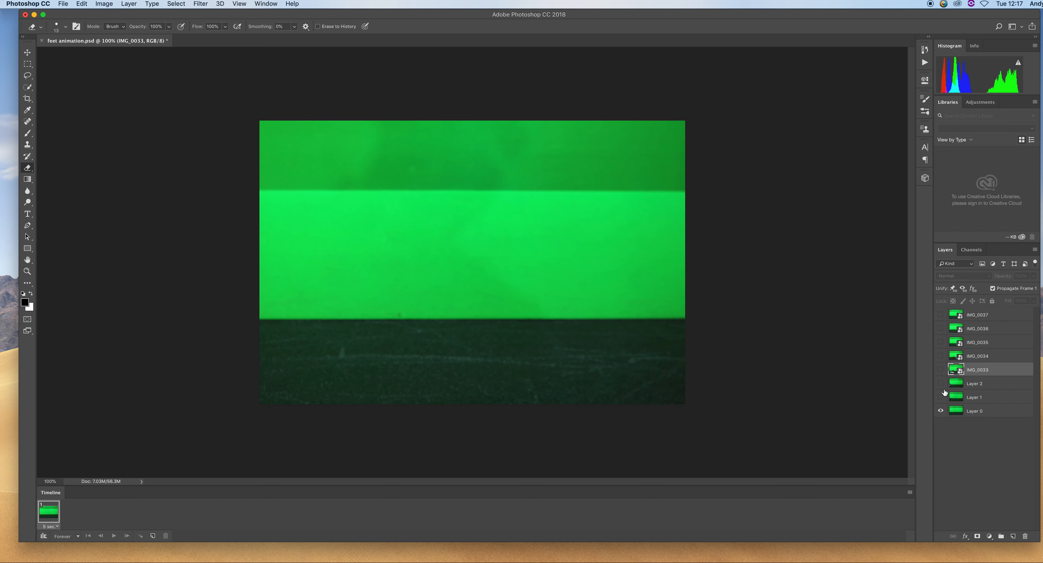
Toggle the frame layers' visibility to step through the frames, leaving only IMG_0033 and Layer 0 shown
{"action": "left_click", "coordinate": [941, 370]}
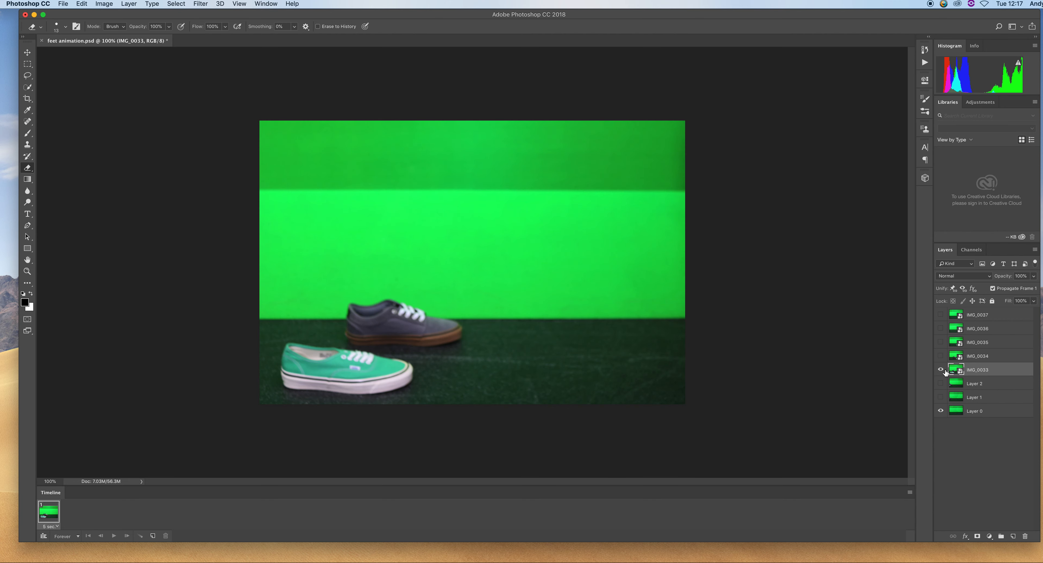
{"action": "left_click", "coordinate": [940, 356]}
{"action": "left_click", "coordinate": [940, 369]}
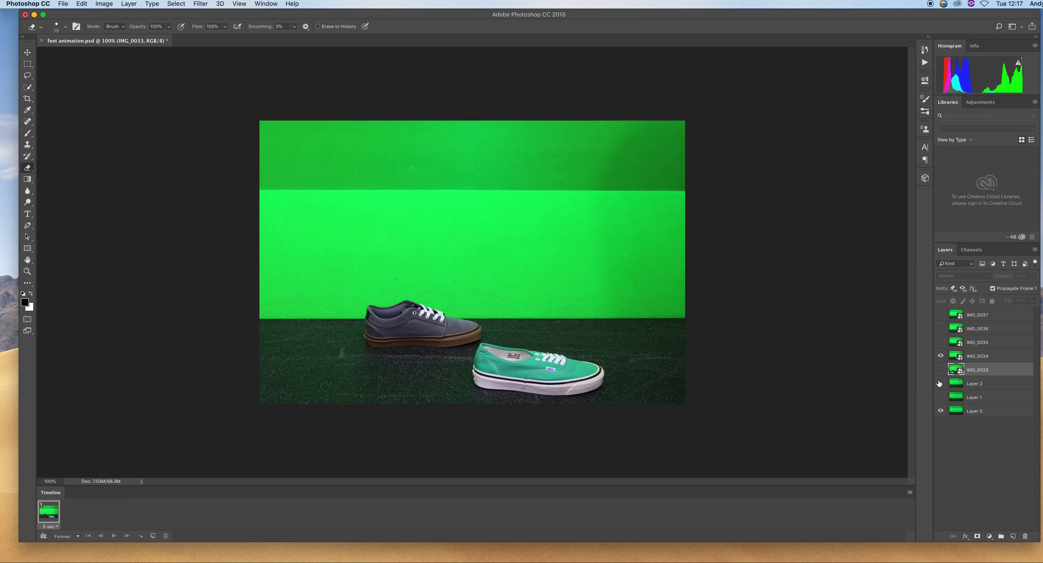
{"action": "left_click", "coordinate": [940, 342]}
{"action": "left_click", "coordinate": [941, 329]}
{"action": "left_click", "coordinate": [940, 314]}
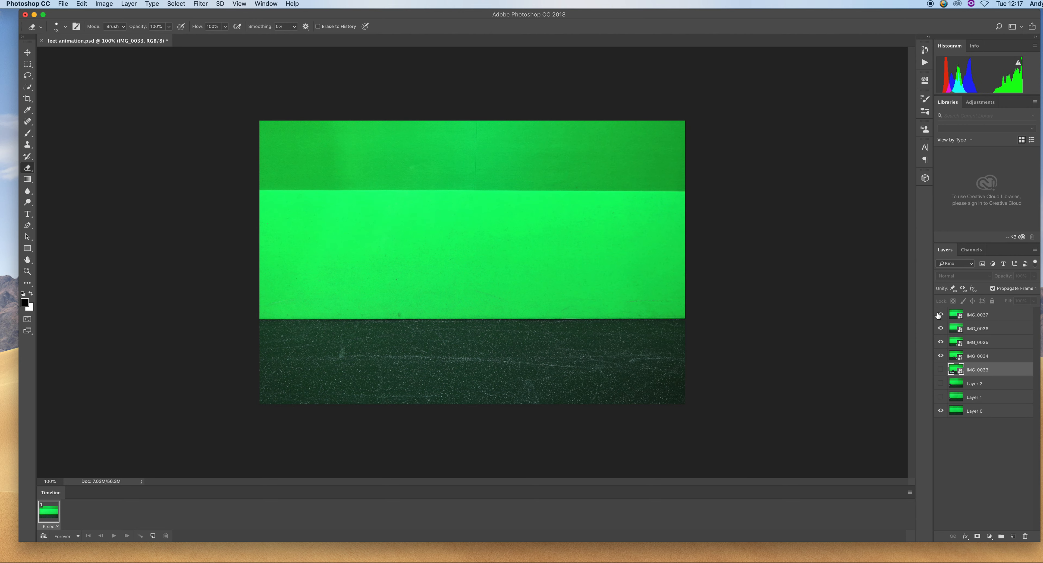
{"action": "left_click", "coordinate": [940, 357]}
{"action": "left_click_drag", "start_coordinate": [940, 315], "coordinate": [941, 359]}
{"action": "left_click", "coordinate": [941, 370]}
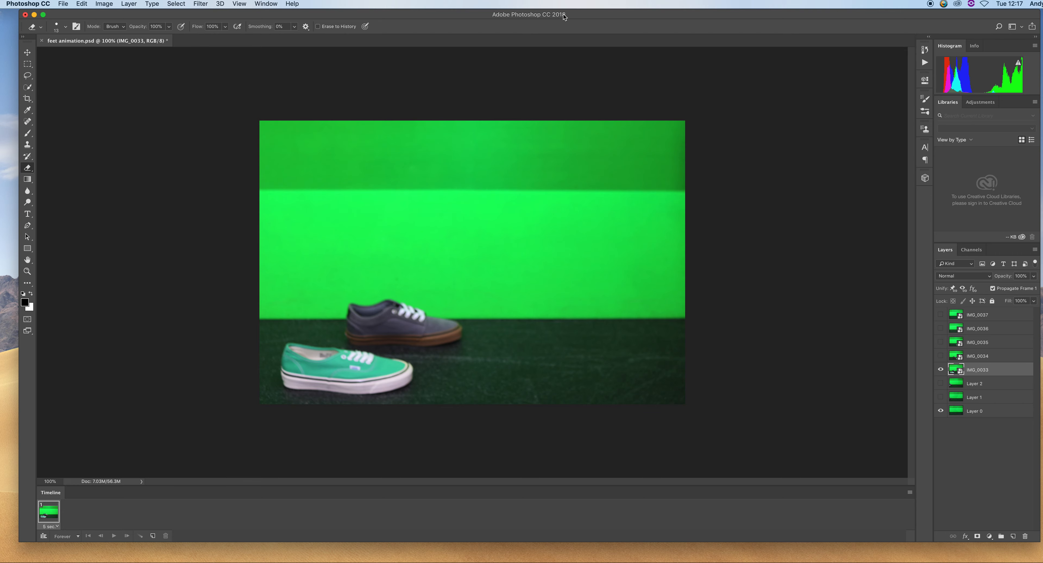
Place IMG_0031 from the 101CANON card folder into the feet animation document as a new layer, then switch to the Eraser
{"action": "left_click_drag", "start_coordinate": [565, 17], "coordinate": [534, 227]}
{"action": "left_click", "coordinate": [396, 146]}
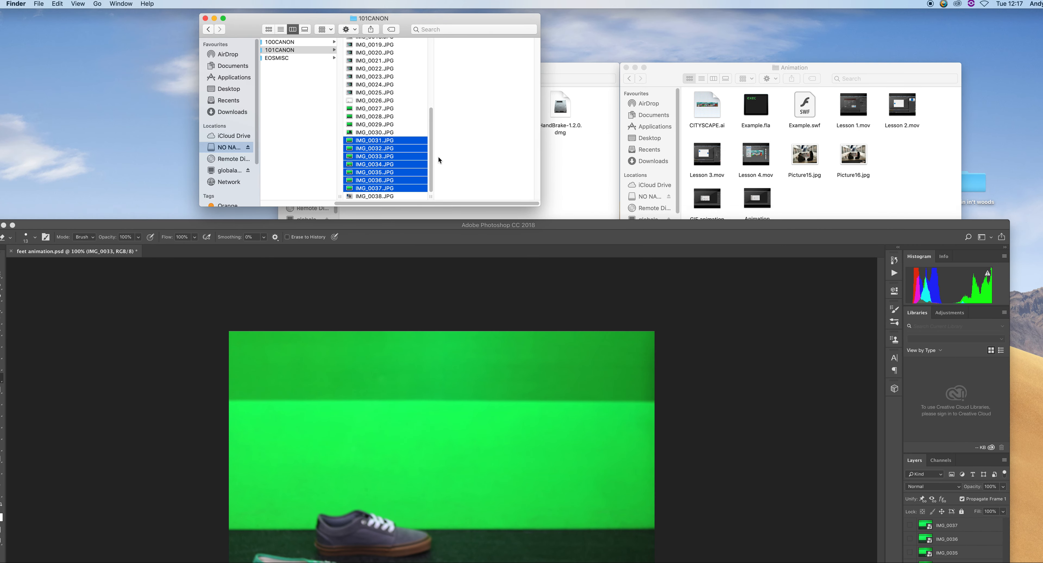
{"action": "left_click", "coordinate": [327, 136]}
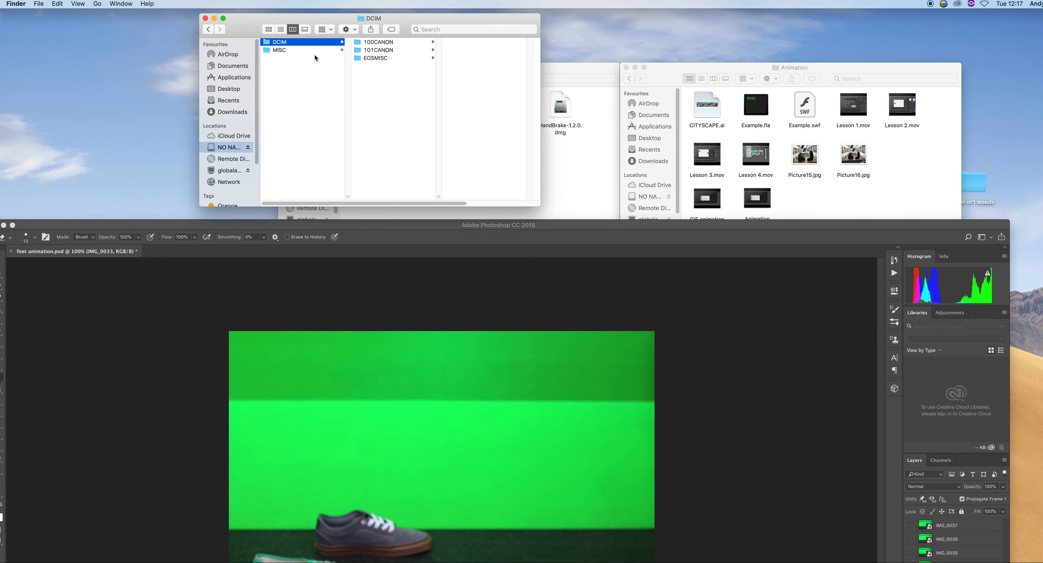
{"action": "left_click", "coordinate": [393, 50]}
{"action": "left_click", "coordinate": [465, 169]}
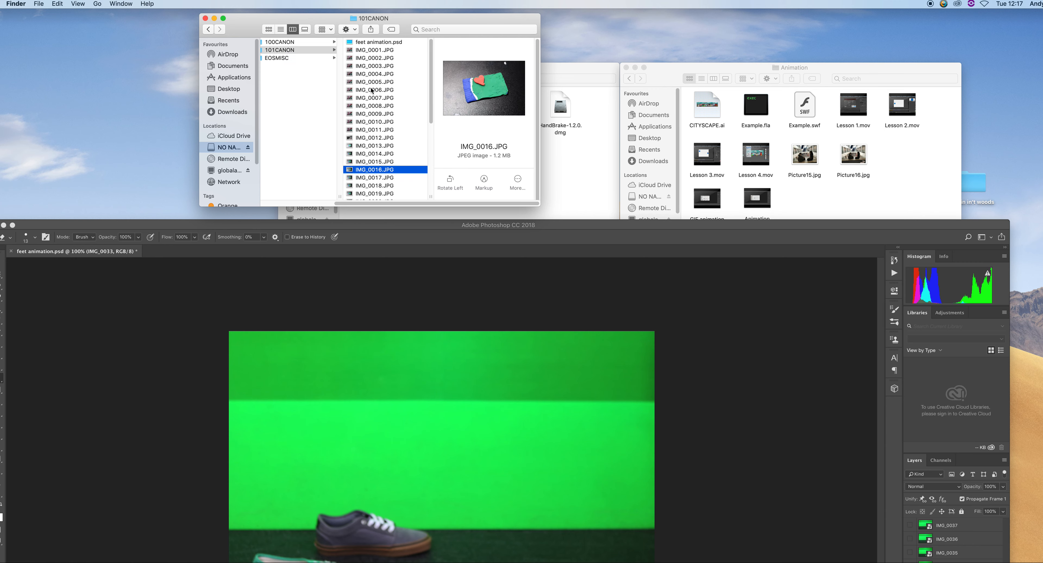
{"action": "scroll", "coordinate": [390, 118], "scroll_direction": "down", "scroll_amount": 6}
{"action": "left_click", "coordinate": [375, 141]}
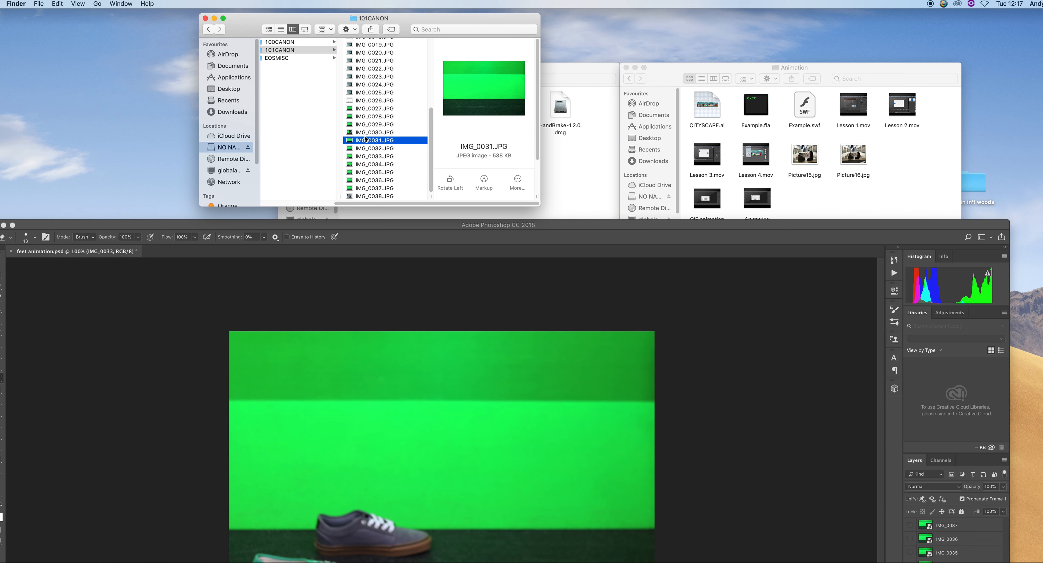
{"action": "left_click_drag", "start_coordinate": [364, 142], "coordinate": [450, 307]}
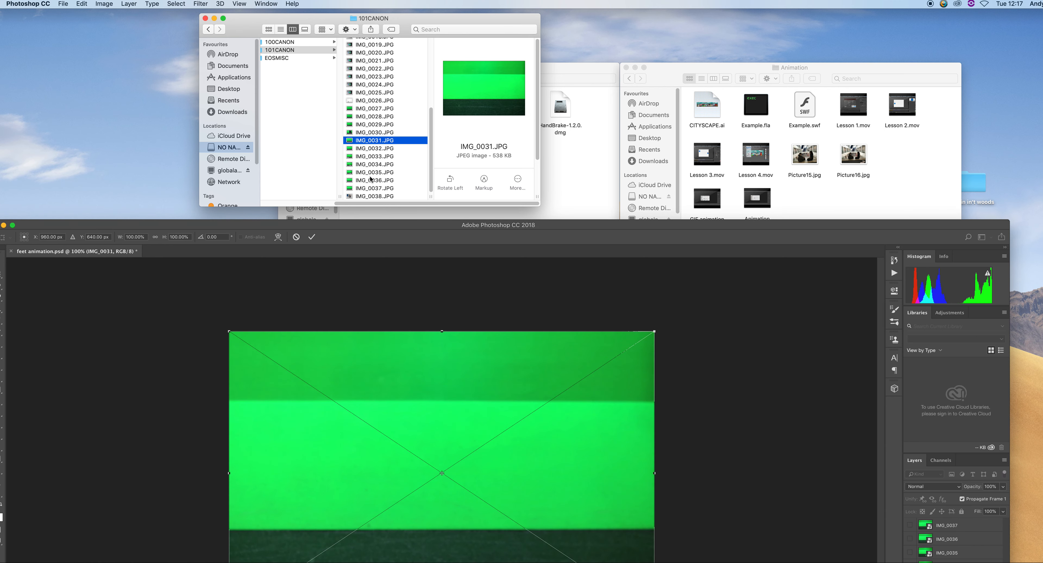
{"action": "left_click_drag", "start_coordinate": [170, 225], "coordinate": [222, 88]}
{"action": "left_click", "coordinate": [375, 98]}
{"action": "key", "text": "e"}
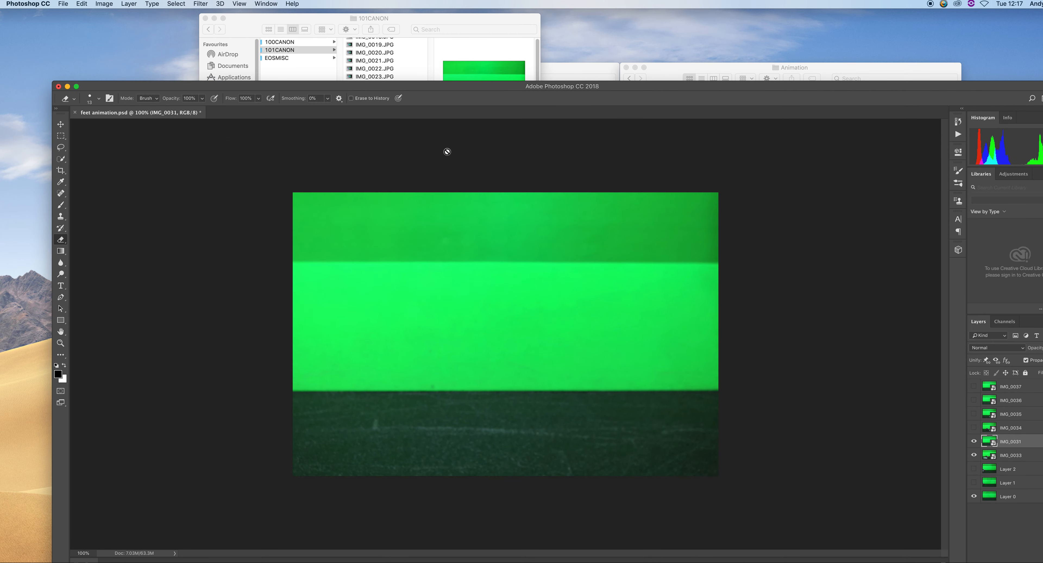
Place IMG_0032 from the card folder into the document as another layer
{"action": "left_click", "coordinate": [312, 25]}
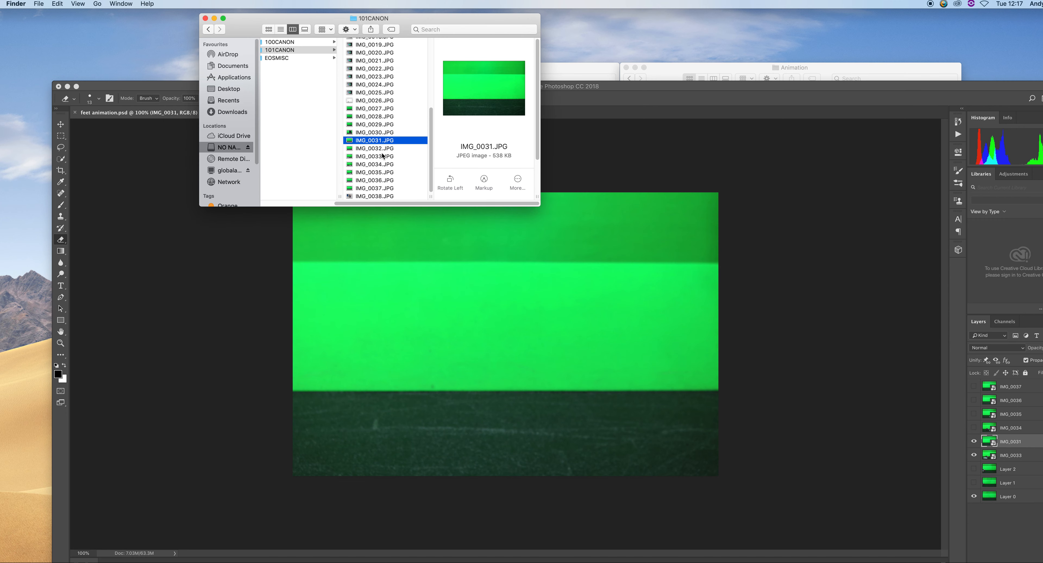
{"action": "left_click_drag", "start_coordinate": [434, 309], "coordinate": [434, 309]}
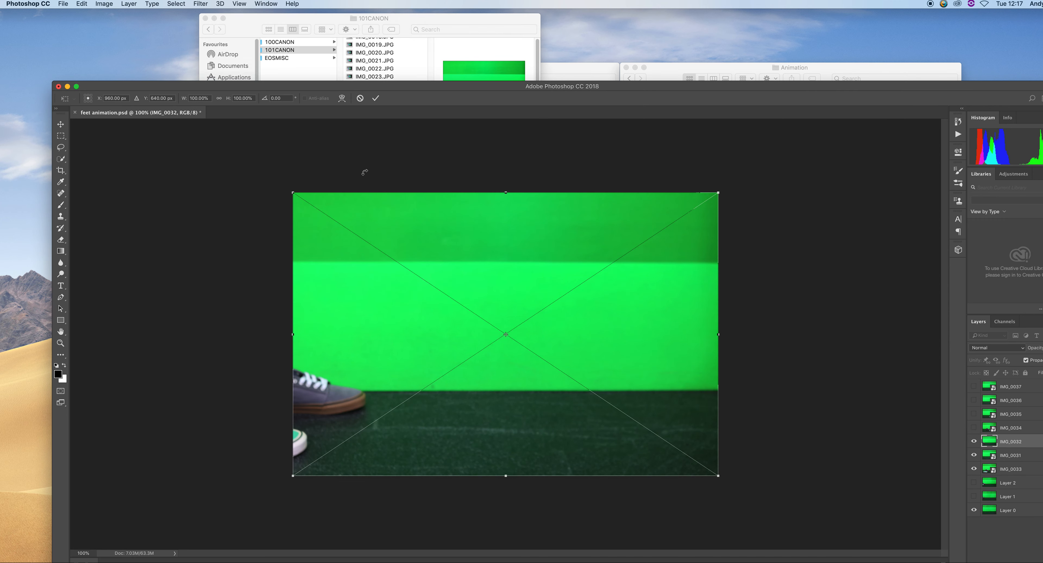
{"action": "left_click", "coordinate": [376, 98]}
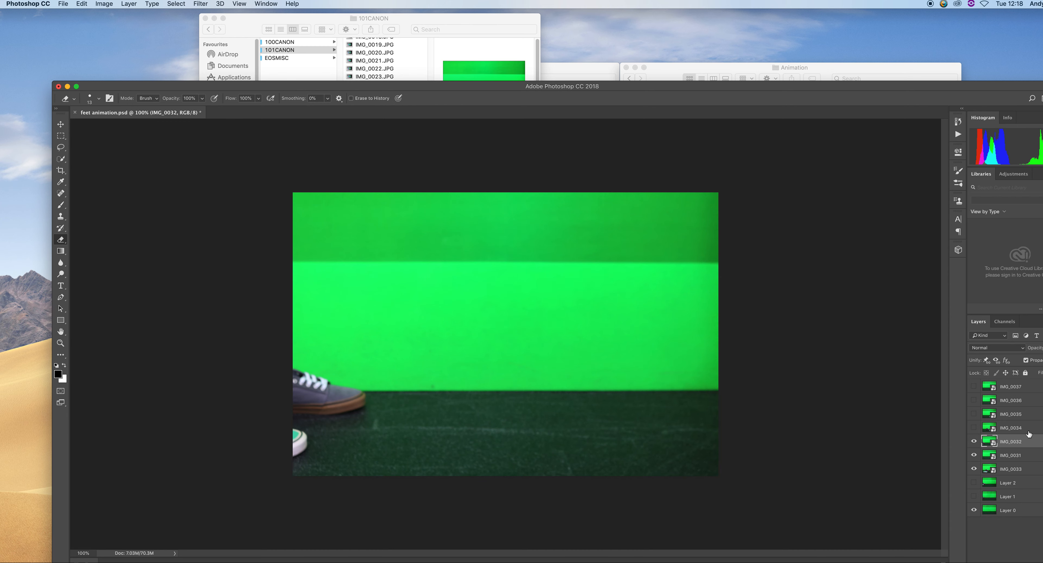
Reorder the layers so IMG_0031, IMG_0032 and IMG_0033 are in sequence, and select the IMG_0037 layer
{"action": "left_click_drag", "start_coordinate": [1017, 469], "coordinate": [1020, 441]}
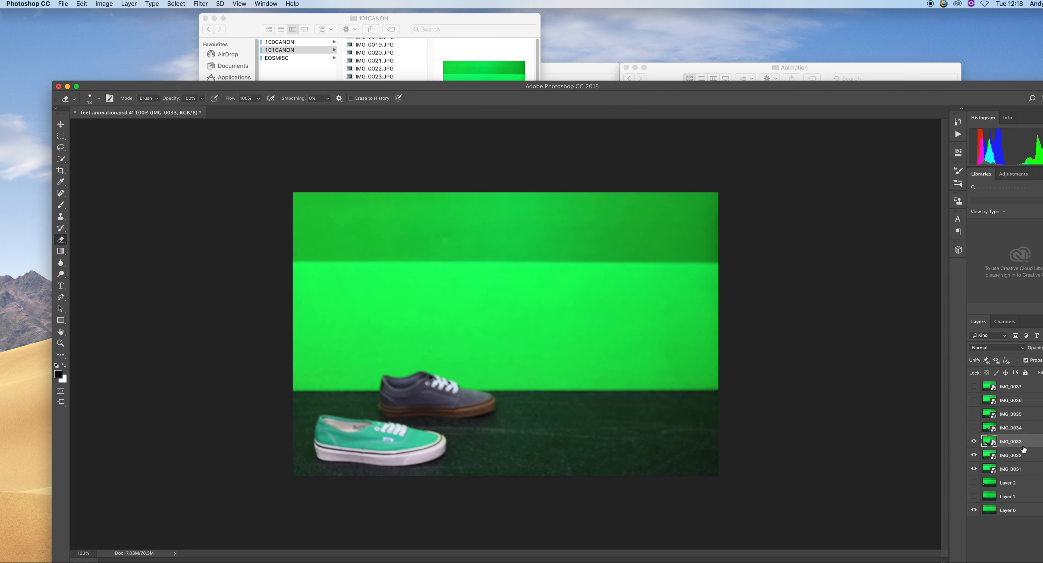
{"action": "left_click", "coordinate": [1023, 432]}
{"action": "left_click", "coordinate": [1028, 386]}
{"action": "left_click", "coordinate": [740, 310]}
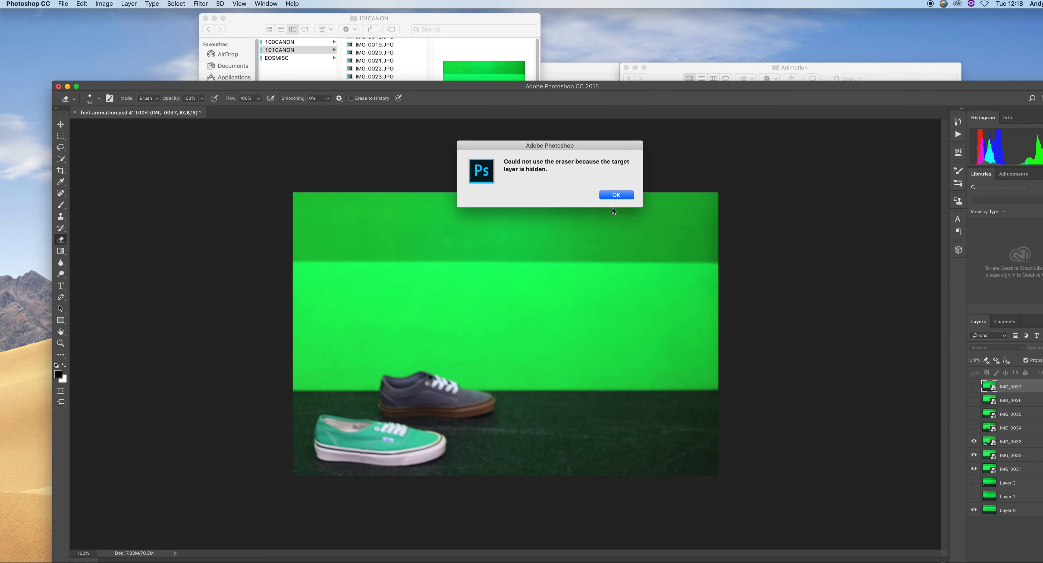
{"action": "left_click", "coordinate": [615, 196]}
{"action": "left_click_drag", "start_coordinate": [517, 88], "coordinate": [486, 16]}
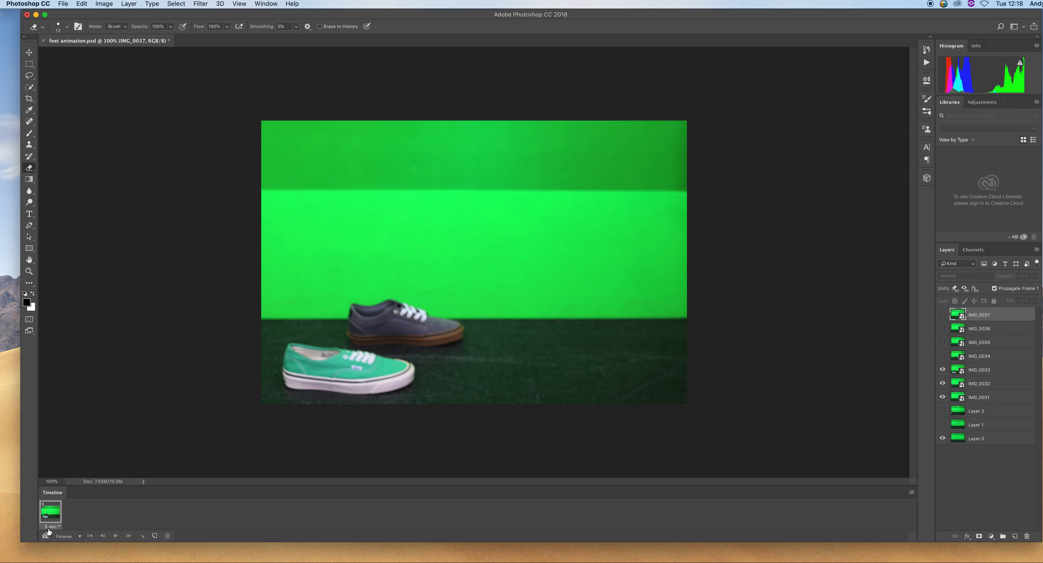
Add three new frames to the animation timeline
{"action": "left_click", "coordinate": [154, 536]}
{"action": "left_click", "coordinate": [155, 536]}
{"action": "left_click", "coordinate": [154, 536]}
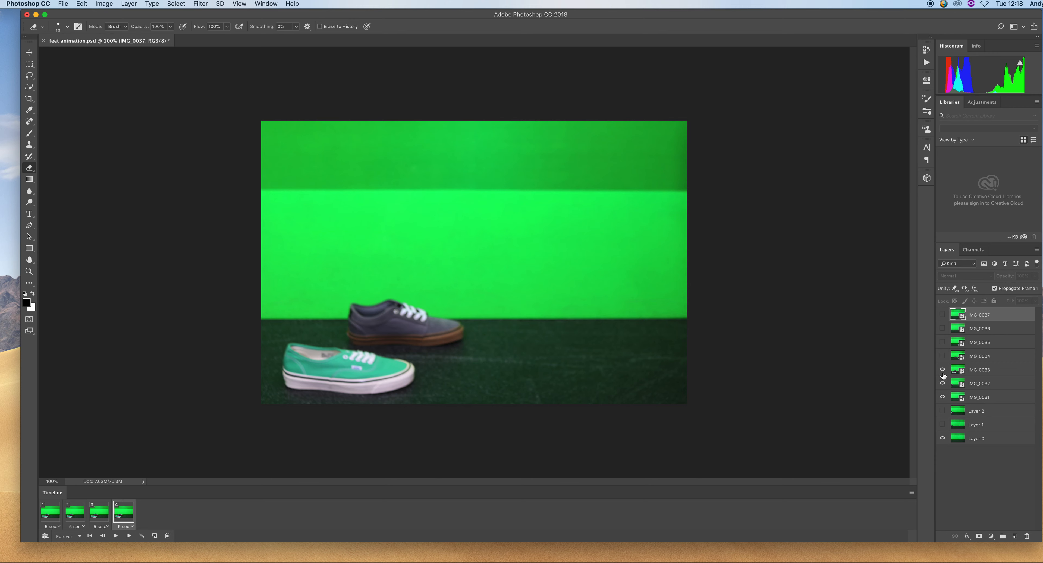
Hide all layers and delete Layer 2, Layer 1 and Layer 0 from the document
{"action": "left_click_drag", "start_coordinate": [942, 370], "coordinate": [946, 409]}
{"action": "left_click", "coordinate": [943, 442]}
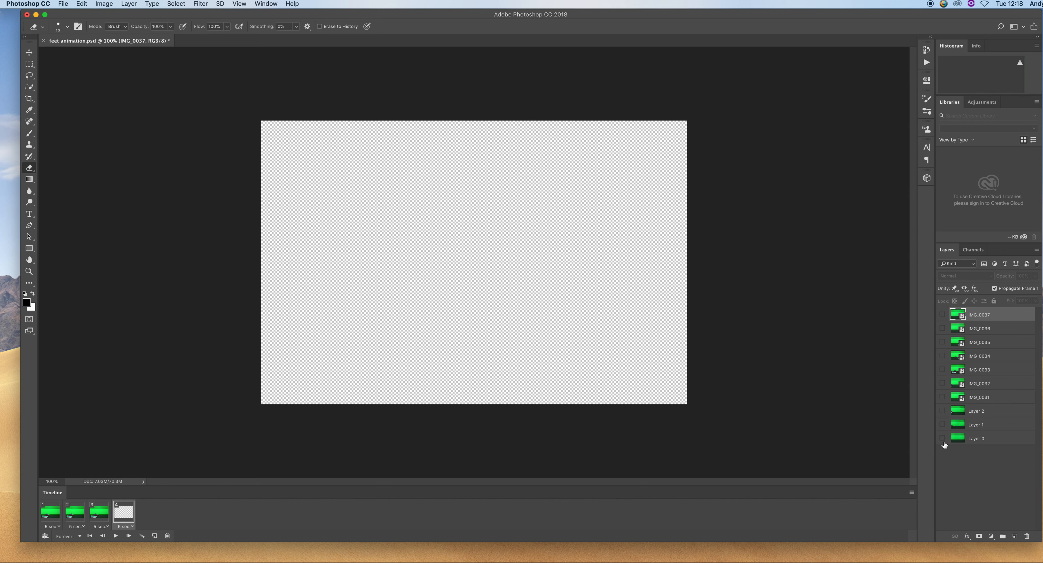
{"action": "left_click", "coordinate": [994, 412]}
{"action": "left_click", "coordinate": [997, 433], "text": "shift"}
{"action": "left_click_drag", "start_coordinate": [1001, 416], "coordinate": [1028, 537]}
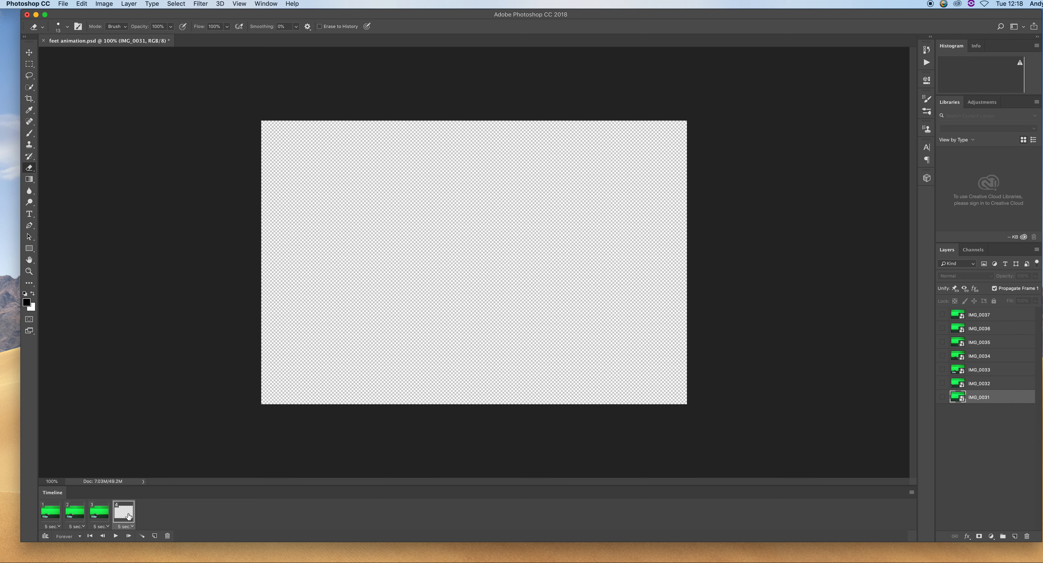
Add more timeline frames and delete the extra one, leaving seven frames in total
{"action": "left_click", "coordinate": [154, 536]}
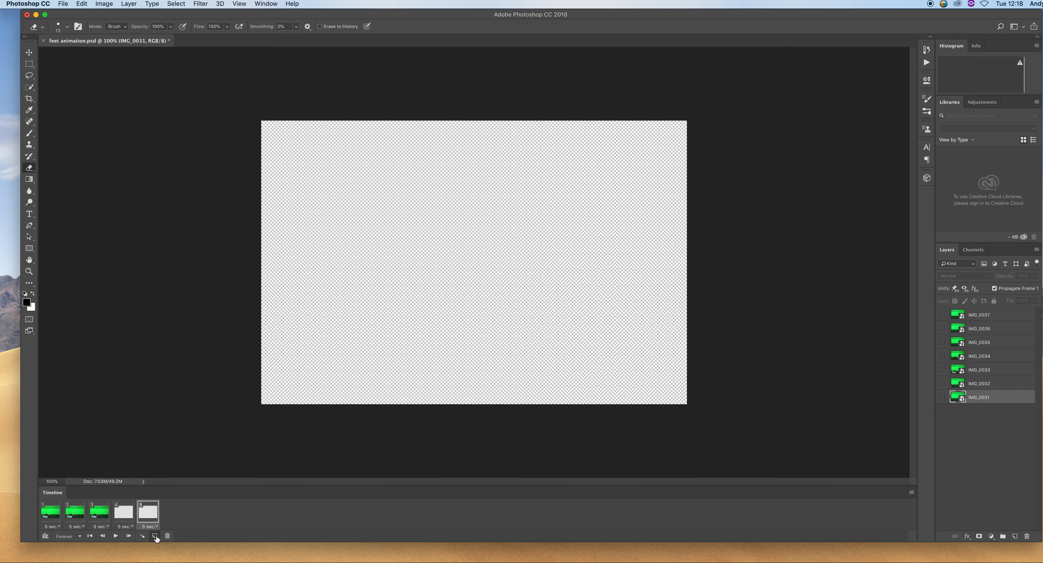
{"action": "left_click", "coordinate": [155, 536]}
{"action": "left_click", "coordinate": [154, 535]}
{"action": "left_click", "coordinate": [154, 536]}
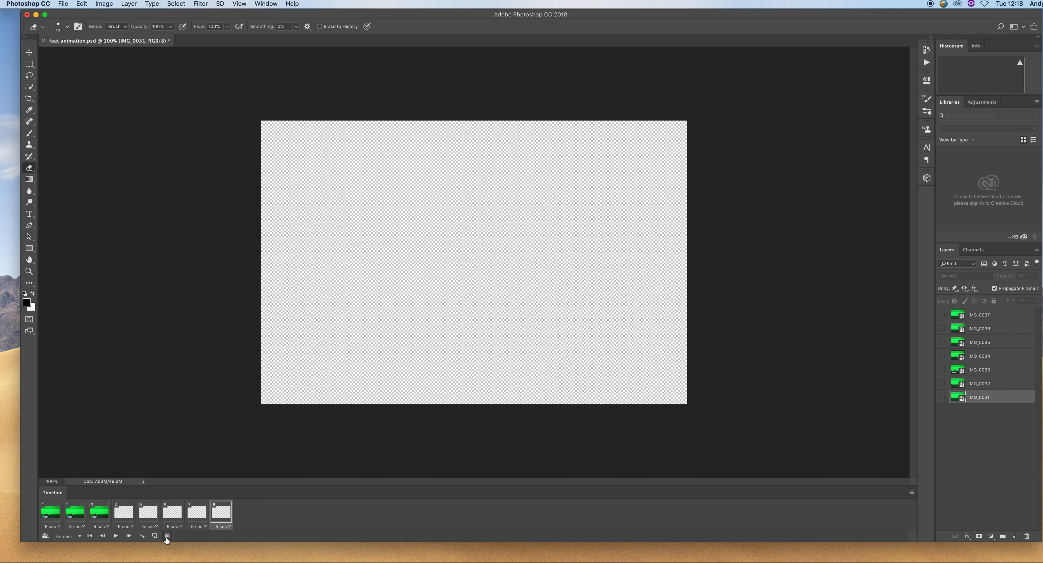
{"action": "left_click", "coordinate": [167, 536]}
{"action": "left_click", "coordinate": [613, 196]}
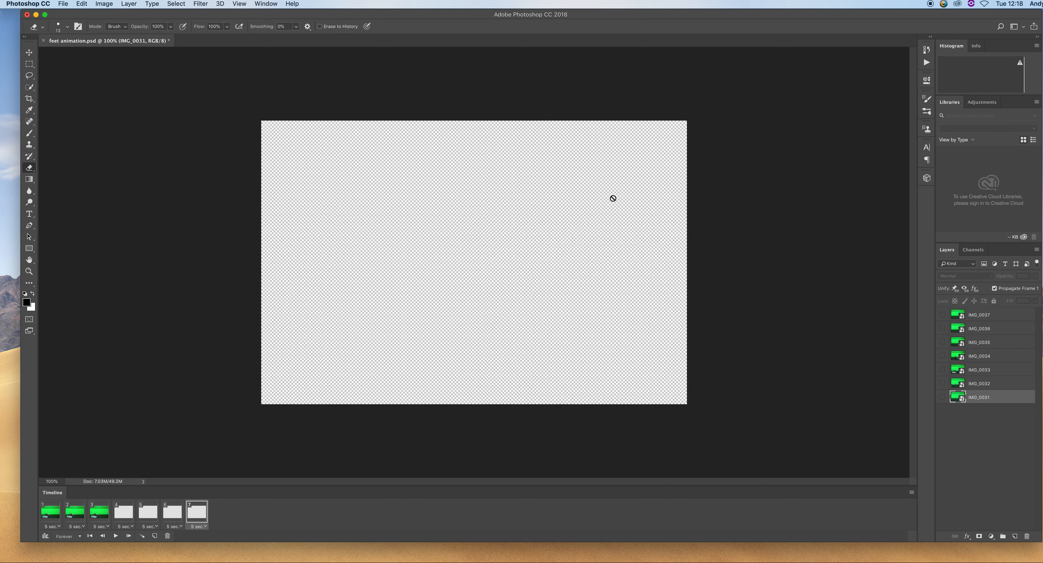
Set timeline frame 1 to show only the IMG_0031 layer
{"action": "left_click", "coordinate": [56, 514]}
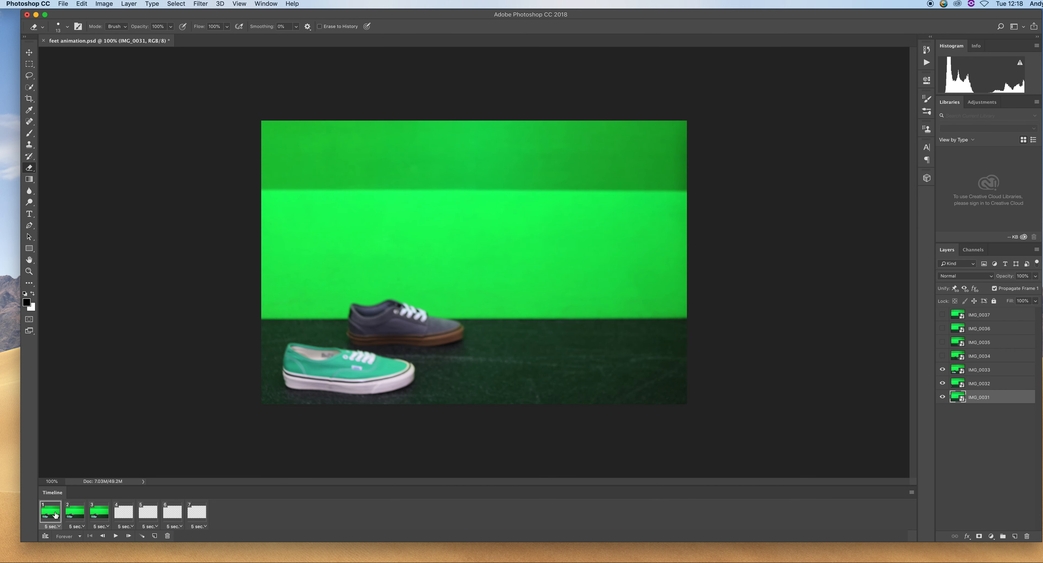
{"action": "left_click", "coordinate": [943, 369]}
{"action": "left_click", "coordinate": [942, 384]}
{"action": "left_click", "coordinate": [942, 397]}
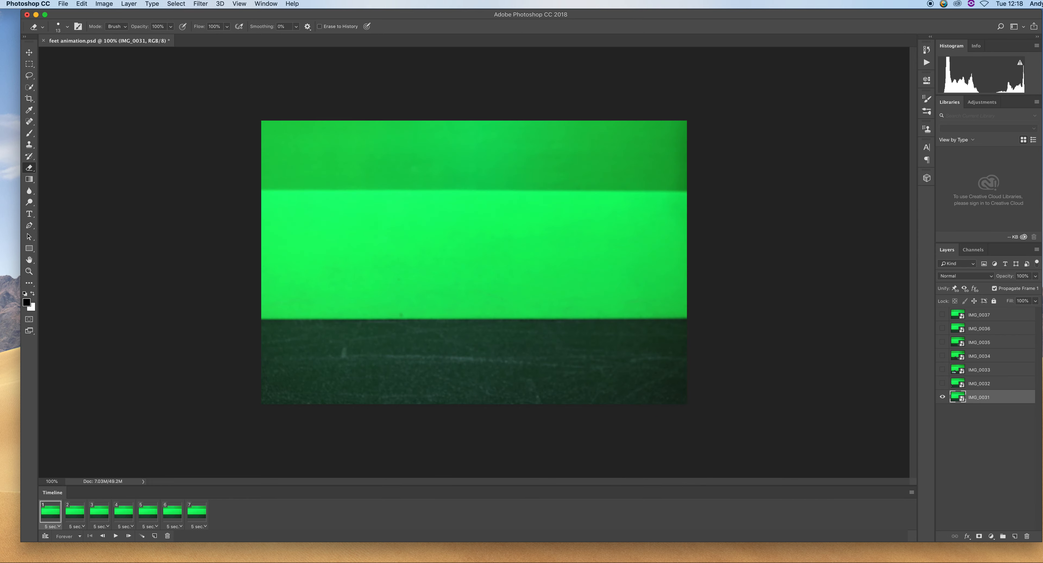
Make frames 2 and 3 show the IMG_0032 and IMG_0033 layers respectively
{"action": "left_click", "coordinate": [80, 521]}
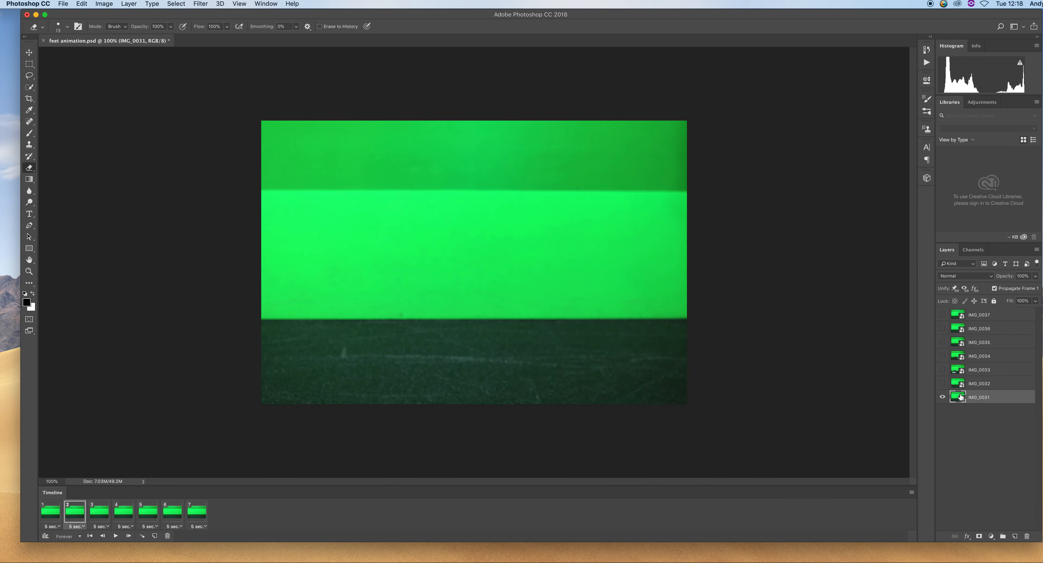
{"action": "left_click", "coordinate": [943, 383]}
{"action": "left_click", "coordinate": [113, 519]}
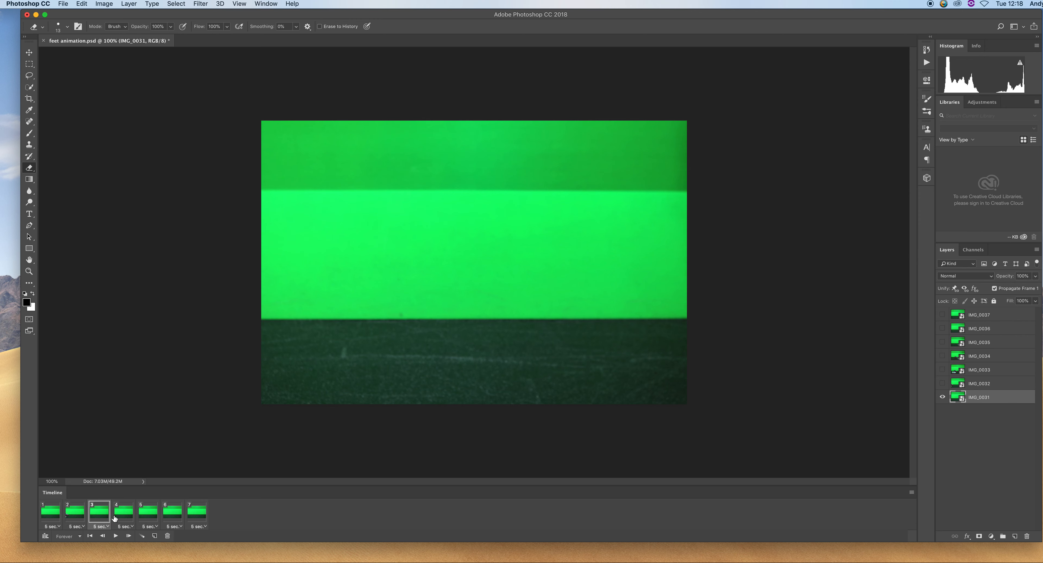
{"action": "left_click", "coordinate": [942, 370]}
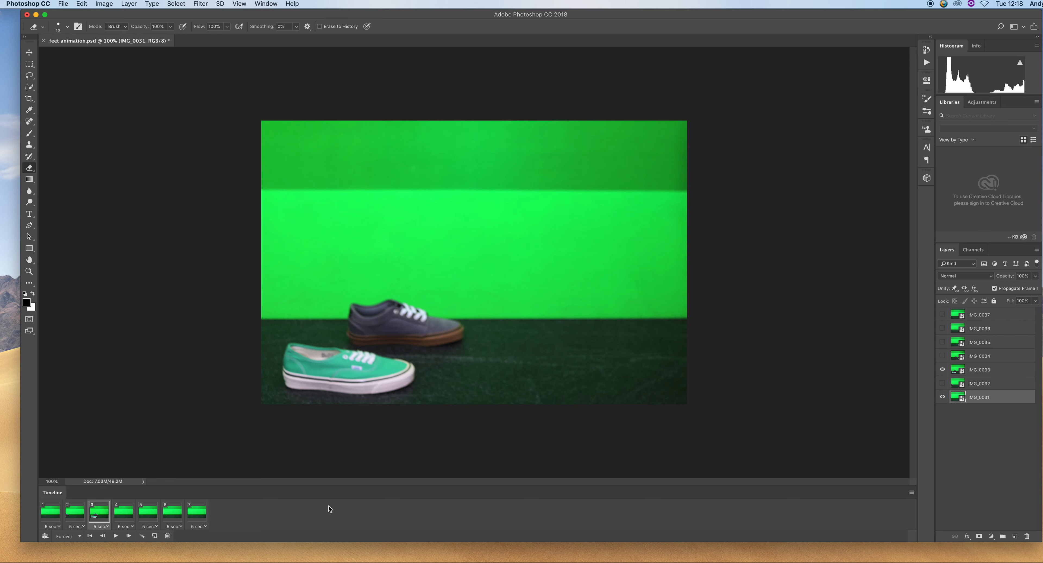
Make frames 4 and 5 show the IMG_0034 and IMG_0035 layers respectively
{"action": "left_click", "coordinate": [122, 526]}
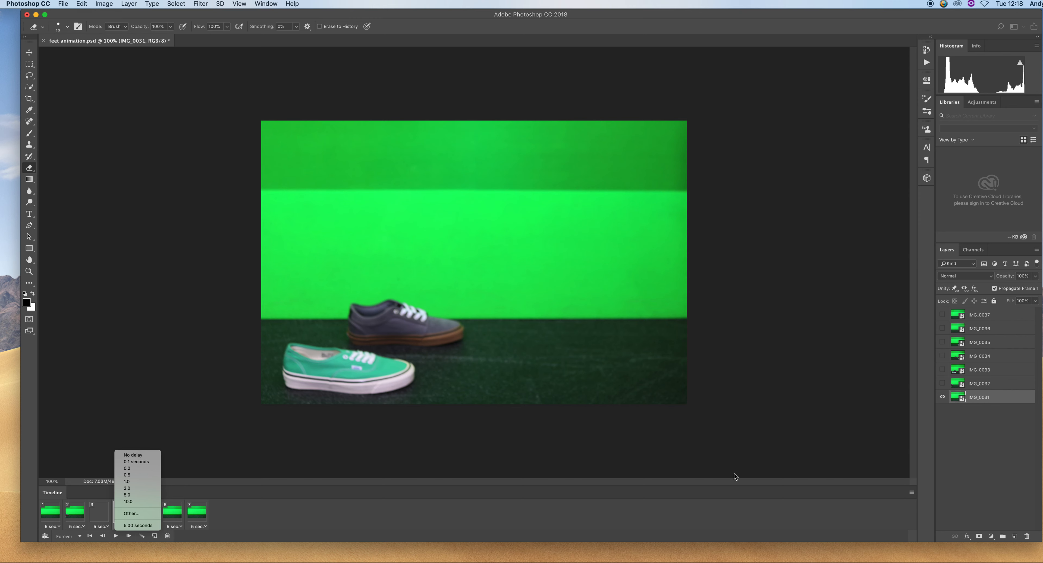
{"action": "left_click", "coordinate": [265, 517]}
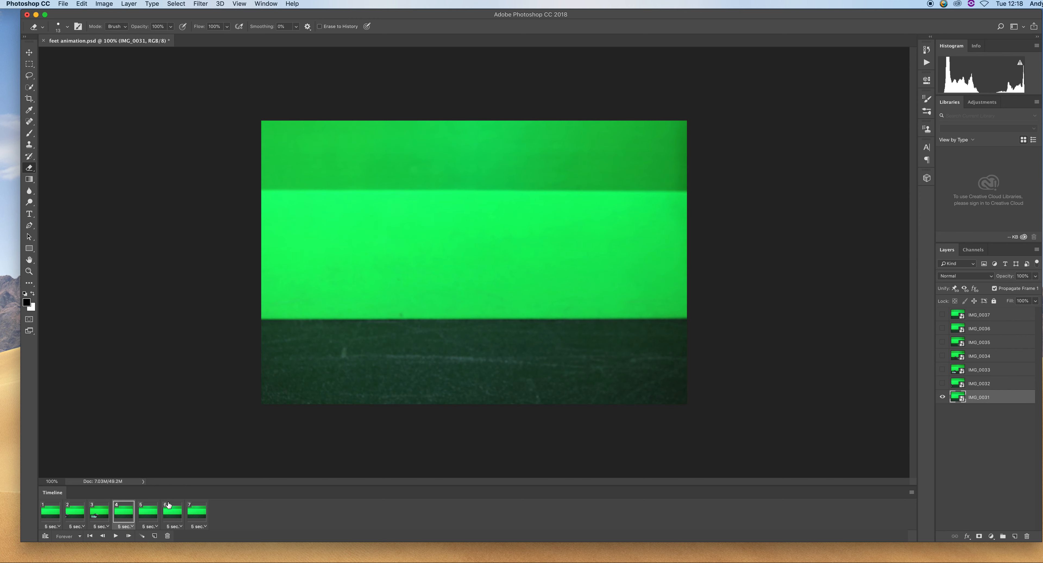
{"action": "left_click", "coordinate": [942, 357]}
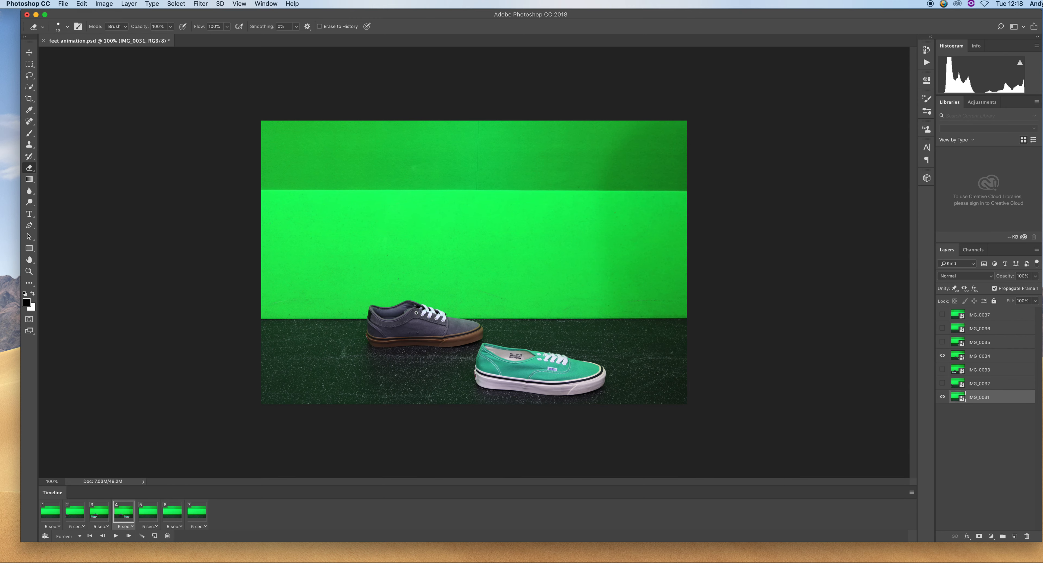
{"action": "left_click", "coordinate": [152, 518]}
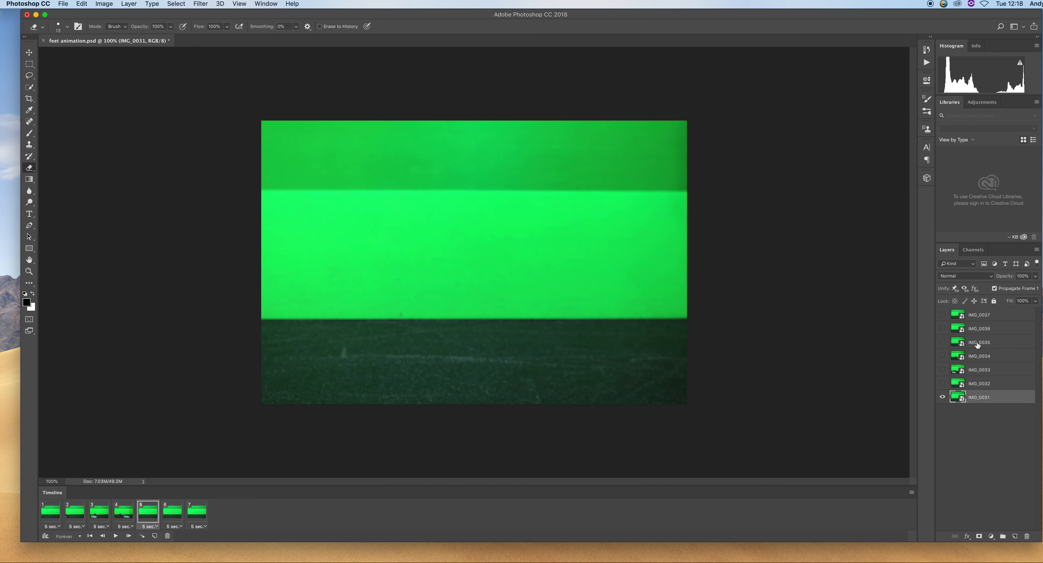
{"action": "left_click", "coordinate": [942, 342]}
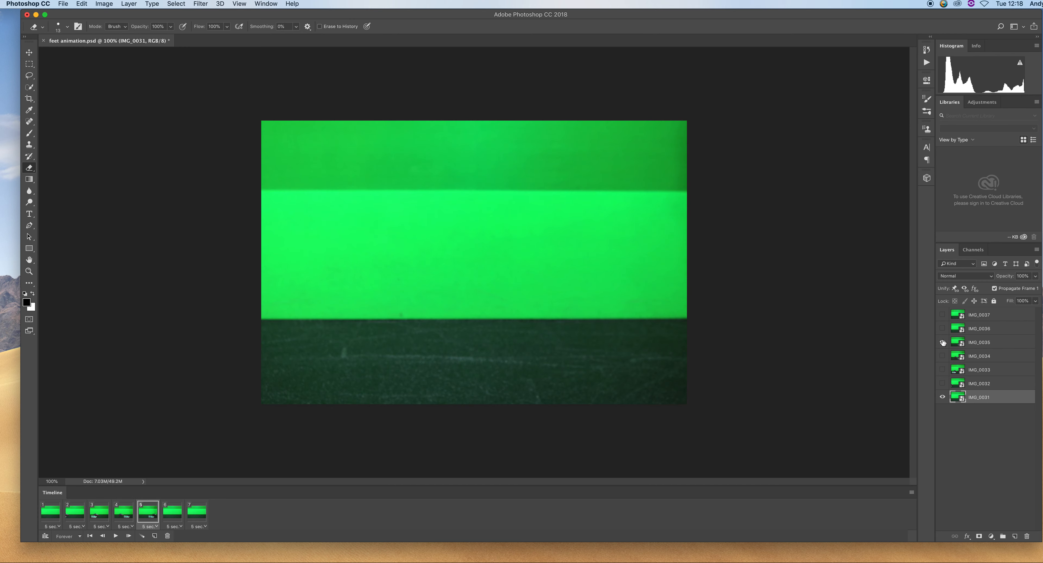
Make frames 6 and 7 show the IMG_0036 and IMG_0037 layers respectively
{"action": "left_click", "coordinate": [181, 518]}
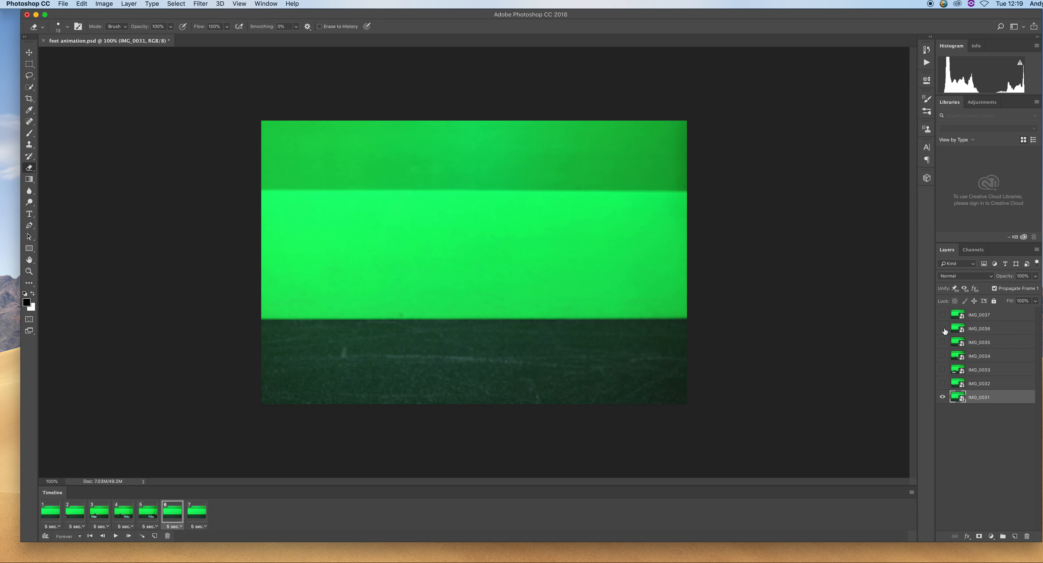
{"action": "left_click", "coordinate": [943, 329]}
{"action": "left_click", "coordinate": [197, 515]}
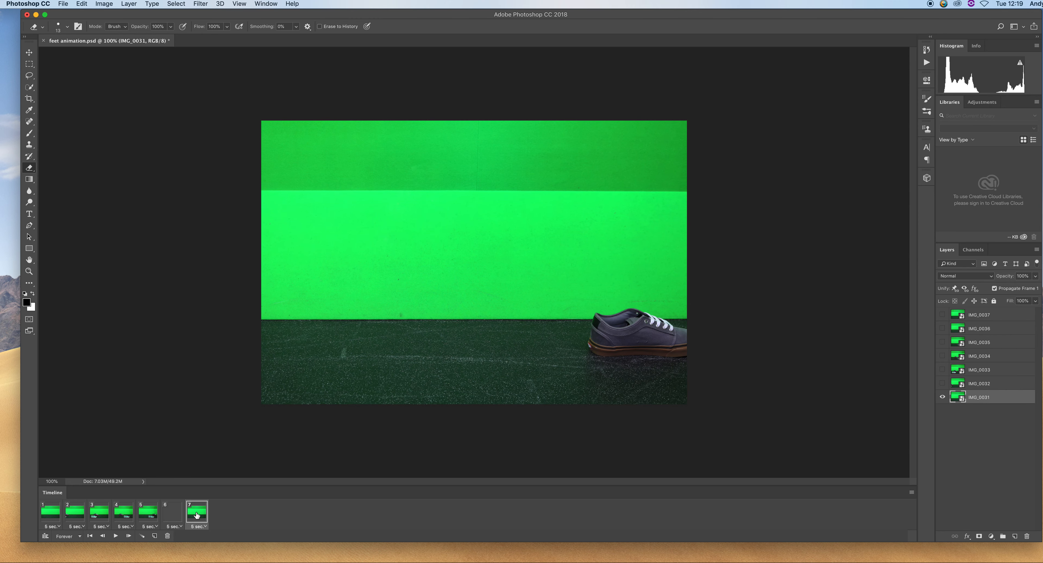
{"action": "left_click", "coordinate": [942, 315]}
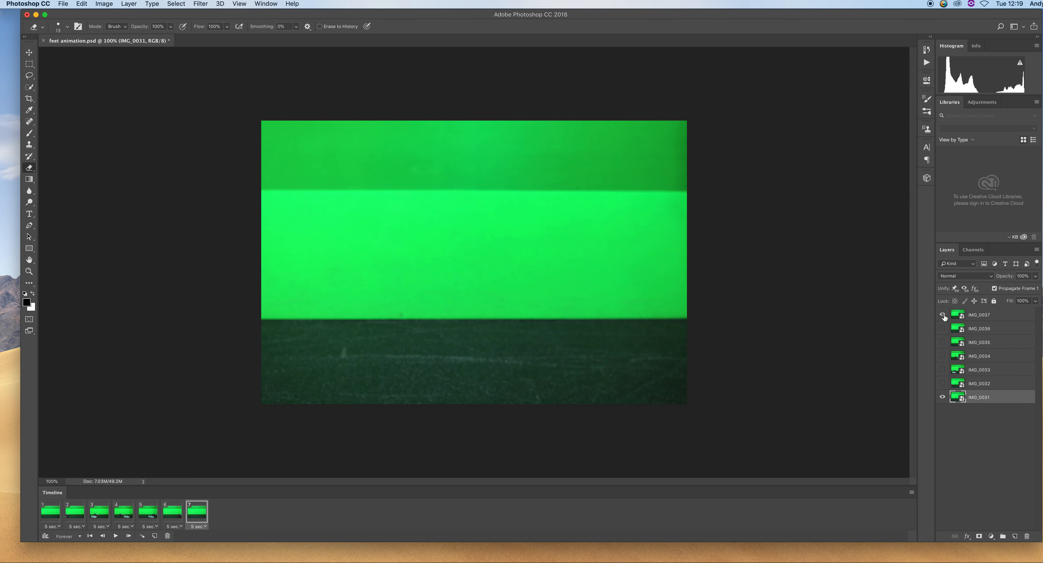
{"action": "left_click", "coordinate": [942, 397]}
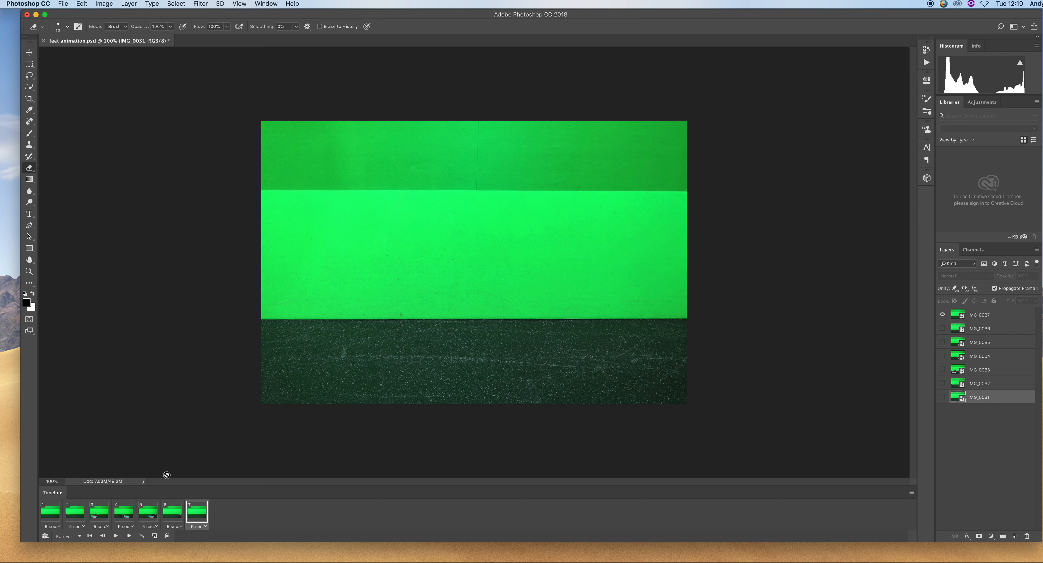
Set the delay of all seven timeline frames to 0.2 seconds
{"action": "left_click", "coordinate": [60, 527]}
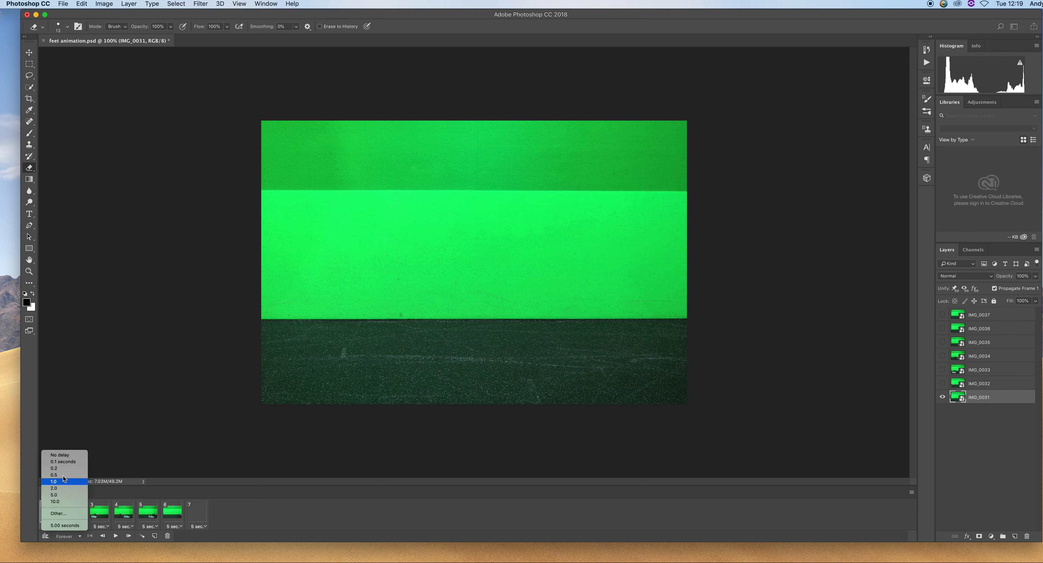
{"action": "left_click", "coordinate": [65, 469]}
{"action": "left_click", "coordinate": [74, 511]}
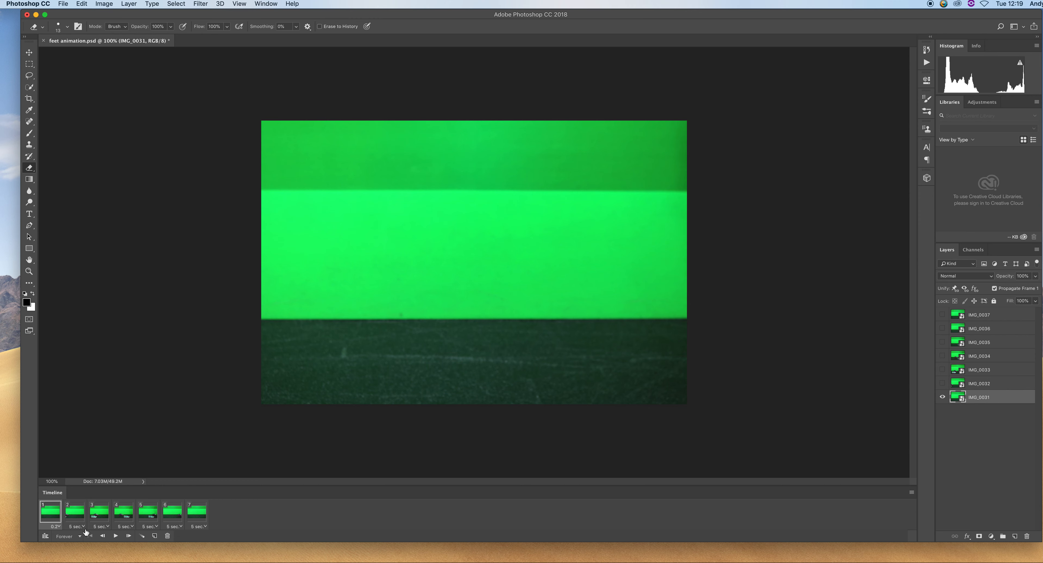
{"action": "left_click", "coordinate": [84, 528]}
{"action": "left_click", "coordinate": [95, 469]}
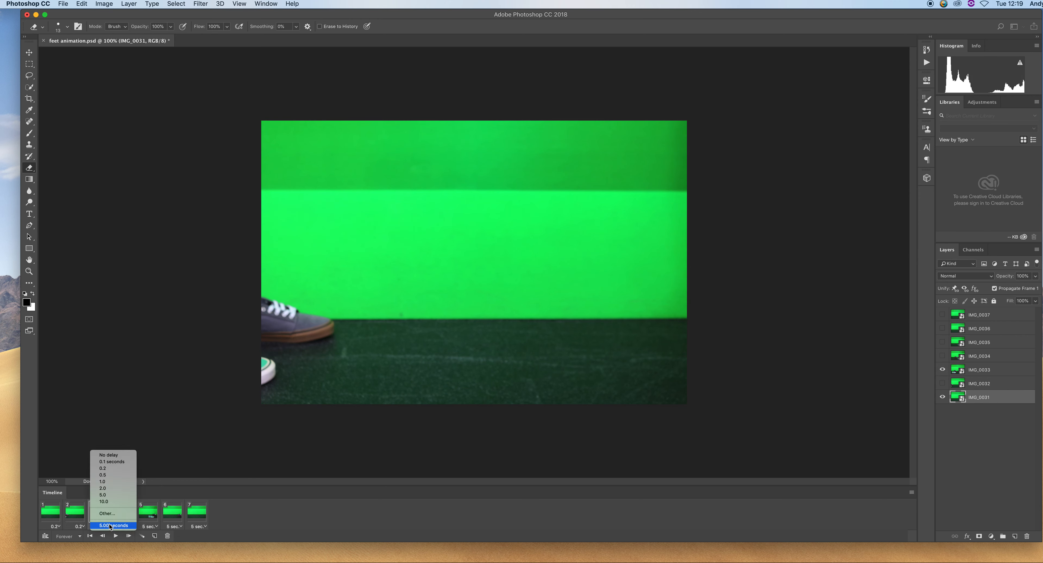
{"action": "left_click", "coordinate": [106, 468]}
{"action": "left_click", "coordinate": [133, 527]}
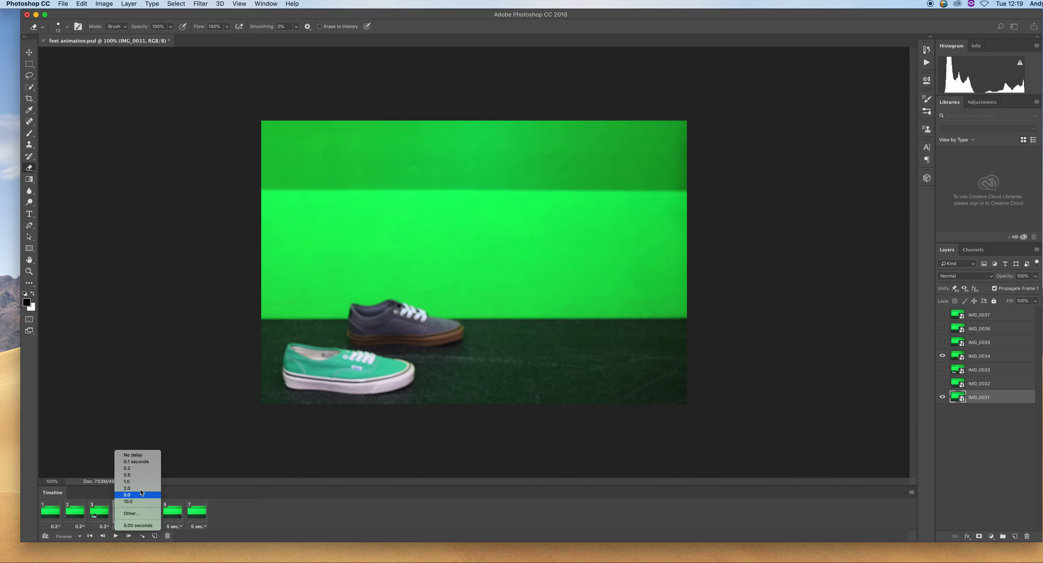
{"action": "left_click", "coordinate": [132, 468]}
{"action": "left_click", "coordinate": [157, 527]}
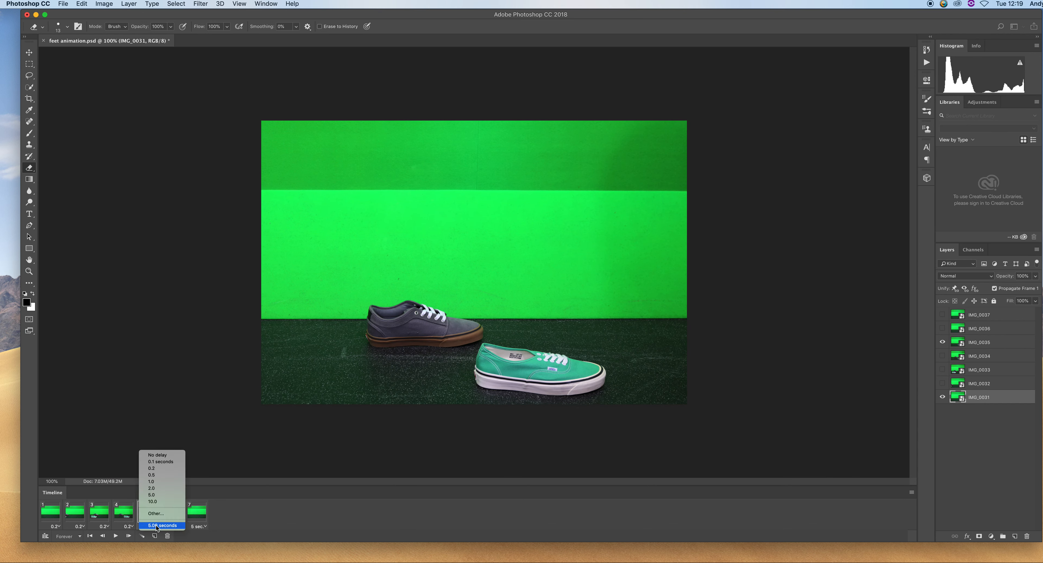
{"action": "left_click", "coordinate": [155, 468]}
{"action": "left_click", "coordinate": [180, 526]}
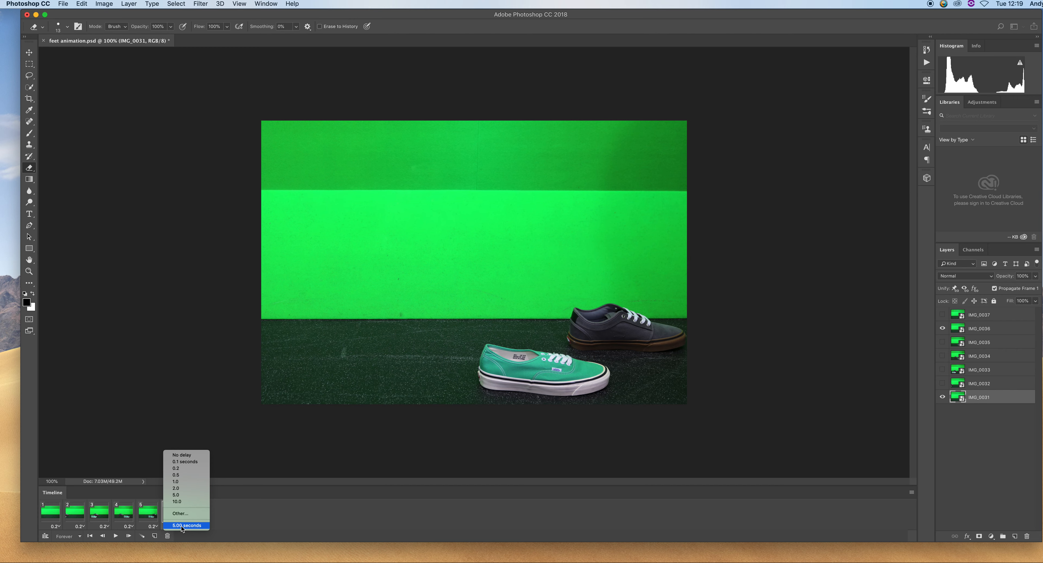
{"action": "left_click", "coordinate": [184, 477]}
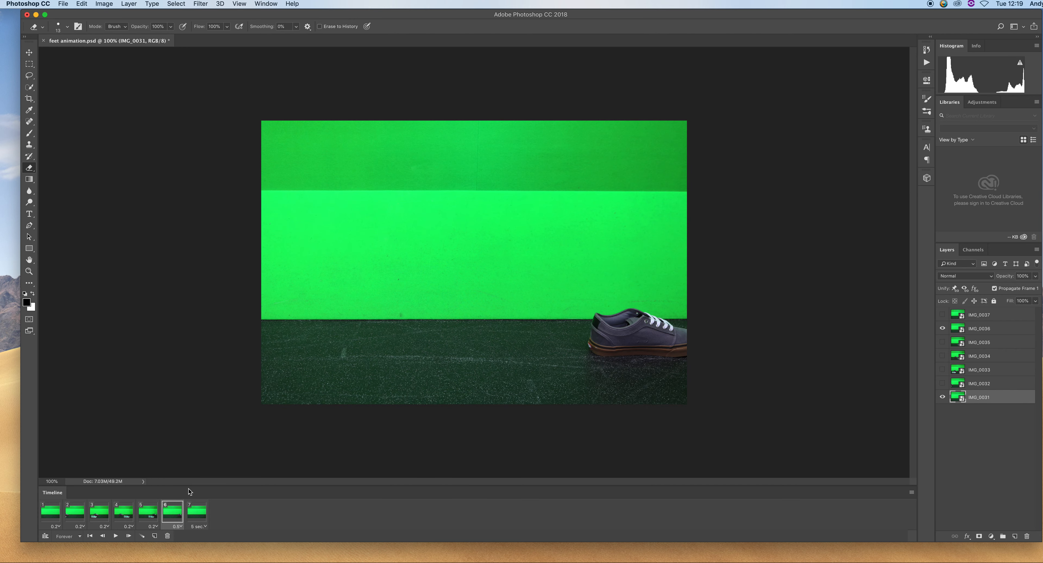
{"action": "left_click", "coordinate": [182, 527]}
{"action": "left_click", "coordinate": [187, 468]}
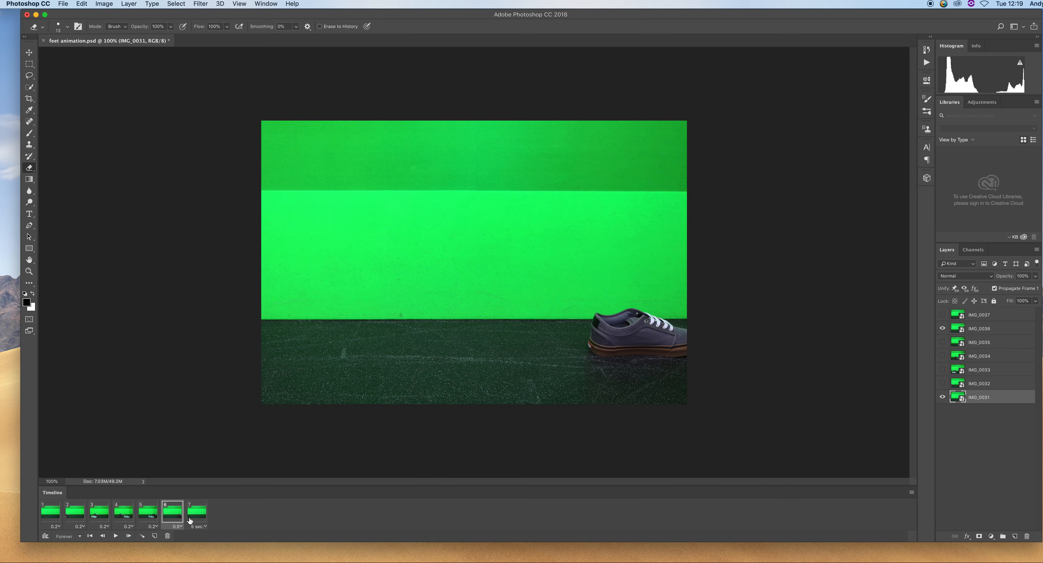
{"action": "left_click", "coordinate": [205, 527]}
{"action": "left_click", "coordinate": [205, 469]}
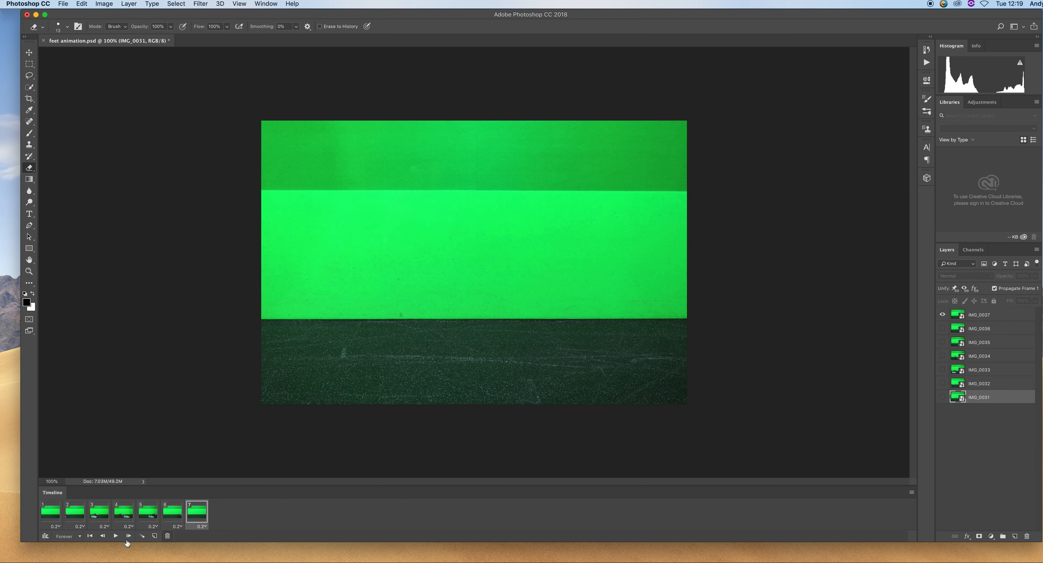
Play the animation and step through the timeline frames to preview the motion
{"action": "left_click", "coordinate": [115, 536]}
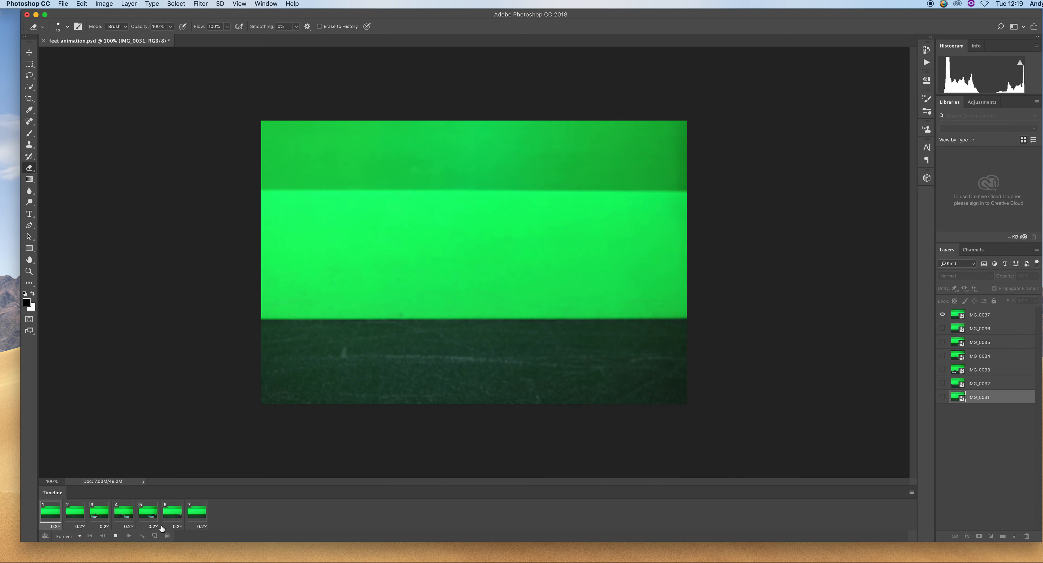
{"action": "left_click", "coordinate": [115, 536]}
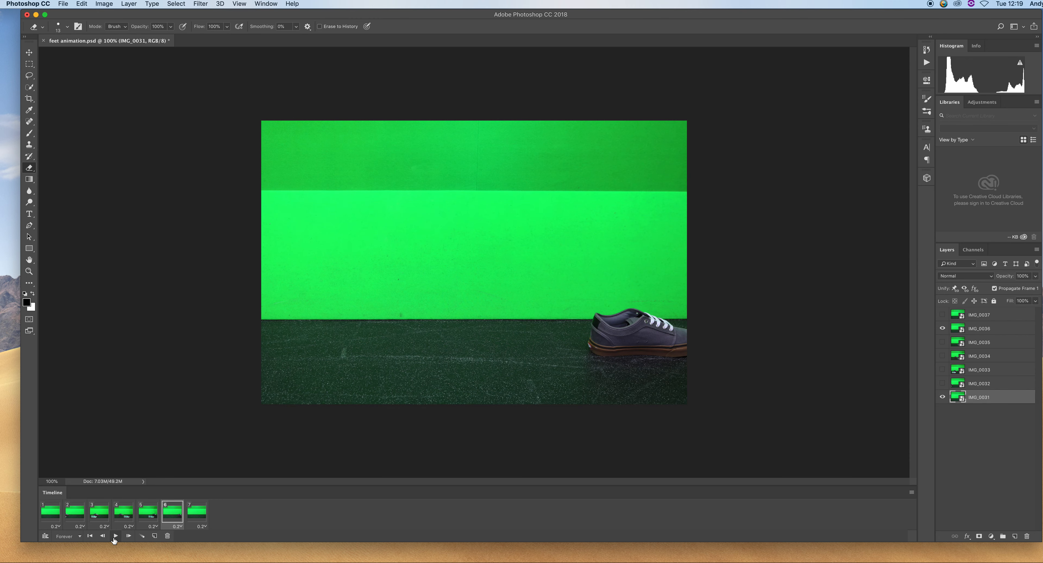
{"action": "left_click", "coordinate": [74, 513]}
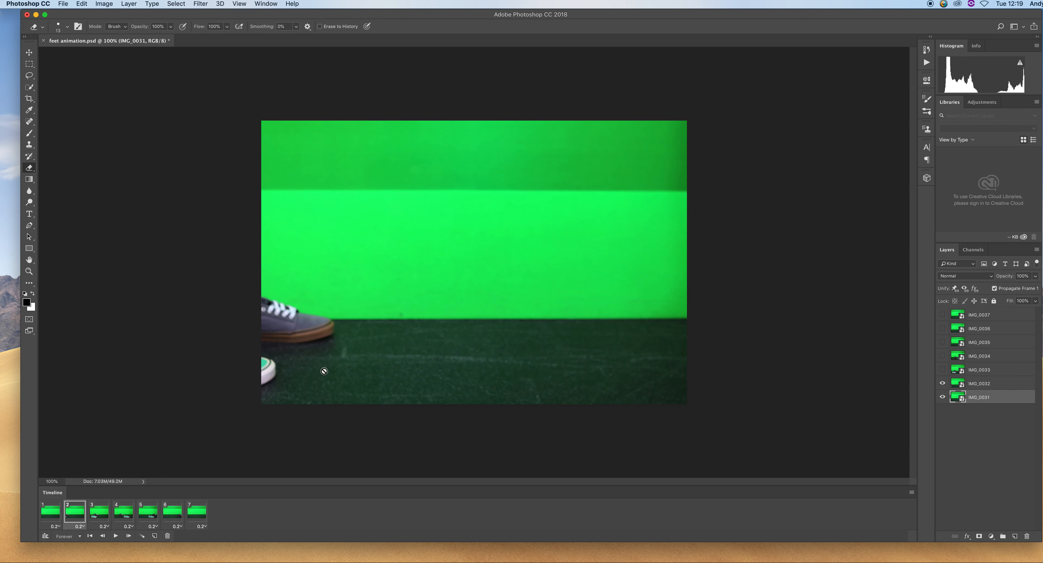
{"action": "left_click", "coordinate": [50, 514]}
{"action": "left_click", "coordinate": [94, 514]}
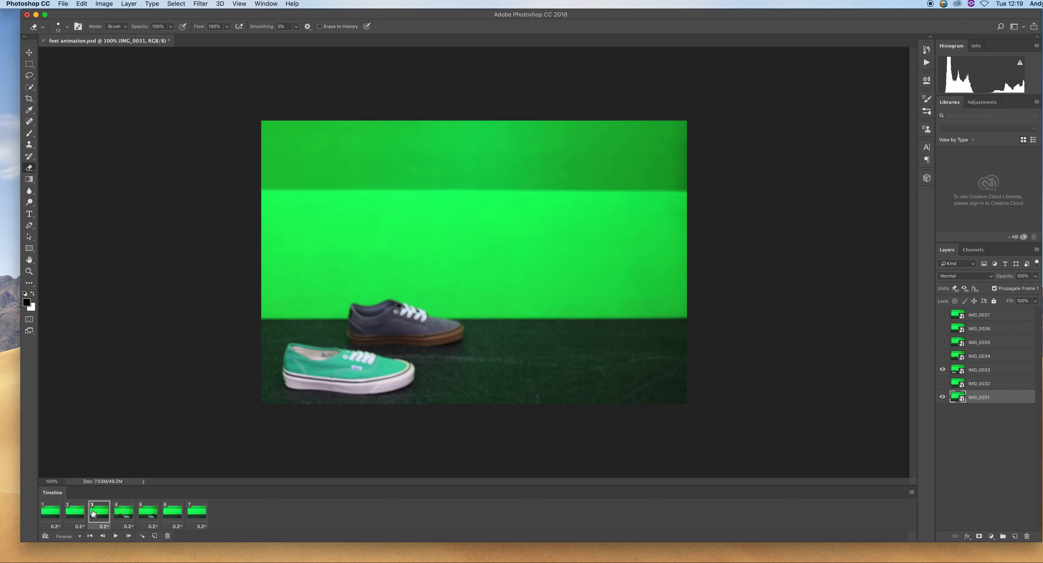
{"action": "left_click", "coordinate": [117, 518]}
{"action": "left_click", "coordinate": [151, 517]}
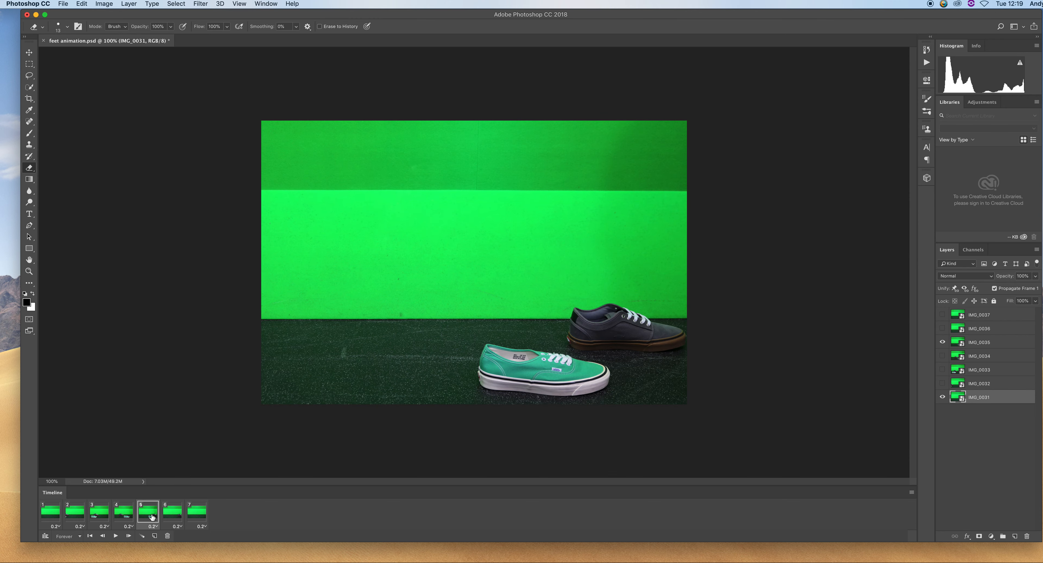
{"action": "left_click", "coordinate": [127, 520]}
{"action": "left_click", "coordinate": [152, 514]}
{"action": "left_click", "coordinate": [115, 536]}
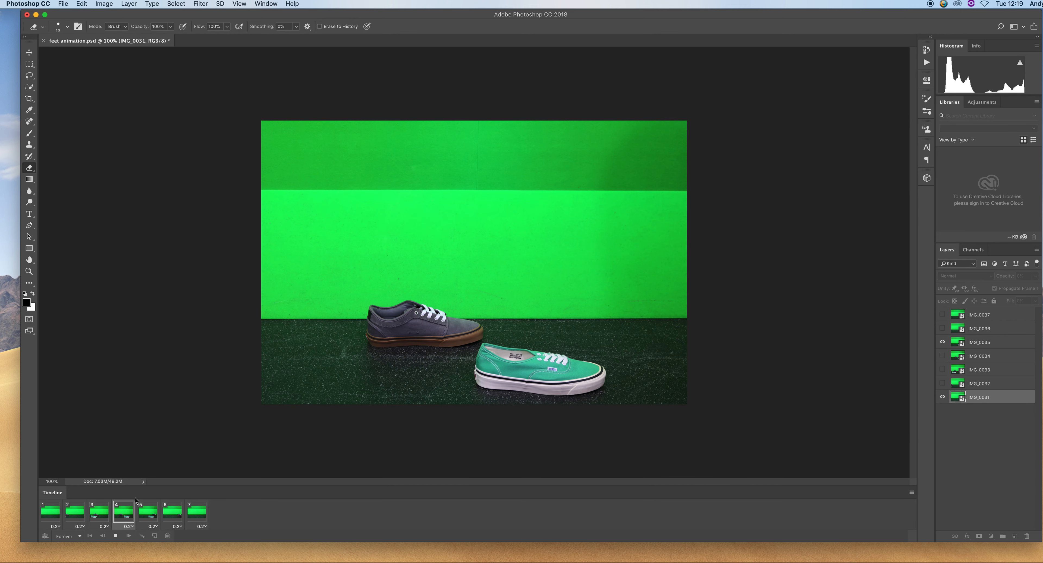
{"action": "left_click", "coordinate": [116, 536]}
Delete the first timeline frame and play the animation again to preview it
{"action": "left_click", "coordinate": [49, 513]}
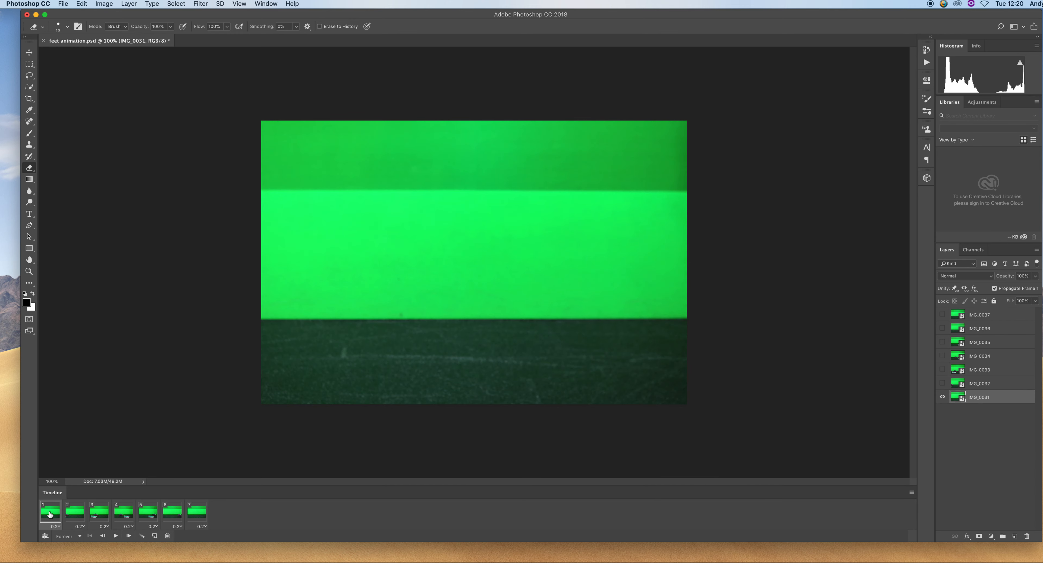
{"action": "left_click", "coordinate": [167, 536]}
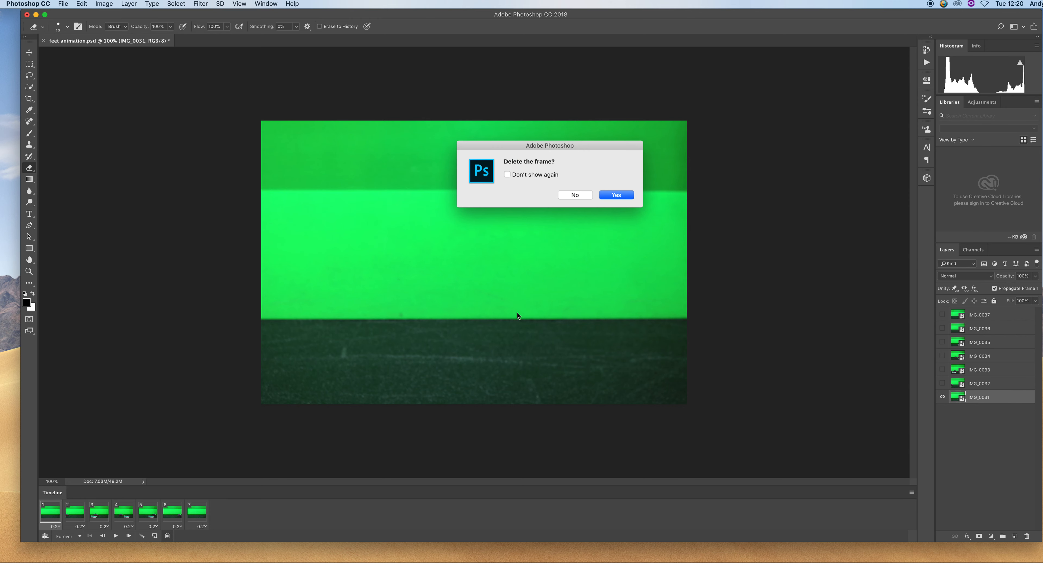
{"action": "left_click", "coordinate": [617, 194]}
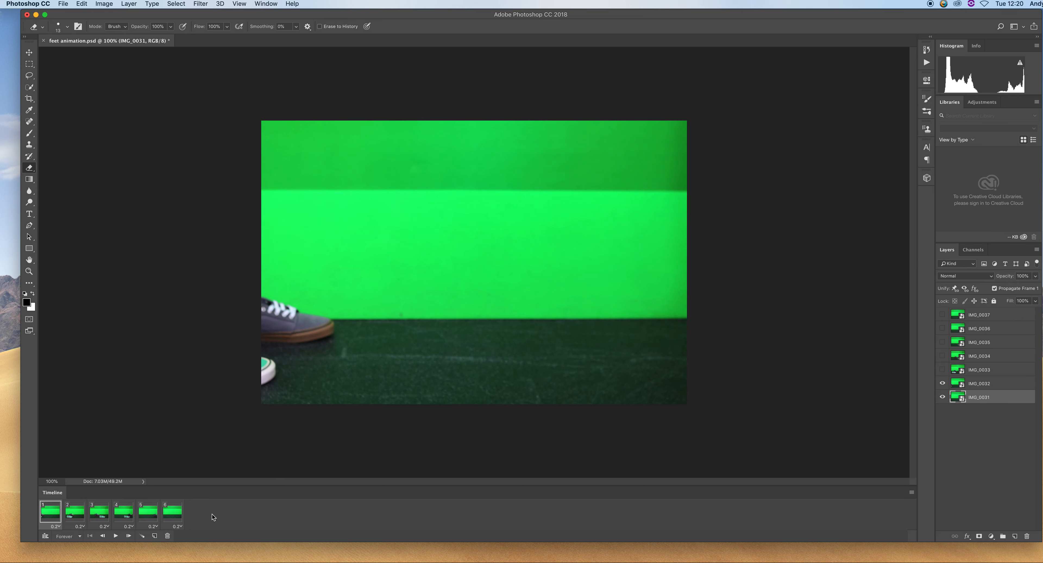
{"action": "left_click", "coordinate": [116, 536]}
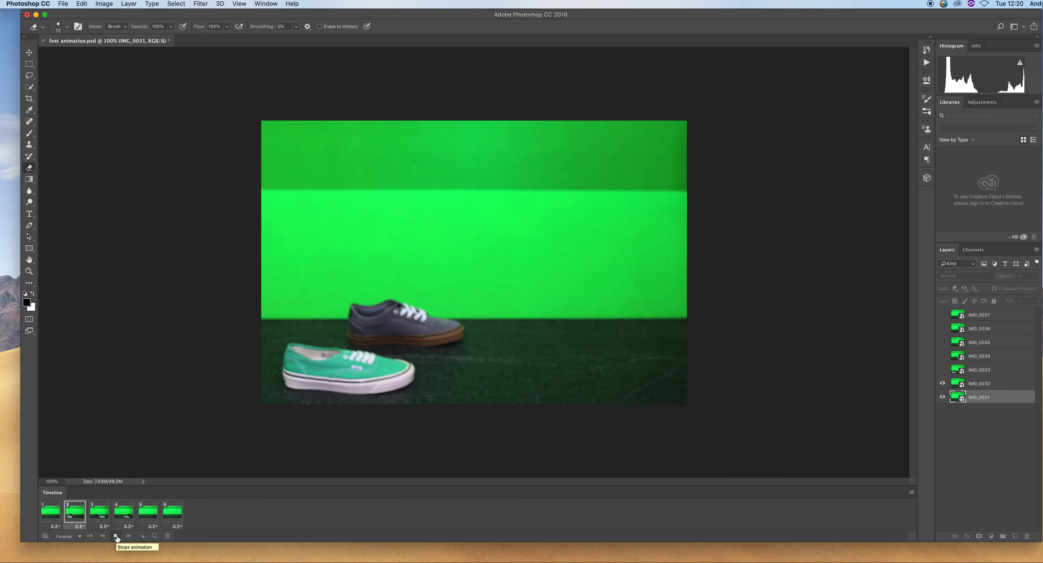
{"action": "left_click", "coordinate": [116, 536]}
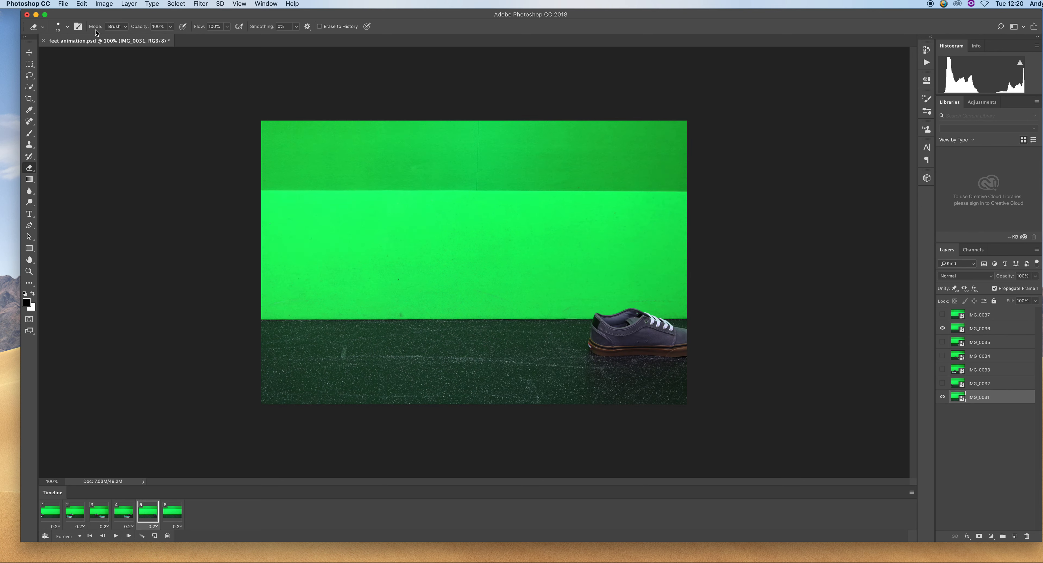
Render the animation as an H.264 video named feet animation.mp4
{"action": "left_click", "coordinate": [62, 4]}
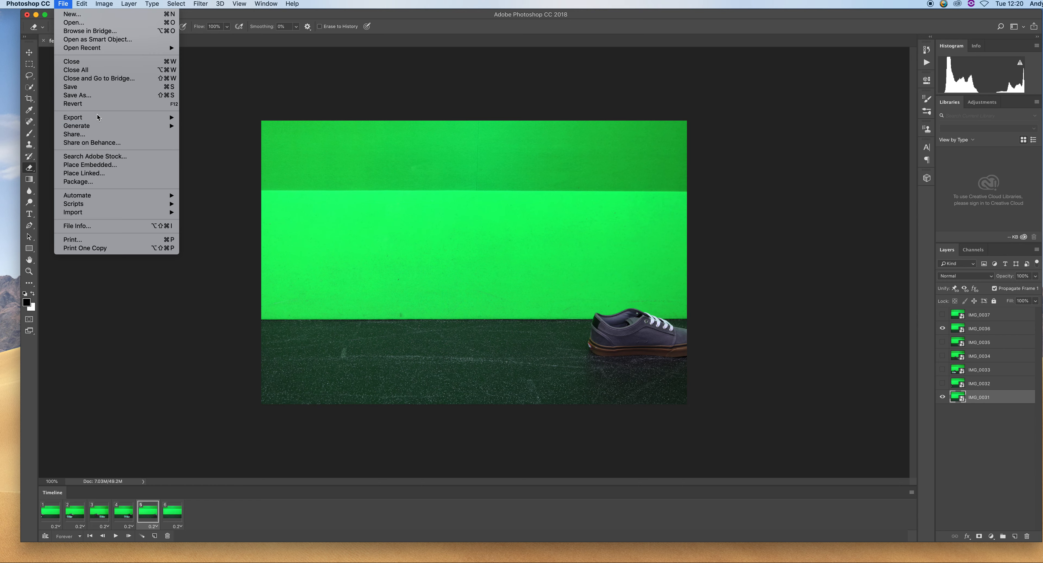
{"action": "mouse_move", "coordinate": [100, 119]}
{"action": "left_click", "coordinate": [227, 242]}
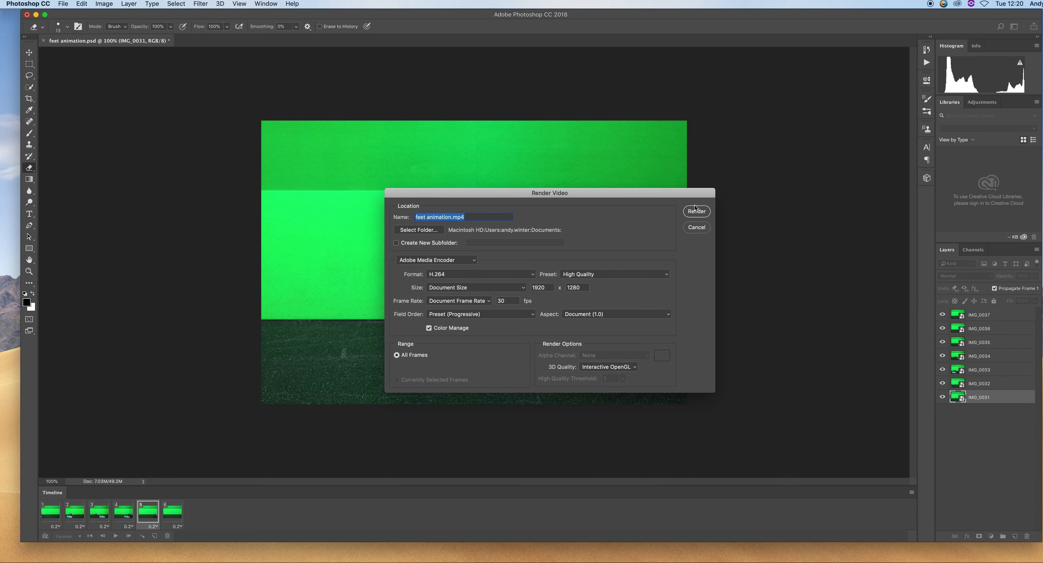
{"action": "left_click", "coordinate": [696, 212]}
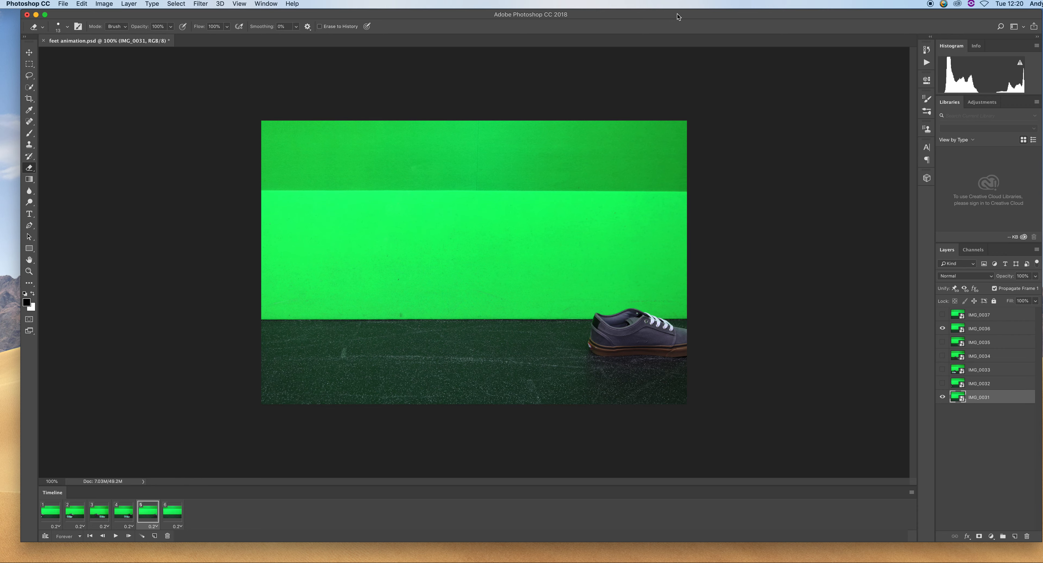
Open the rendered feet animation.mp4 from the Documents folder to watch it
{"action": "left_click_drag", "start_coordinate": [664, 19], "coordinate": [658, 167]}
{"action": "left_click", "coordinate": [278, 122]}
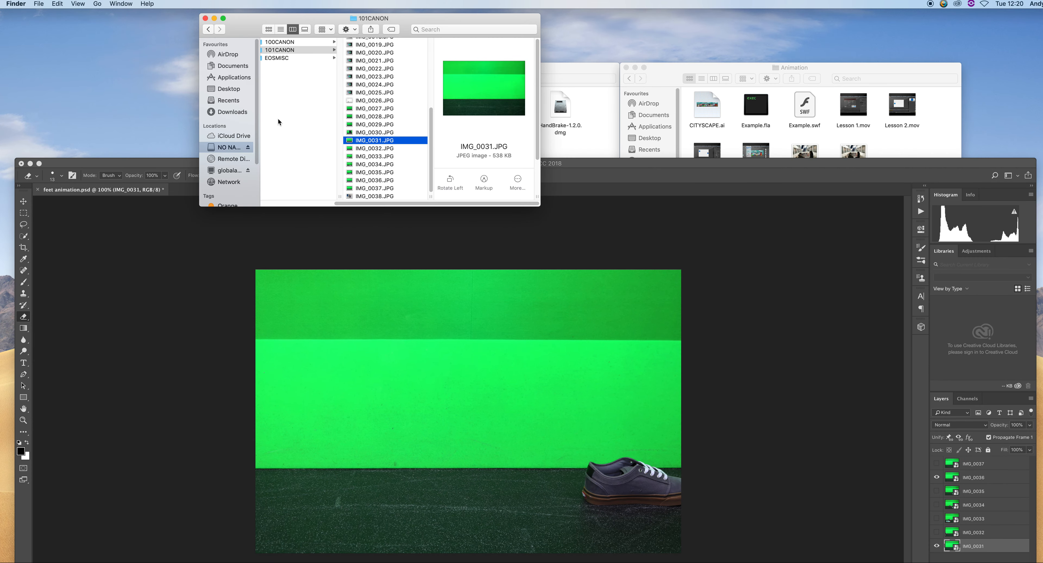
{"action": "left_click", "coordinate": [232, 66]}
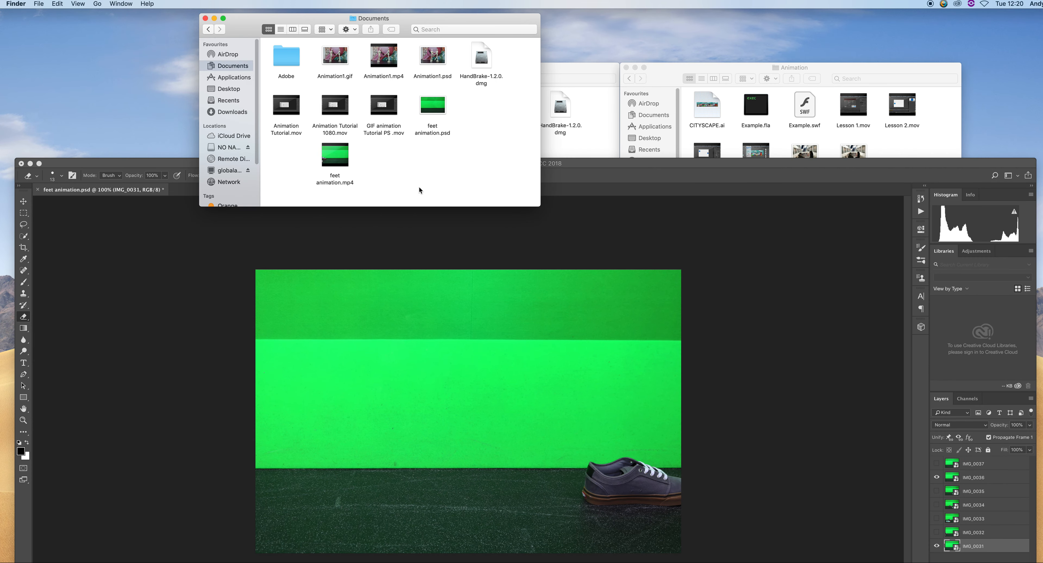
{"action": "double_click", "coordinate": [335, 155]}
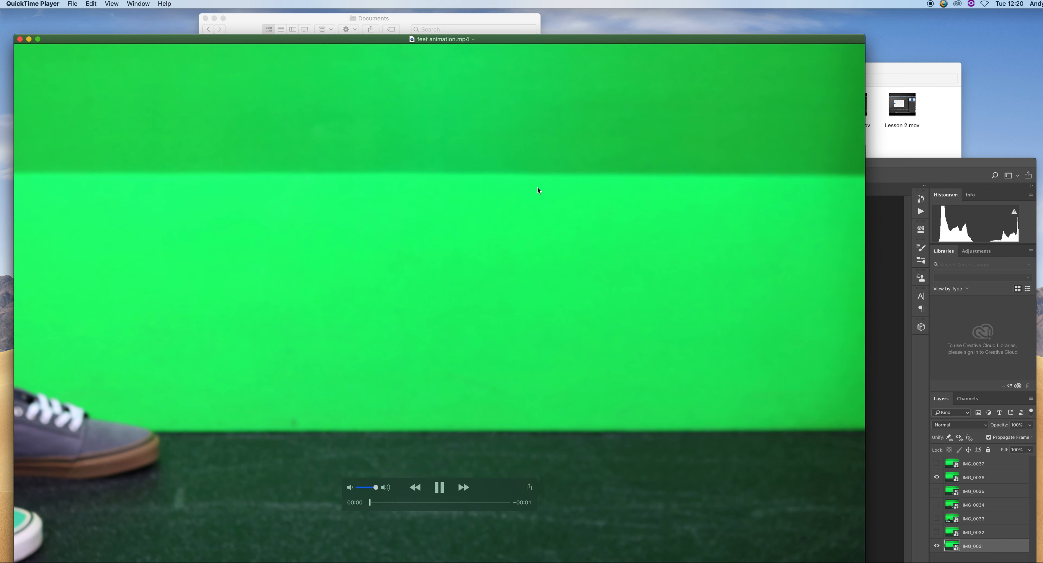
Close the video playback window
{"action": "key", "text": "super+q"}
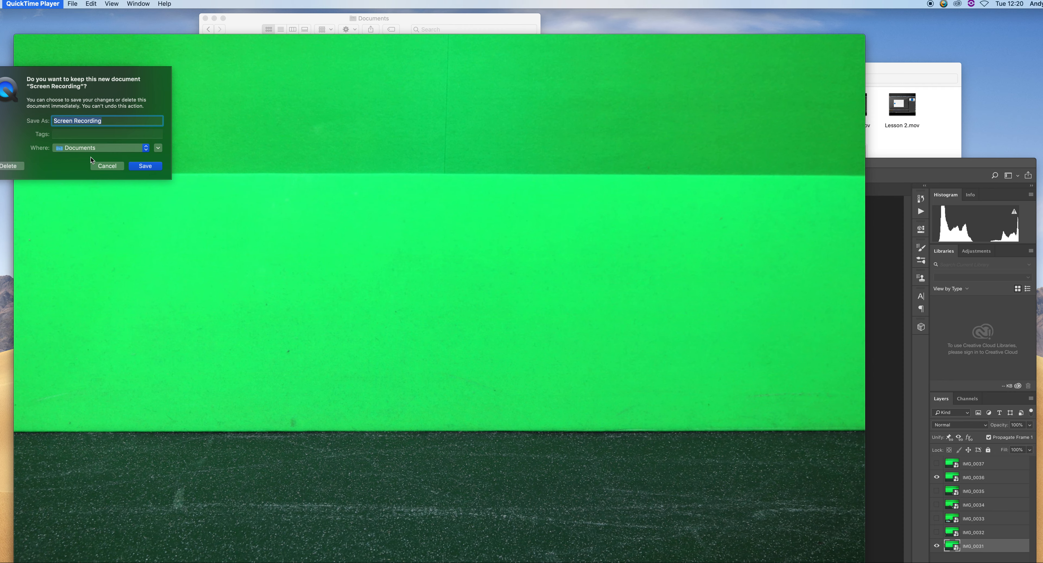
{"action": "left_click", "coordinate": [105, 168]}
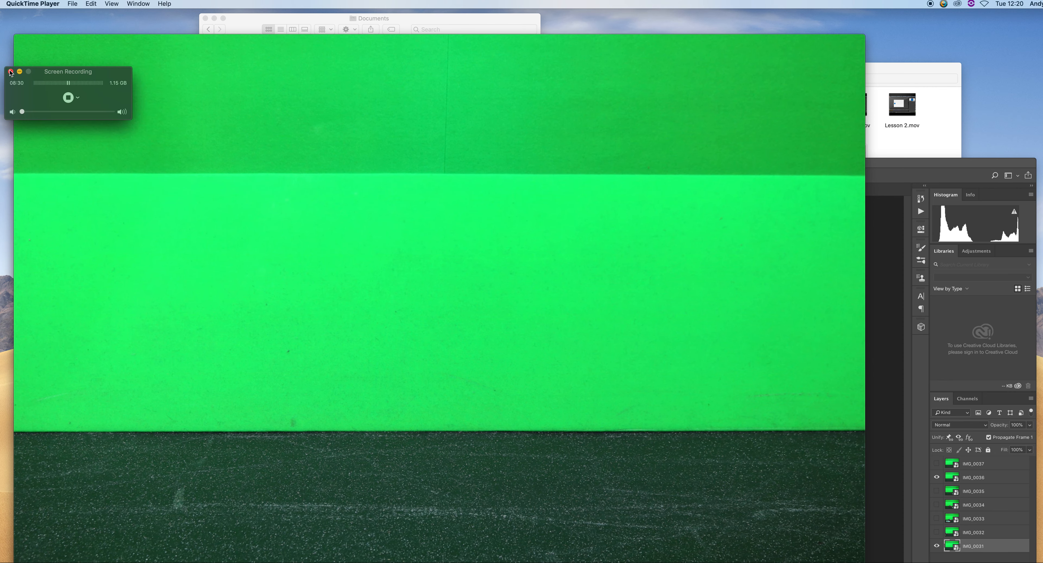
{"action": "left_click", "coordinate": [39, 55]}
{"action": "left_click", "coordinate": [20, 40]}
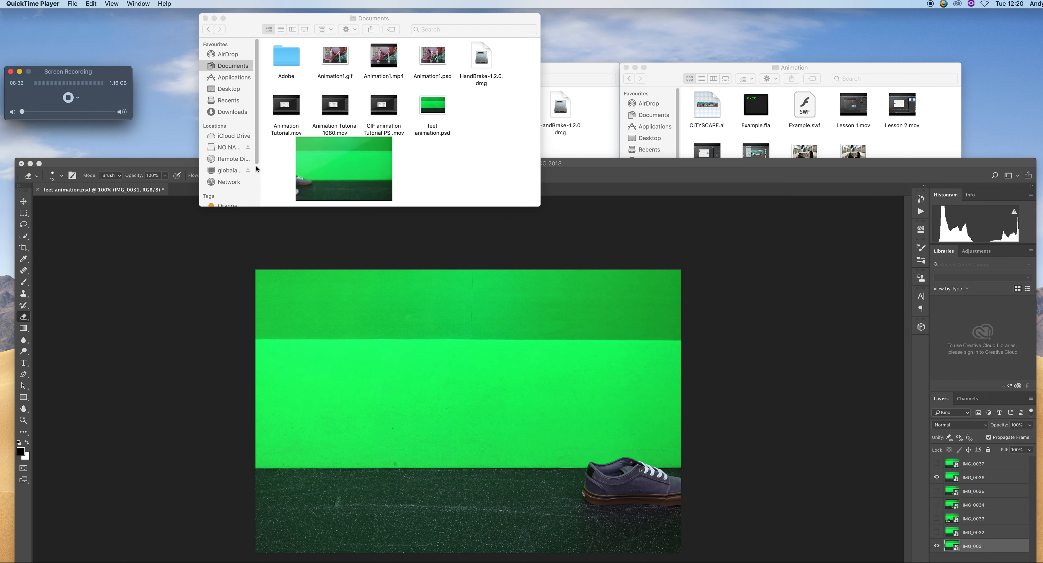
Switch back to Photoshop and quit it, saving changes to feet animation.psd
{"action": "left_click", "coordinate": [261, 332]}
{"action": "double_click", "coordinate": [248, 167]}
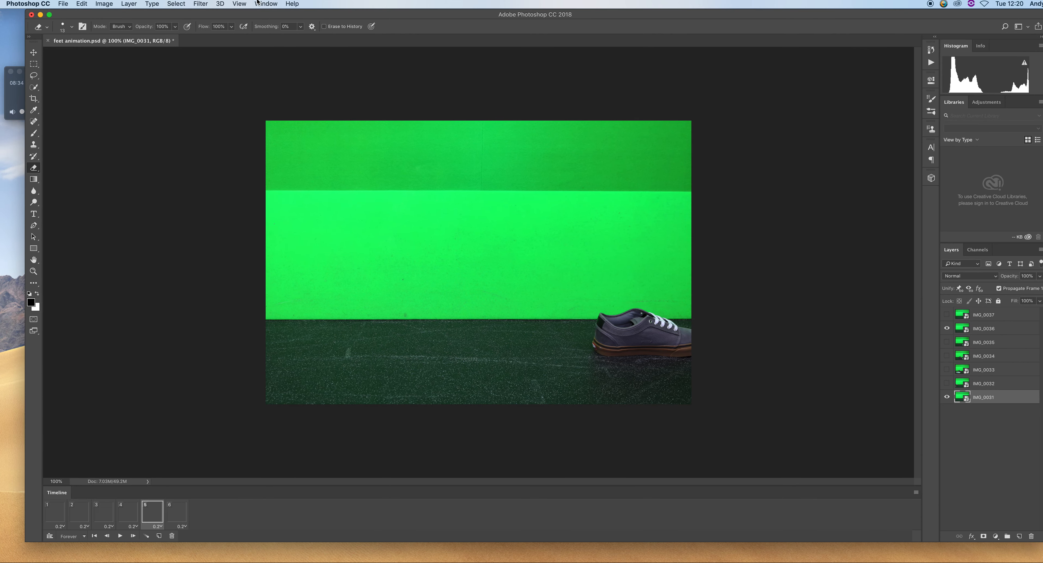
{"action": "key", "text": "super+q"}
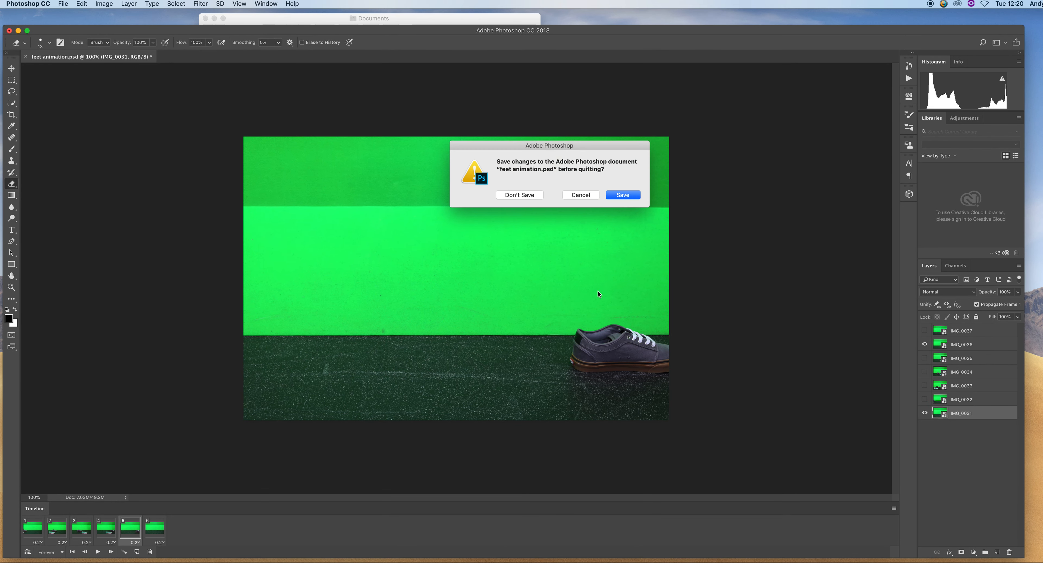
{"action": "left_click", "coordinate": [632, 194]}
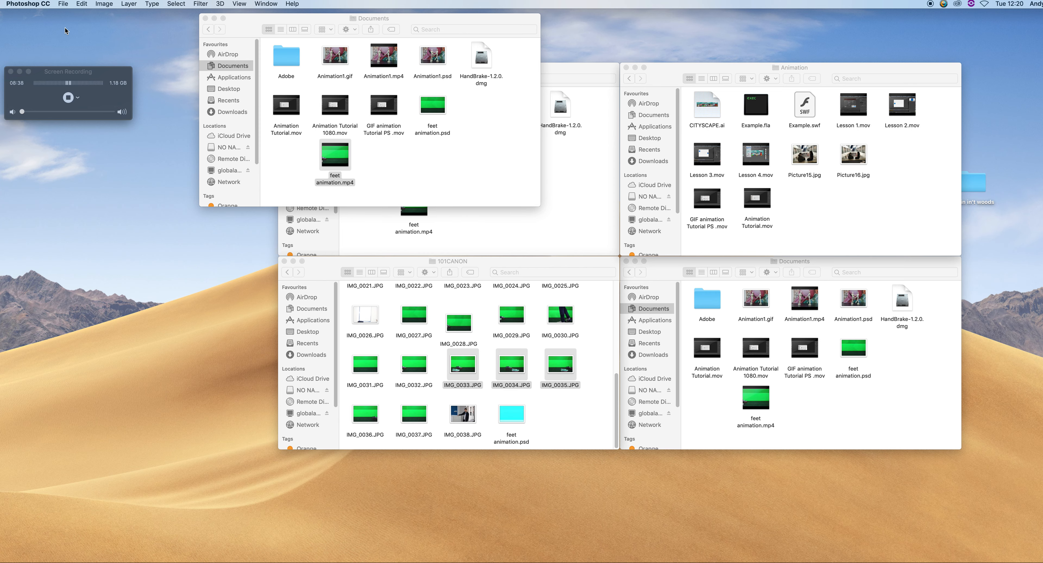
Open feet animation.mp4 in Adobe Premiere Pro CC 2018 from all applications, allowing it microphone access
{"action": "left_click", "coordinate": [466, 172]}
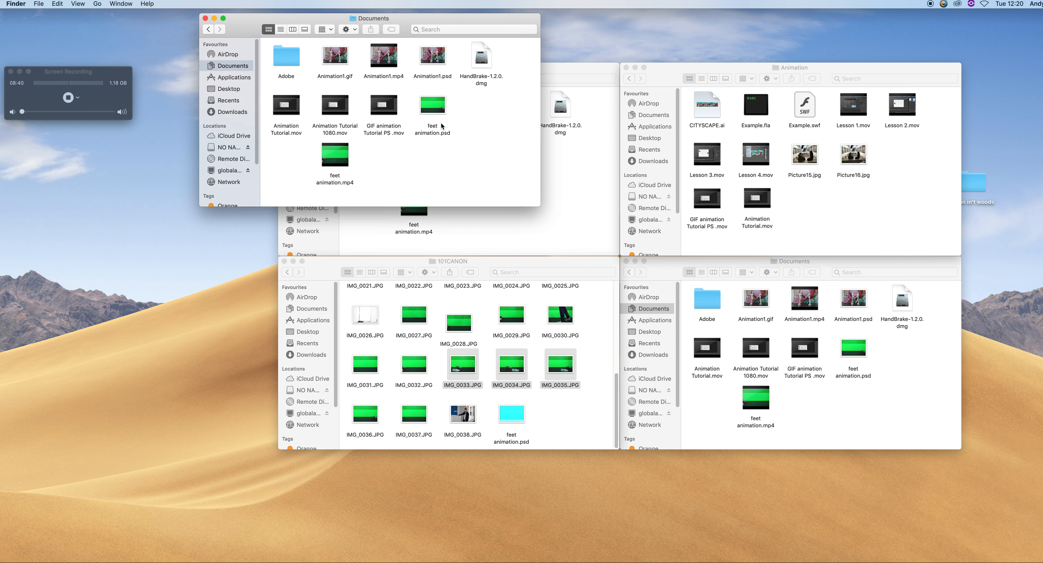
{"action": "left_click", "coordinate": [441, 108]}
{"action": "left_click", "coordinate": [415, 164]}
{"action": "right_click", "coordinate": [344, 165]}
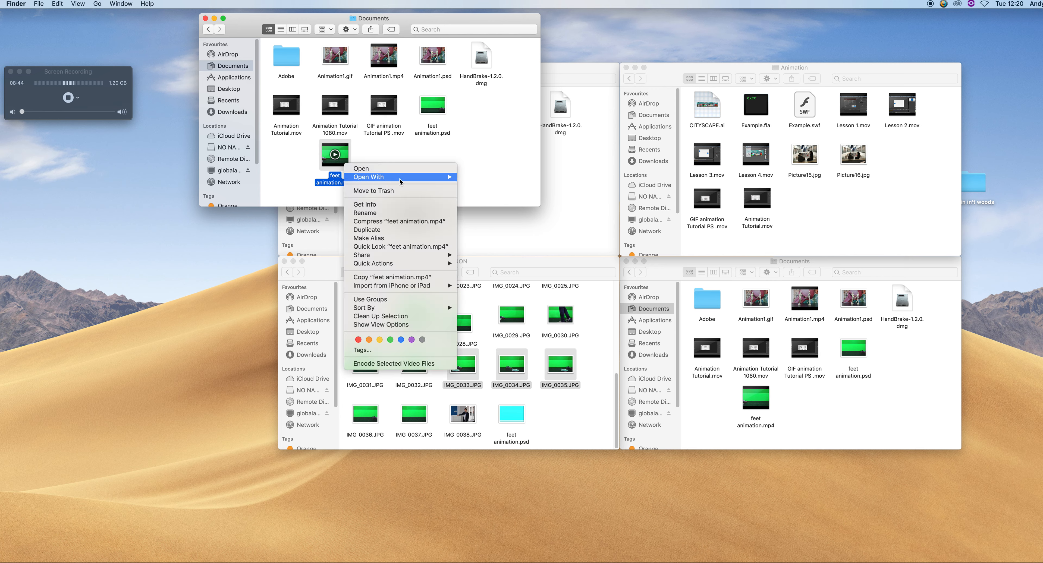
{"action": "mouse_move", "coordinate": [423, 176]}
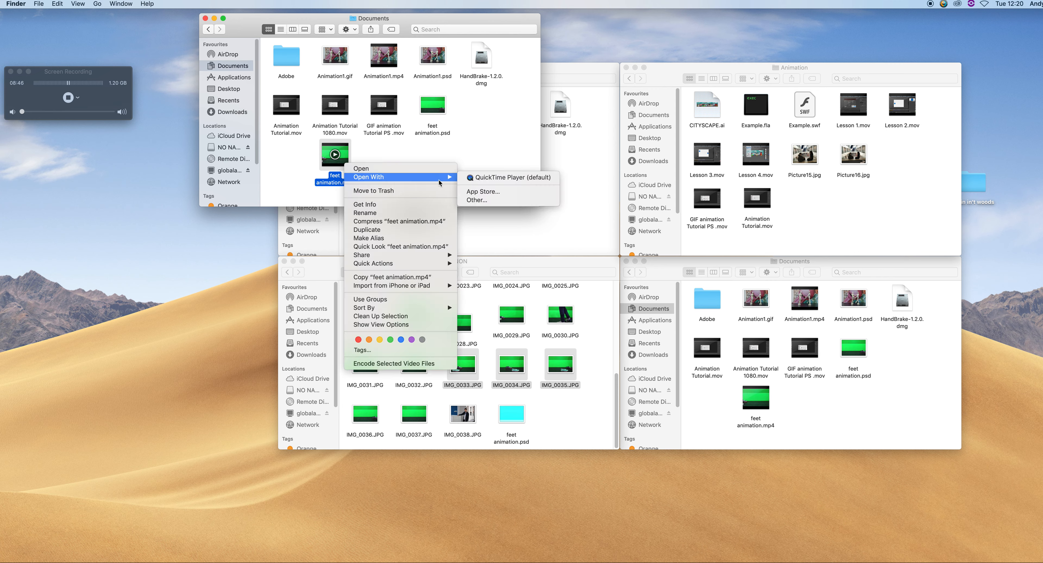
{"action": "left_click", "coordinate": [476, 201]}
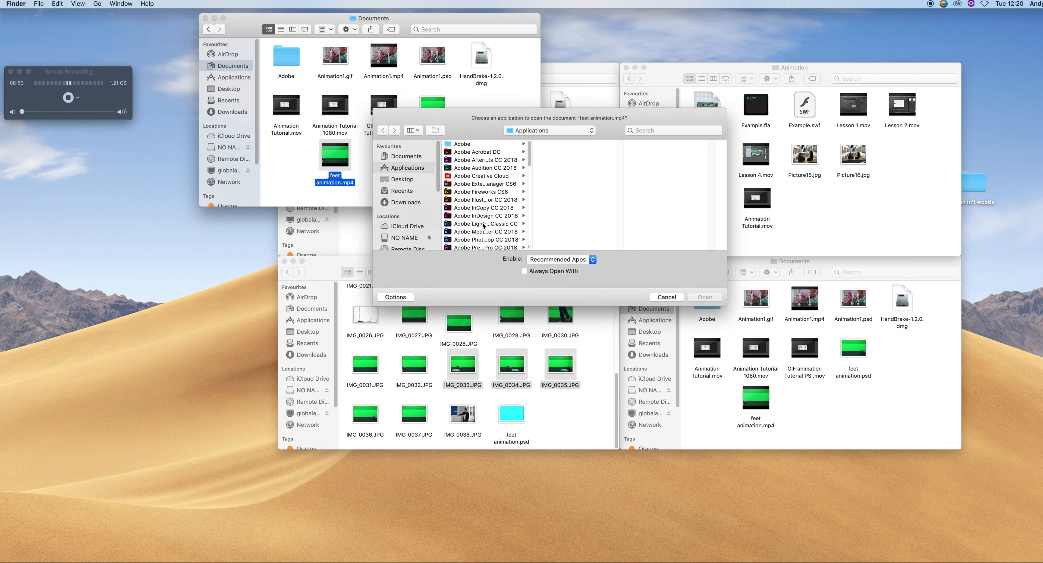
{"action": "left_click", "coordinate": [483, 247]}
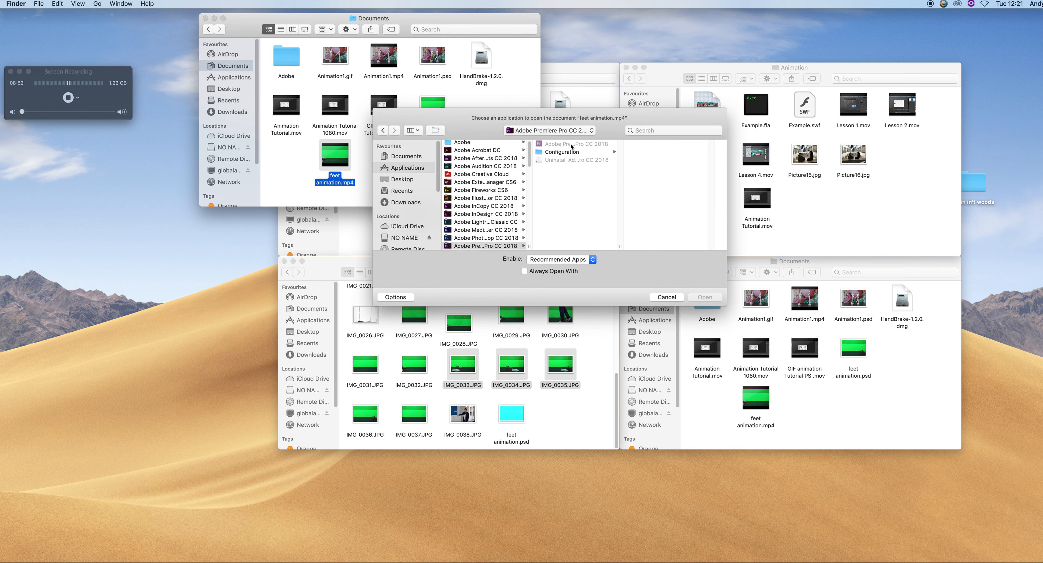
{"action": "left_click", "coordinate": [585, 259]}
{"action": "left_click", "coordinate": [574, 267]}
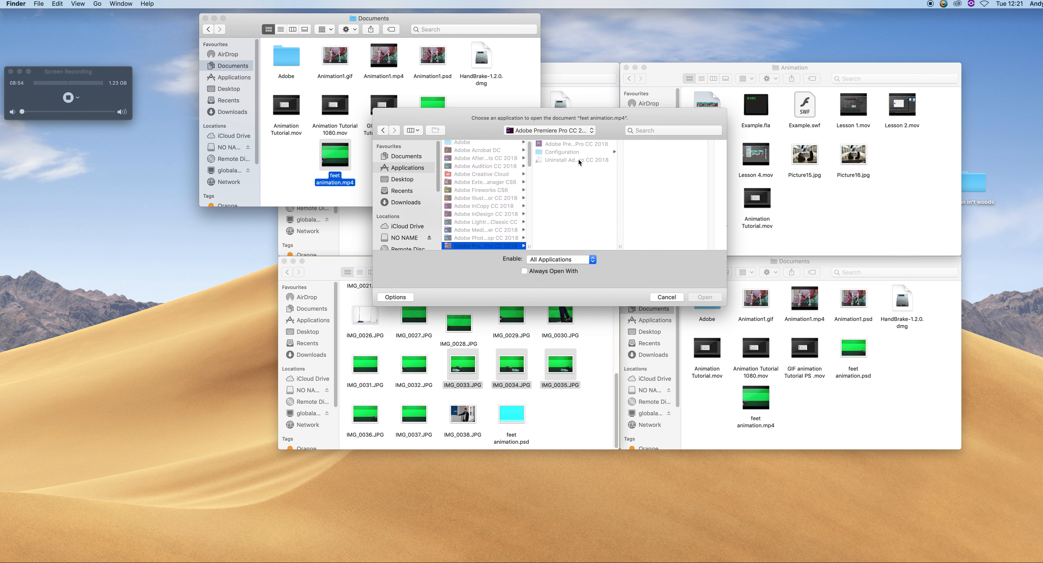
{"action": "left_click", "coordinate": [586, 144]}
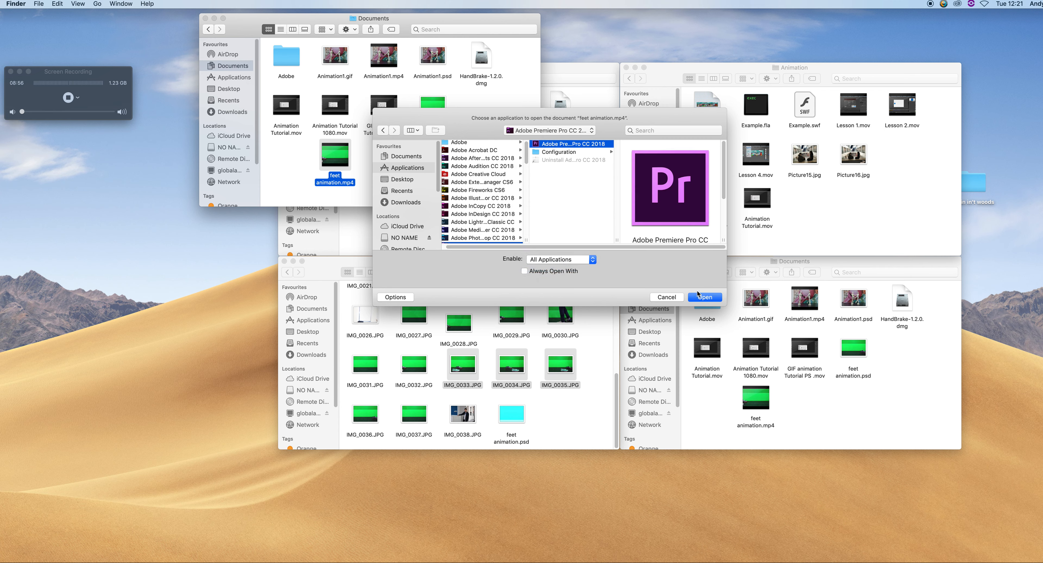
{"action": "left_click", "coordinate": [704, 298]}
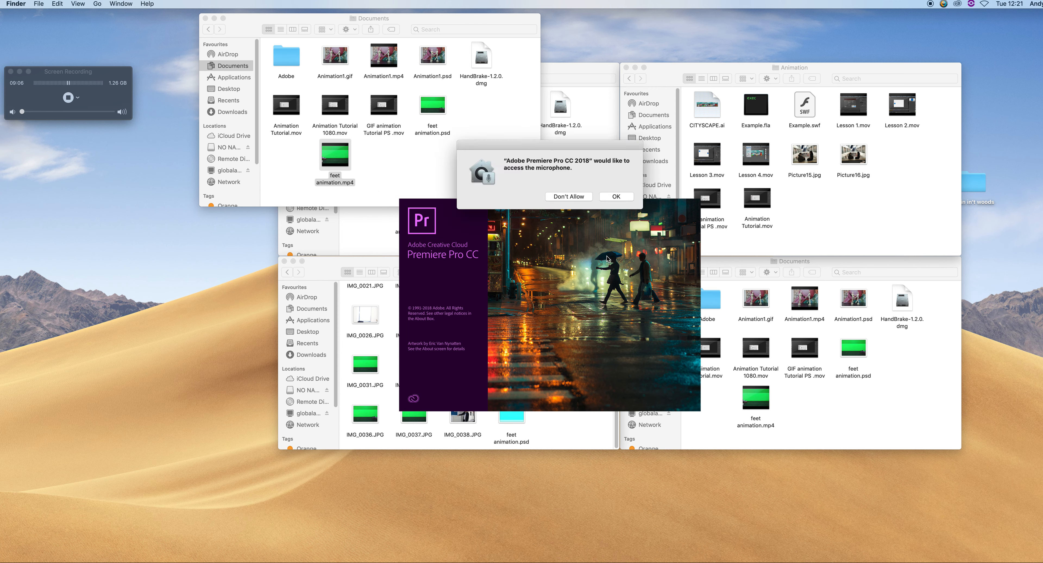
{"action": "left_click", "coordinate": [618, 197]}
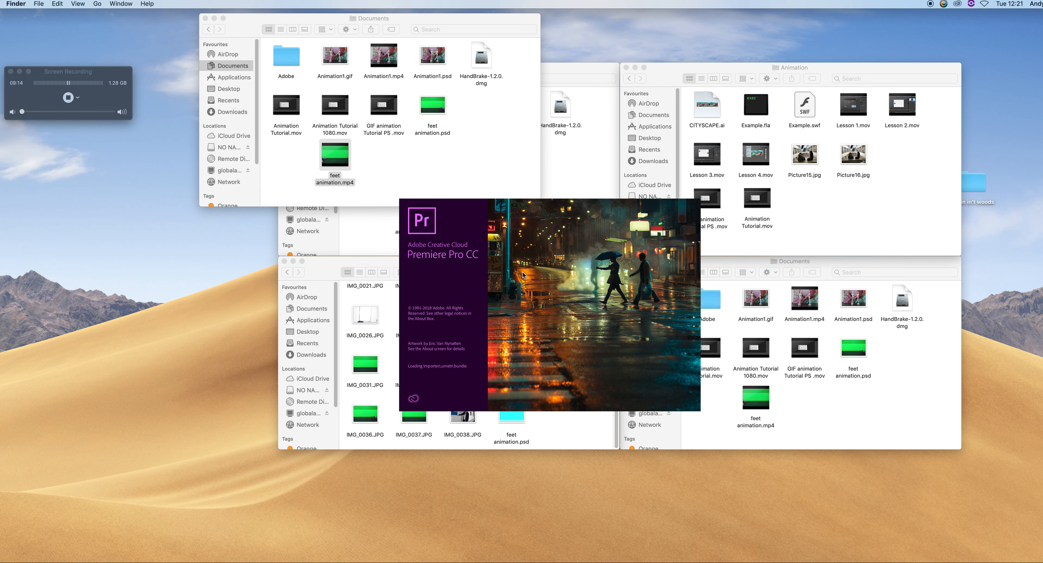
Switch to Safari and search the web for image of the london eye
{"action": "key", "text": "F4"}
{"action": "left_click", "coordinate": [214, 86]}
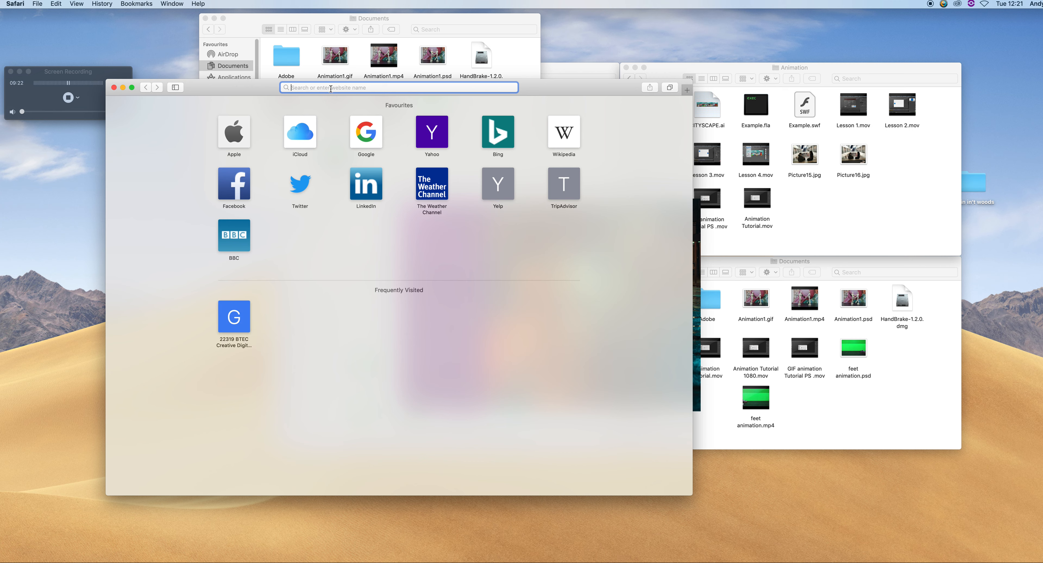
{"action": "type", "text": "image of"}
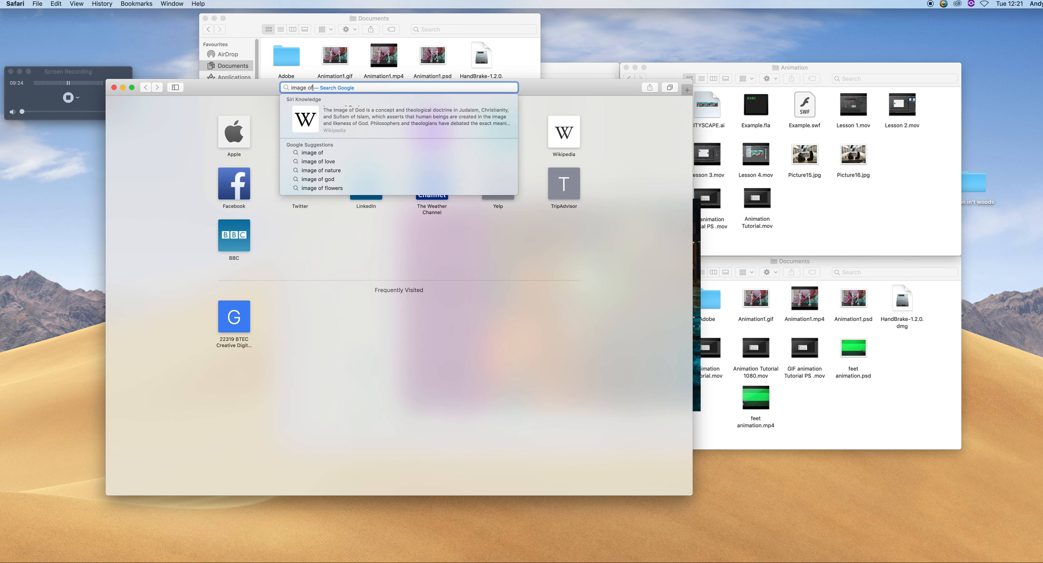
{"action": "type", "text": " the lo"}
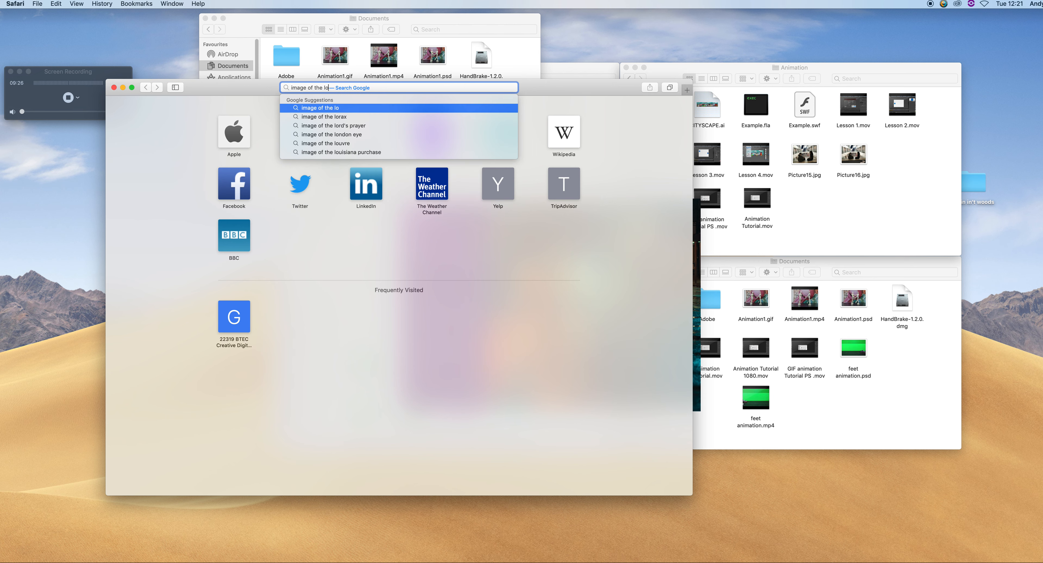
{"action": "type", "text": "ndon eye"}
{"action": "key", "text": "Return"}
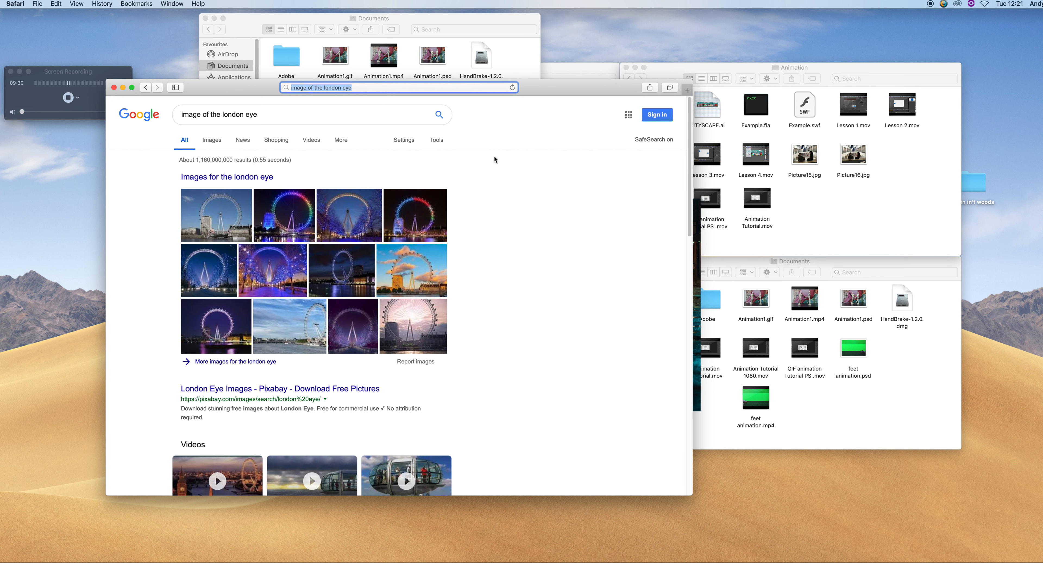
Show the image results and filter them to Large size
{"action": "left_click", "coordinate": [435, 141]}
{"action": "left_click", "coordinate": [404, 140]}
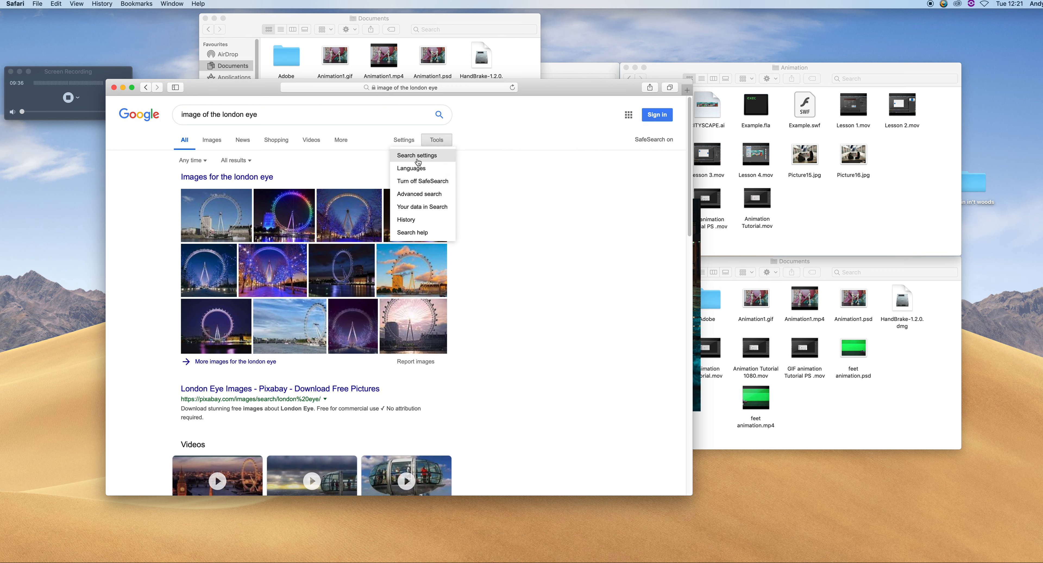
{"action": "left_click", "coordinate": [408, 144]}
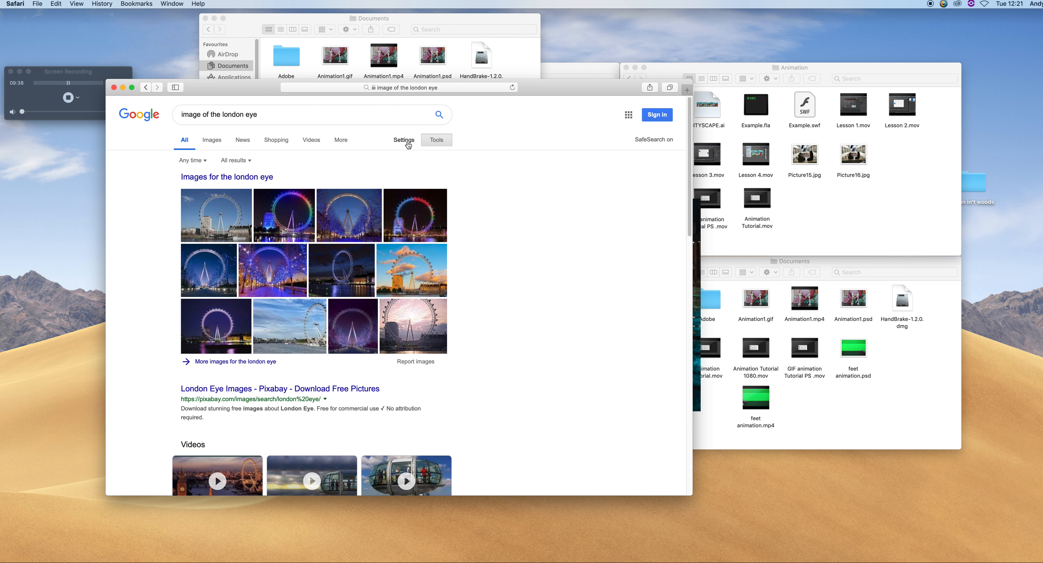
{"action": "left_click", "coordinate": [406, 143]}
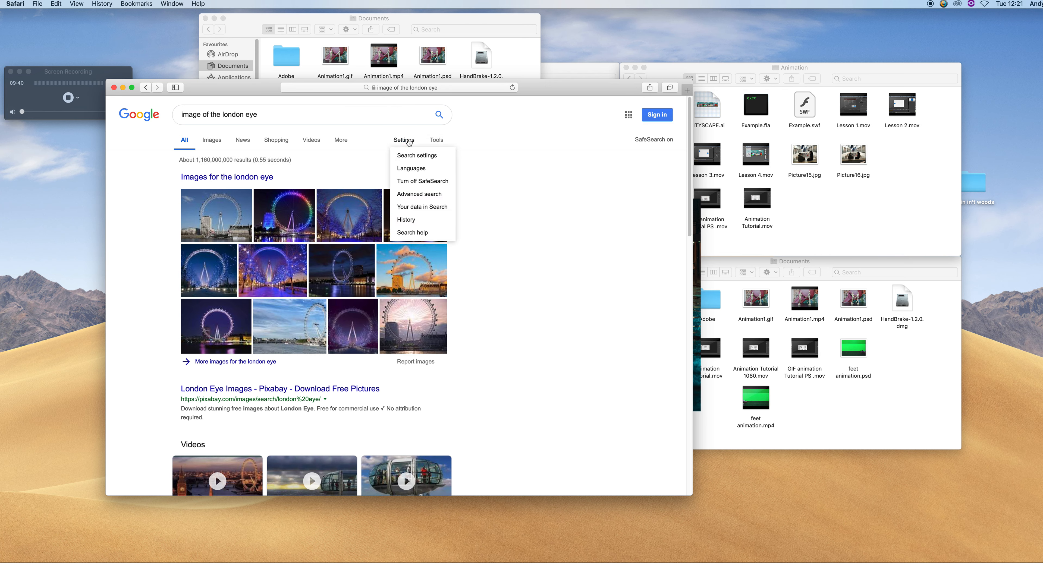
{"action": "left_click", "coordinate": [406, 144]}
{"action": "left_click", "coordinate": [407, 141]}
{"action": "left_click", "coordinate": [439, 142]}
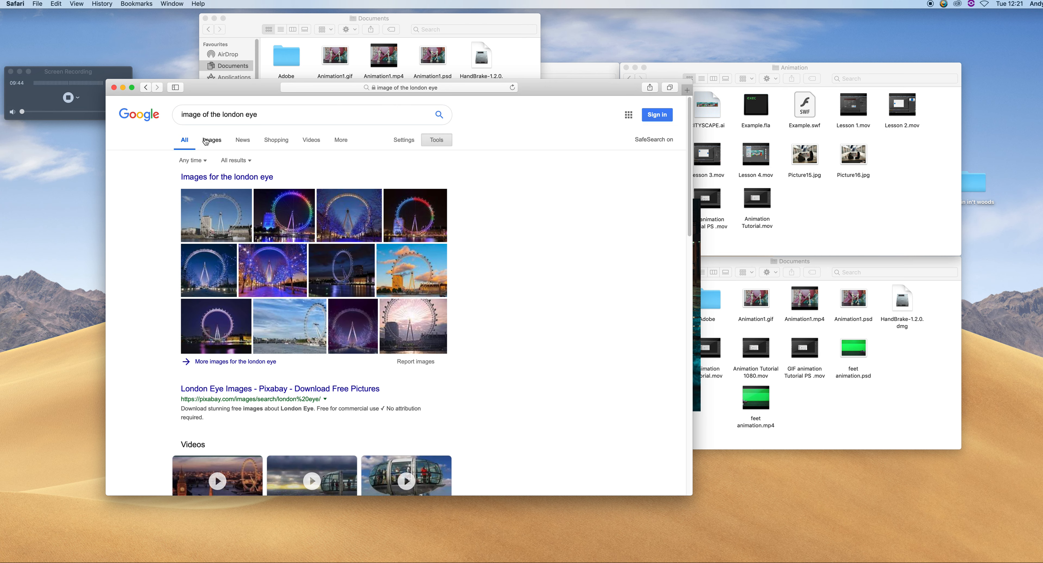
{"action": "left_click", "coordinate": [217, 141]}
{"action": "left_click", "coordinate": [438, 140]}
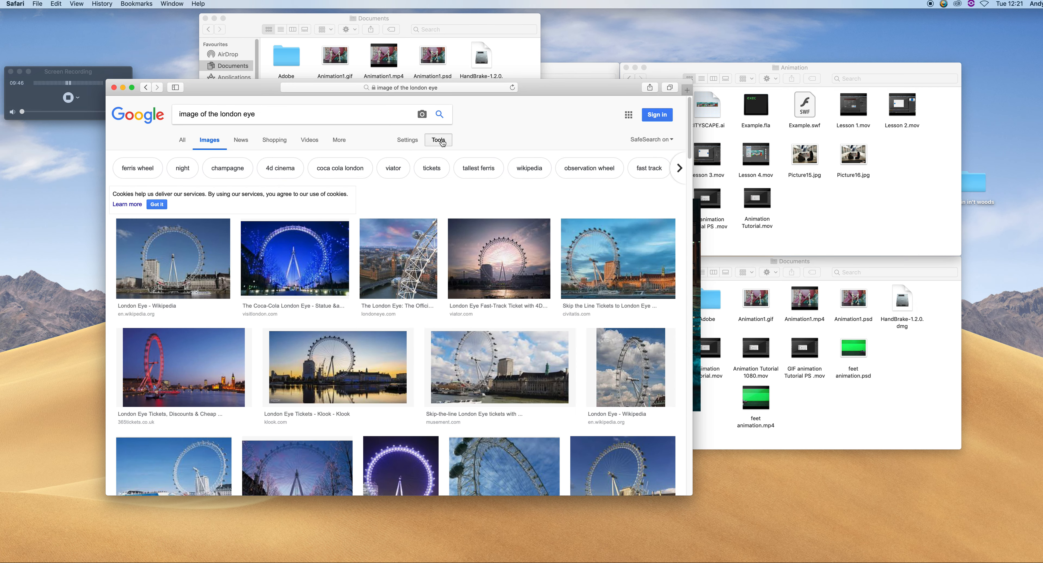
{"action": "left_click", "coordinate": [190, 156]}
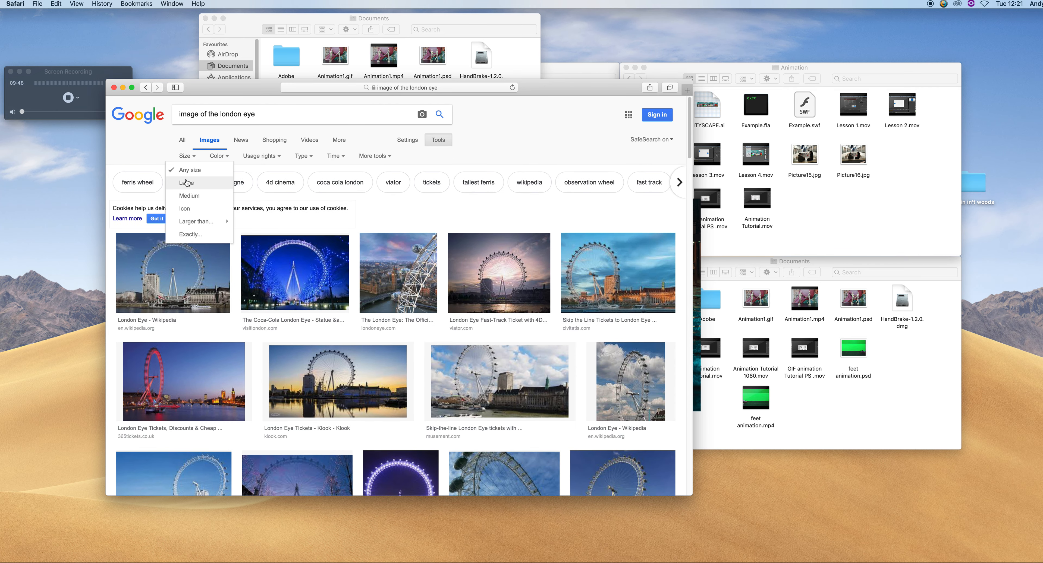
{"action": "left_click", "coordinate": [188, 181]}
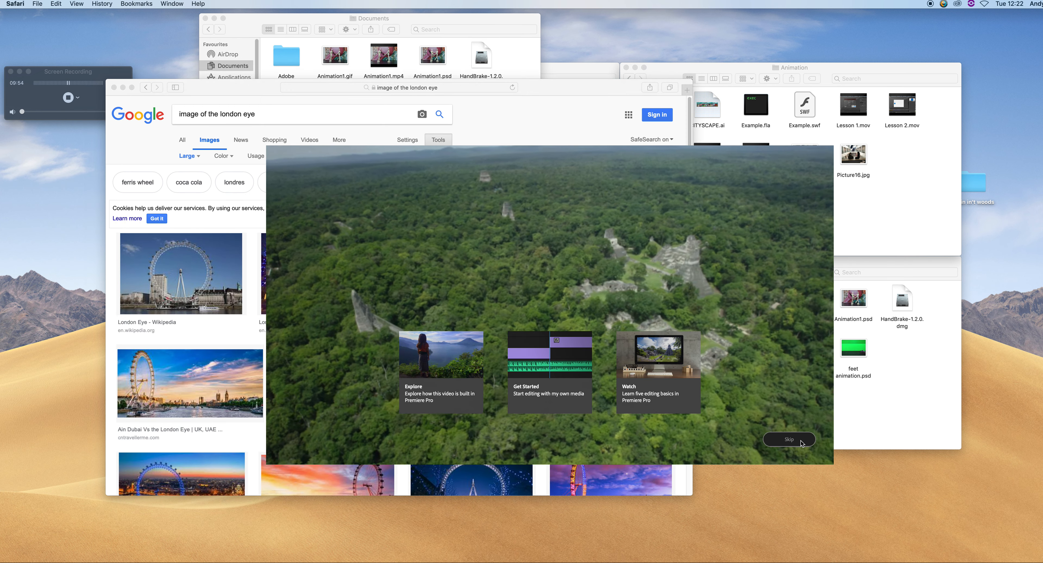
Skip the Premiere Pro welcome and create a new project named animation key in the Documents Adobe folder
{"action": "left_click", "coordinate": [782, 443]}
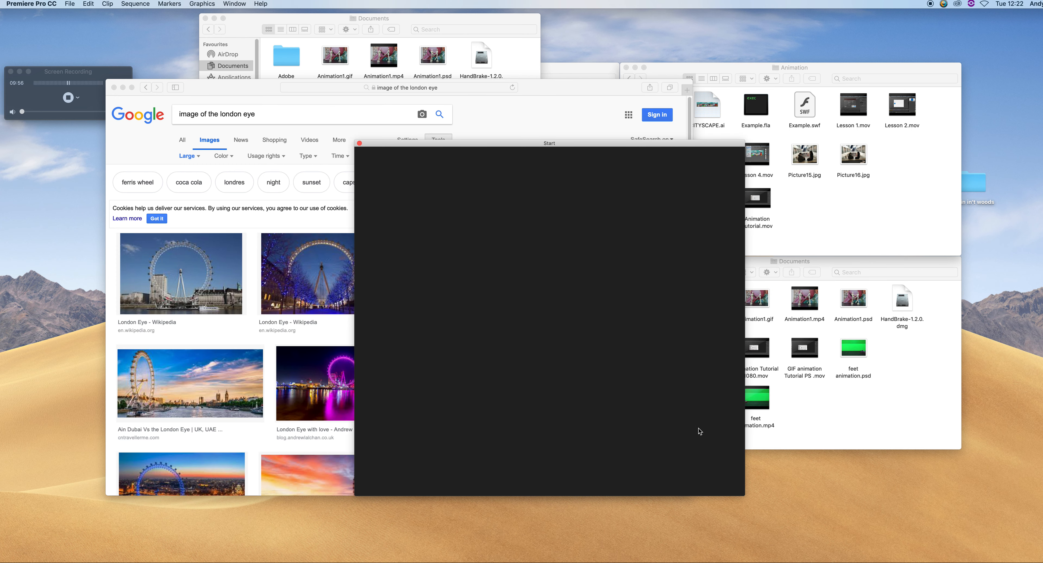
{"action": "left_click", "coordinate": [403, 282]}
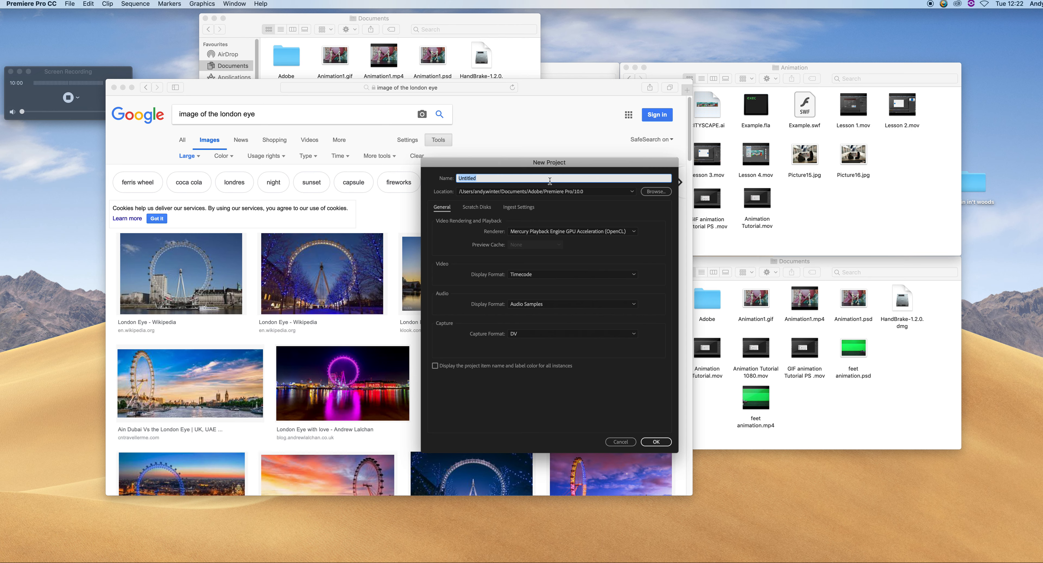
{"action": "type", "text": "animation key"}
{"action": "left_click", "coordinate": [649, 192]}
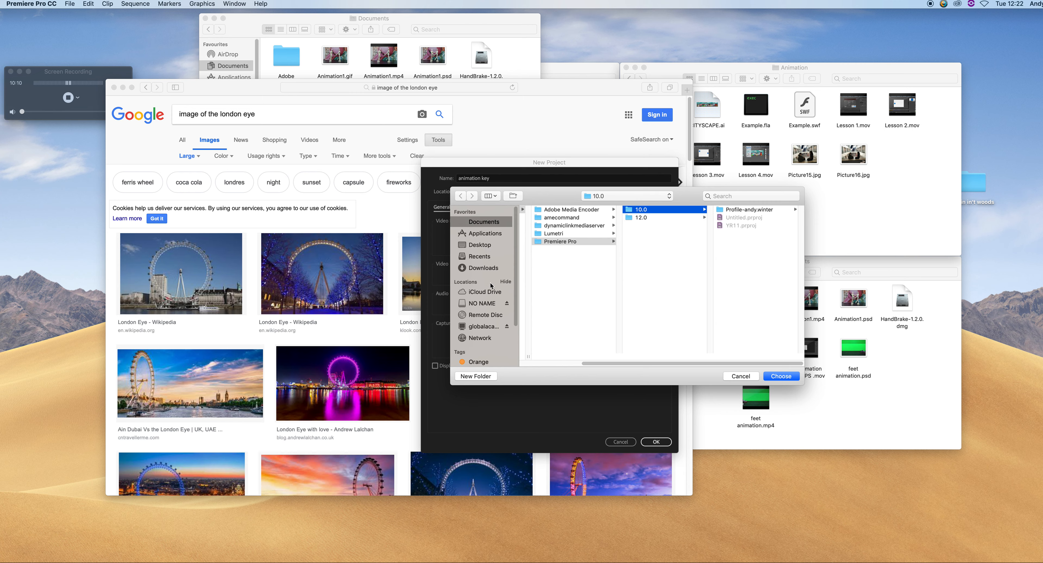
{"action": "left_click", "coordinate": [558, 255]}
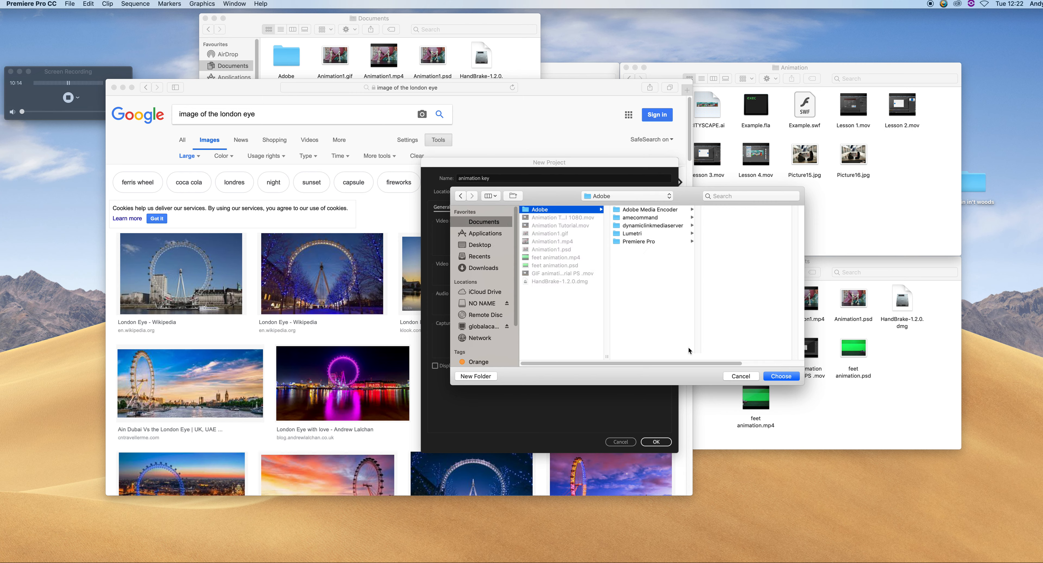
{"action": "left_click", "coordinate": [780, 377]}
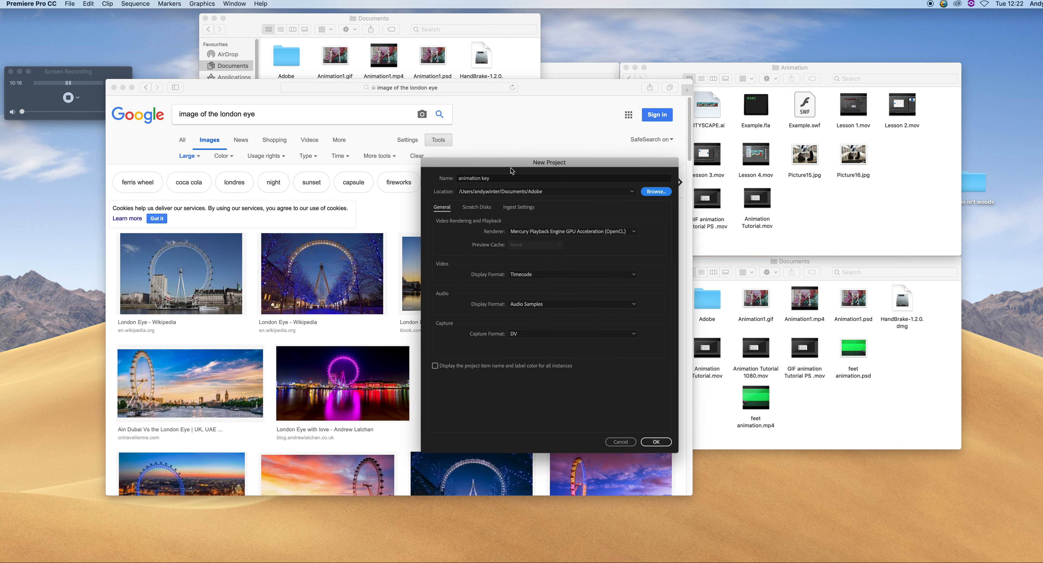
{"action": "left_click", "coordinate": [657, 441]}
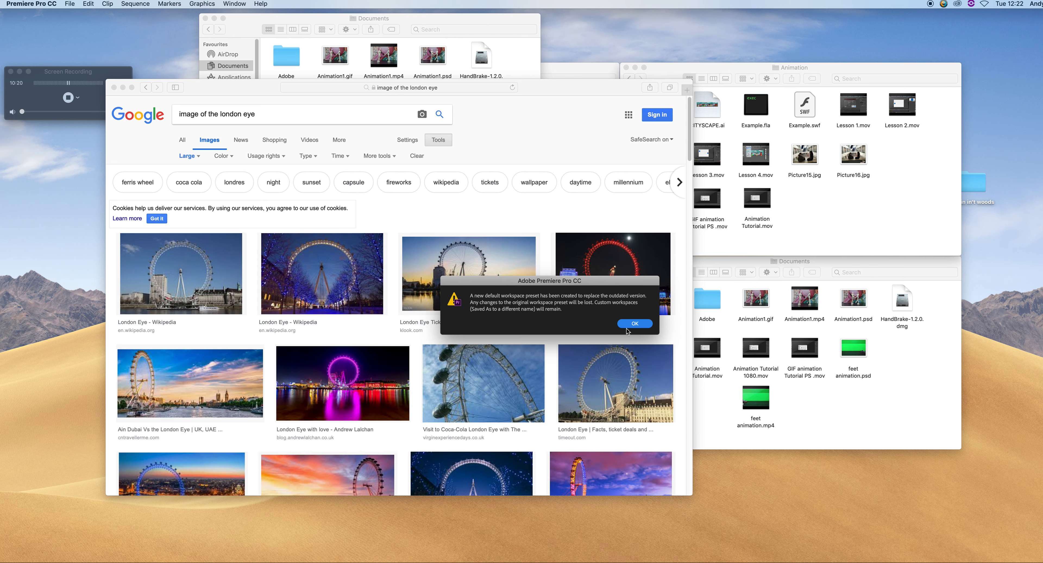
{"action": "left_click", "coordinate": [634, 323]}
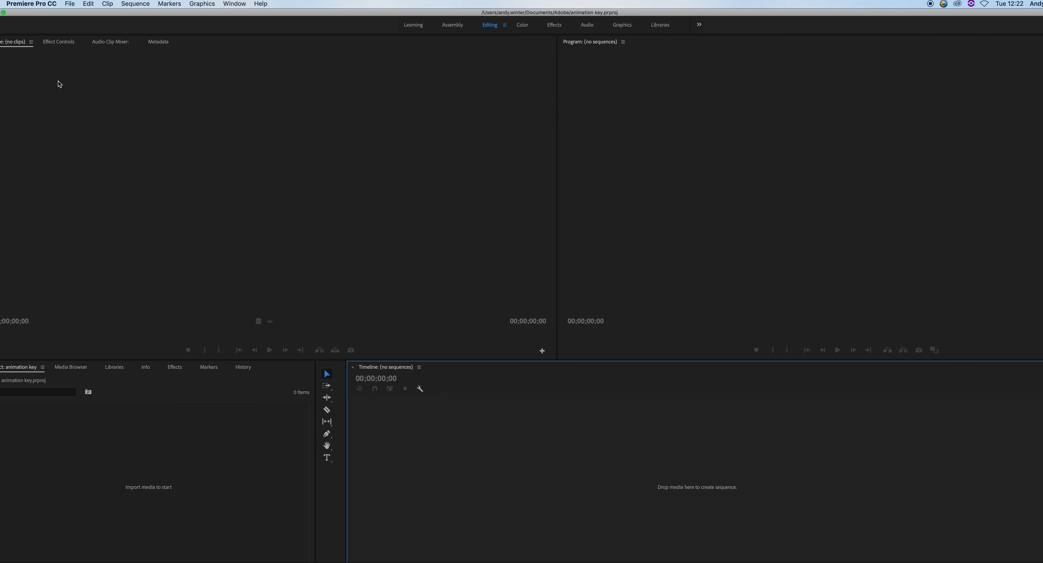
{"action": "left_click", "coordinate": [71, 4]}
{"action": "left_click", "coordinate": [70, 4]}
{"action": "left_click", "coordinate": [70, 3]}
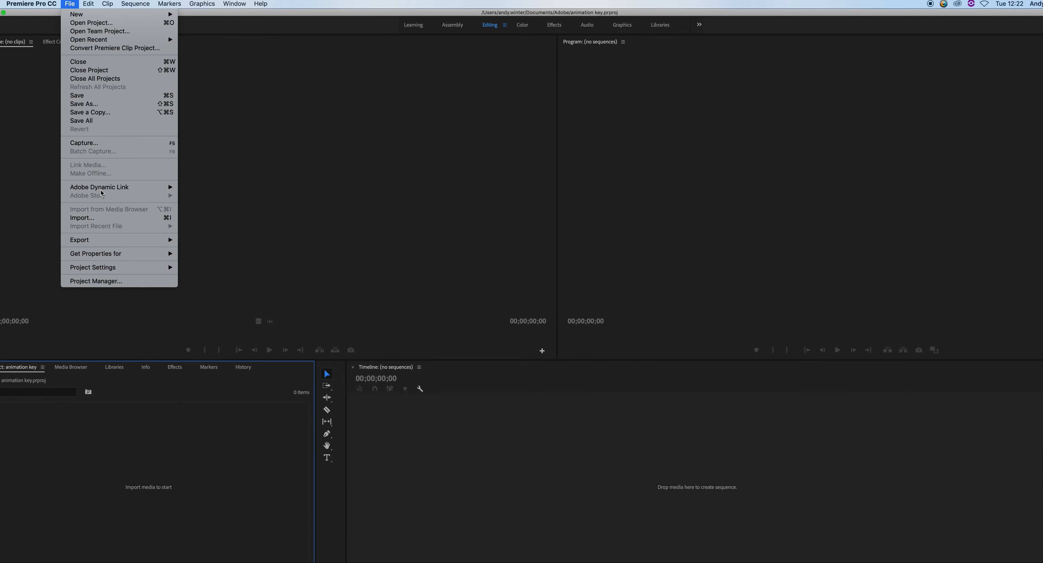
{"action": "mouse_move", "coordinate": [113, 240]}
{"action": "left_click", "coordinate": [254, 208]}
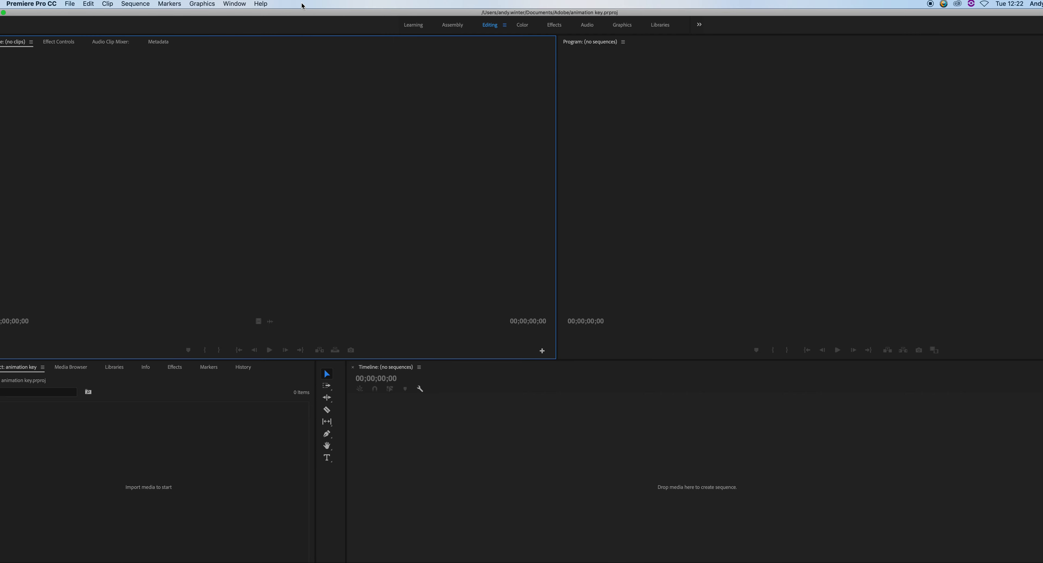
{"action": "left_click_drag", "start_coordinate": [302, 12], "coordinate": [310, 184]}
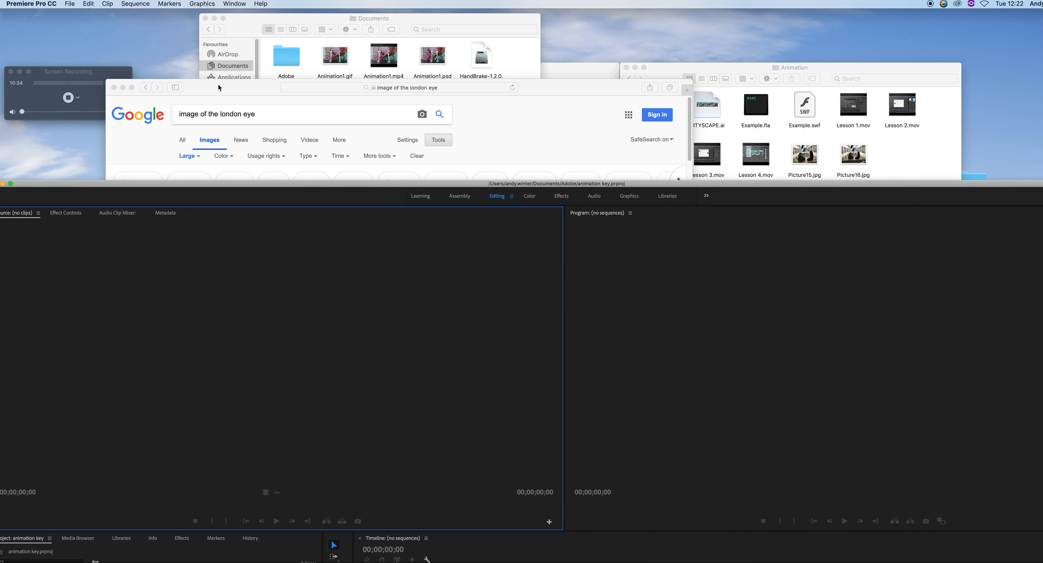
Save the blue-lit London Eye twilight image from the results to disk, then bring the Documents folder window forward
{"action": "left_click", "coordinate": [218, 85]}
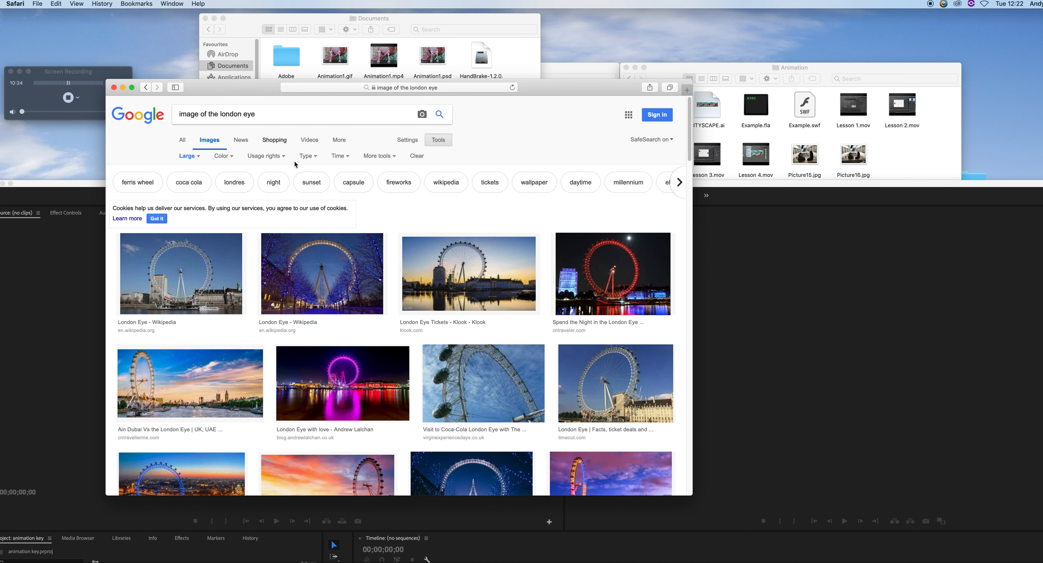
{"action": "left_click", "coordinate": [308, 280]}
{"action": "right_click", "coordinate": [271, 274]}
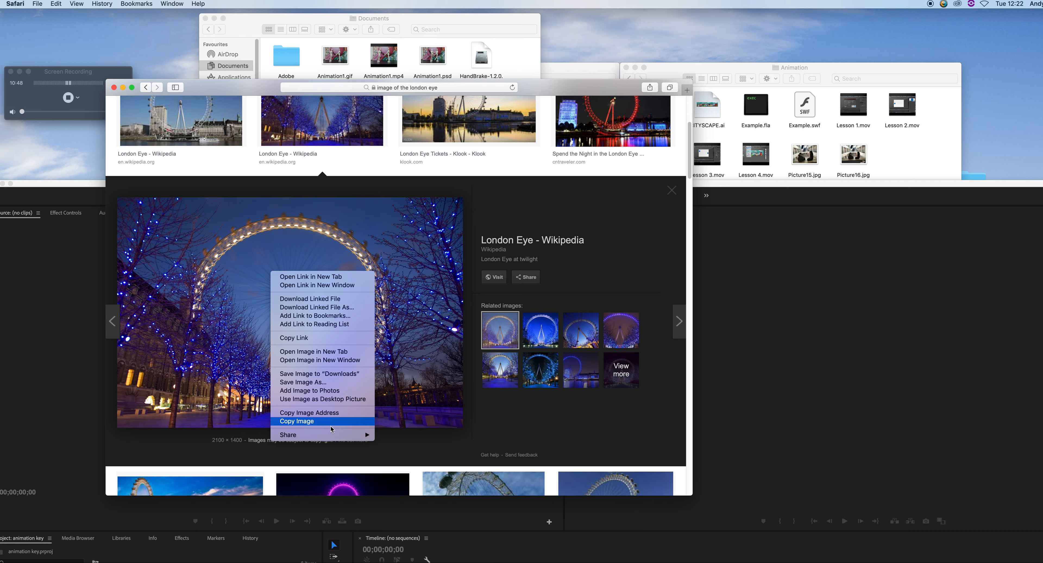
{"action": "left_click", "coordinate": [338, 384]}
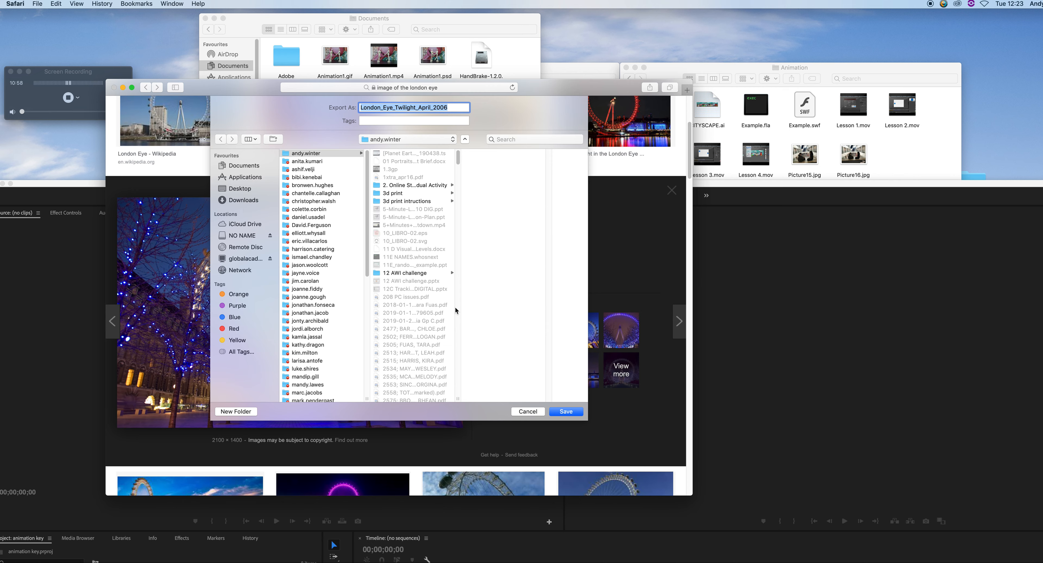
{"action": "left_click", "coordinate": [566, 412]}
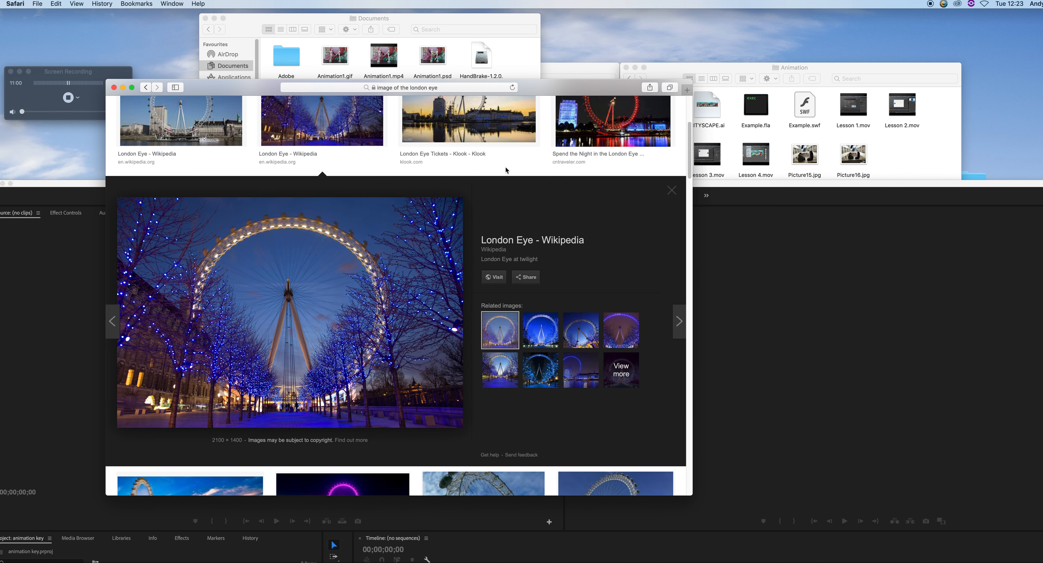
{"action": "left_click", "coordinate": [390, 21]}
{"action": "left_click", "coordinate": [451, 168]}
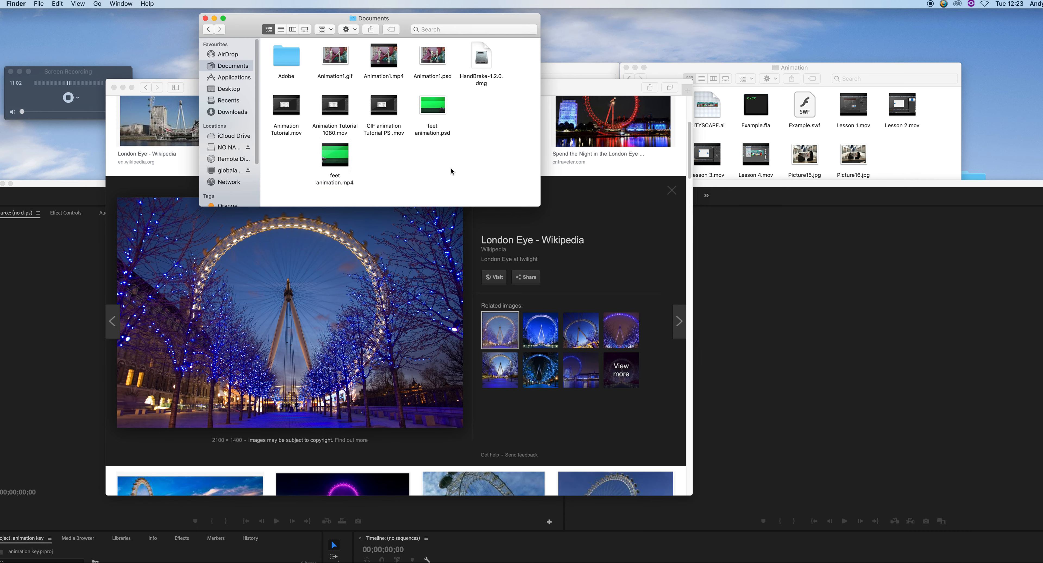
Save the London Eye twilight image from the browser into the Documents folder
{"action": "left_click", "coordinate": [230, 78]}
{"action": "left_click", "coordinate": [232, 67]}
{"action": "left_click", "coordinate": [298, 309]}
{"action": "right_click", "coordinate": [283, 263]}
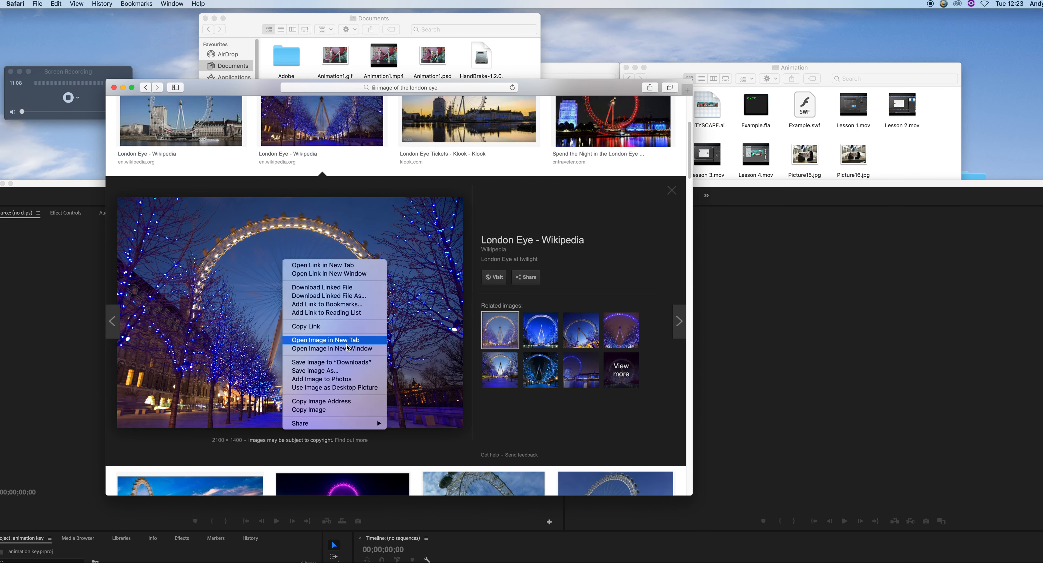
{"action": "left_click", "coordinate": [346, 372]}
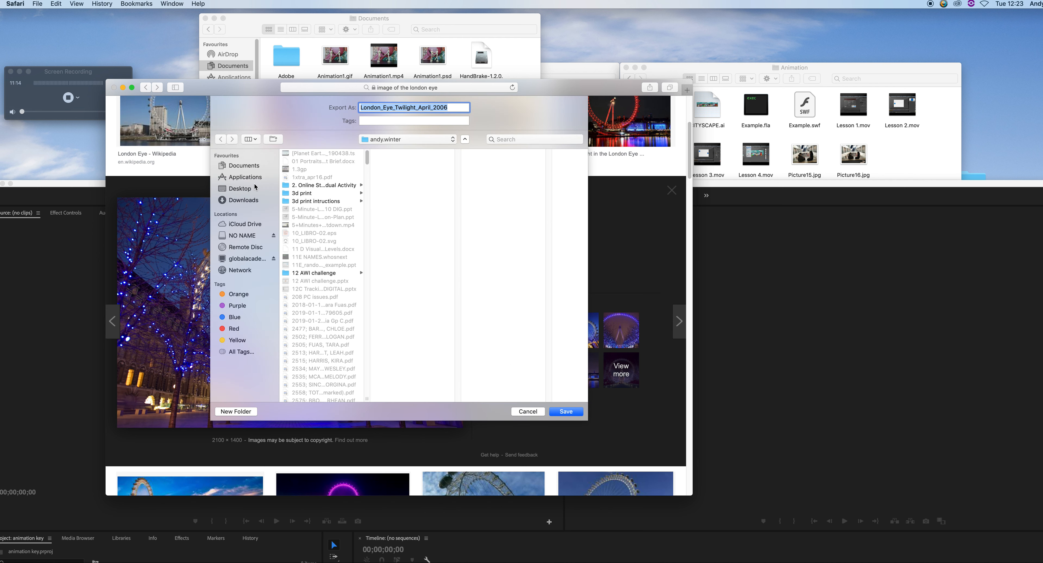
{"action": "left_click", "coordinate": [247, 193]}
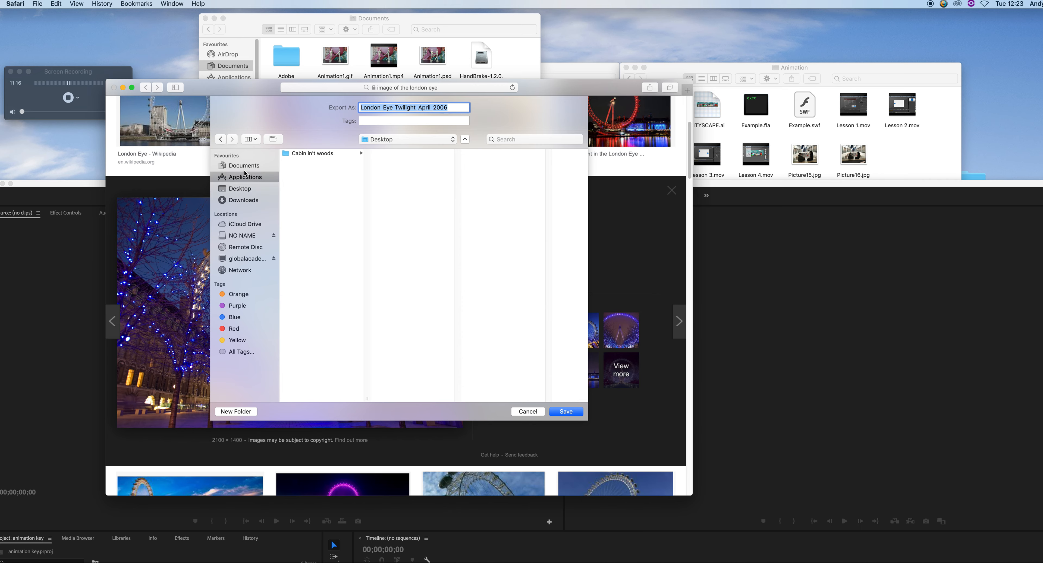
{"action": "left_click", "coordinate": [253, 167]}
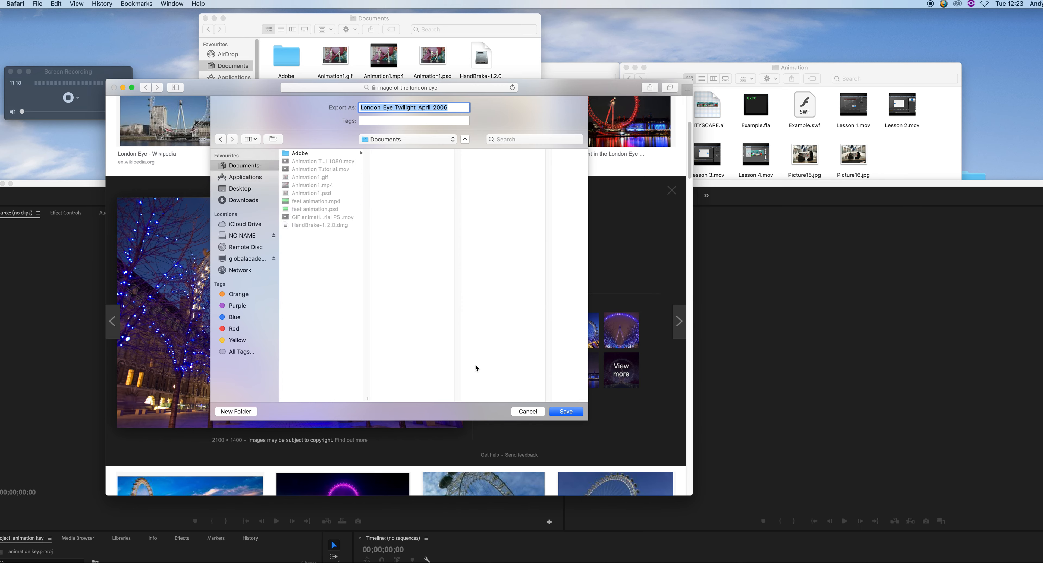
{"action": "left_click", "coordinate": [567, 412]}
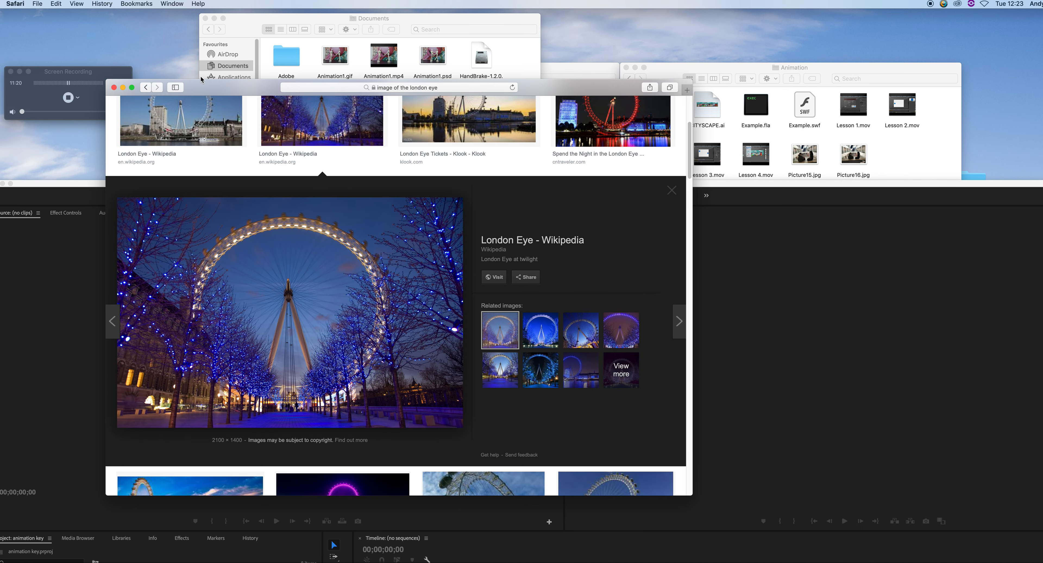
Close the browser and bring feet animation.mp4 from the Documents folder into the timeline to create a sequence
{"action": "left_click", "coordinate": [123, 88]}
{"action": "left_click_drag", "start_coordinate": [159, 175], "coordinate": [214, 89]}
{"action": "left_click", "coordinate": [416, 18]}
{"action": "left_click_drag", "start_coordinate": [416, 19], "coordinate": [506, 15]}
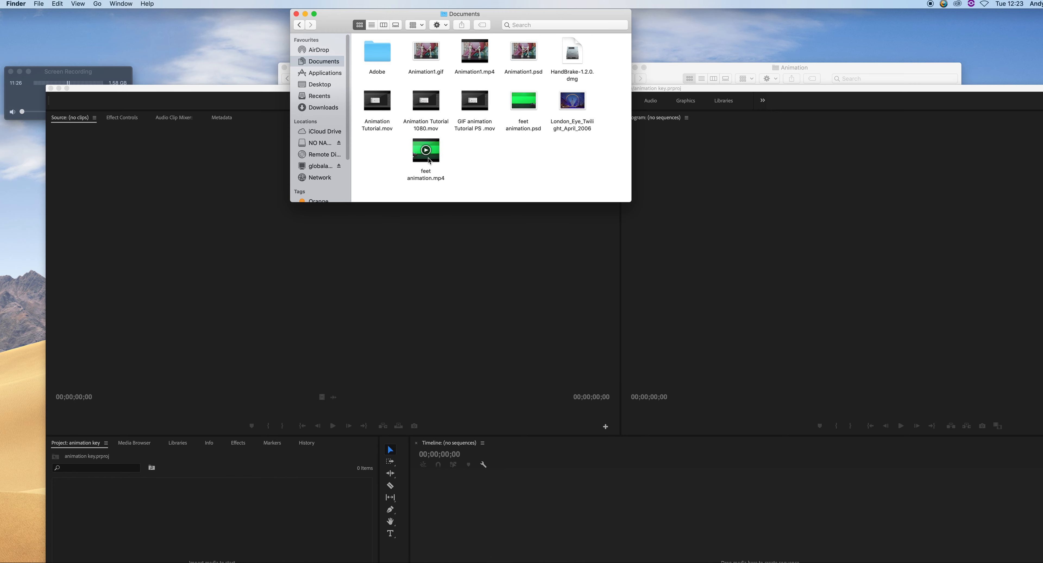
{"action": "left_click_drag", "start_coordinate": [428, 158], "coordinate": [602, 531]}
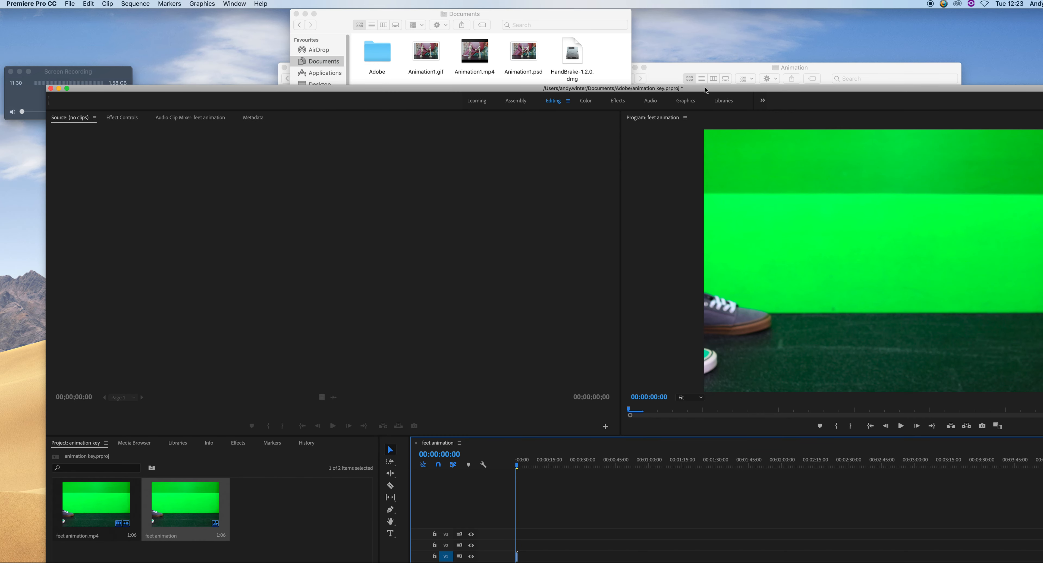
Import the London Eye image from the Documents folder into the project and place it on the timeline beneath the animation
{"action": "left_click_drag", "start_coordinate": [705, 87], "coordinate": [641, 61]}
{"action": "left_click_drag", "start_coordinate": [495, 16], "coordinate": [548, 12]}
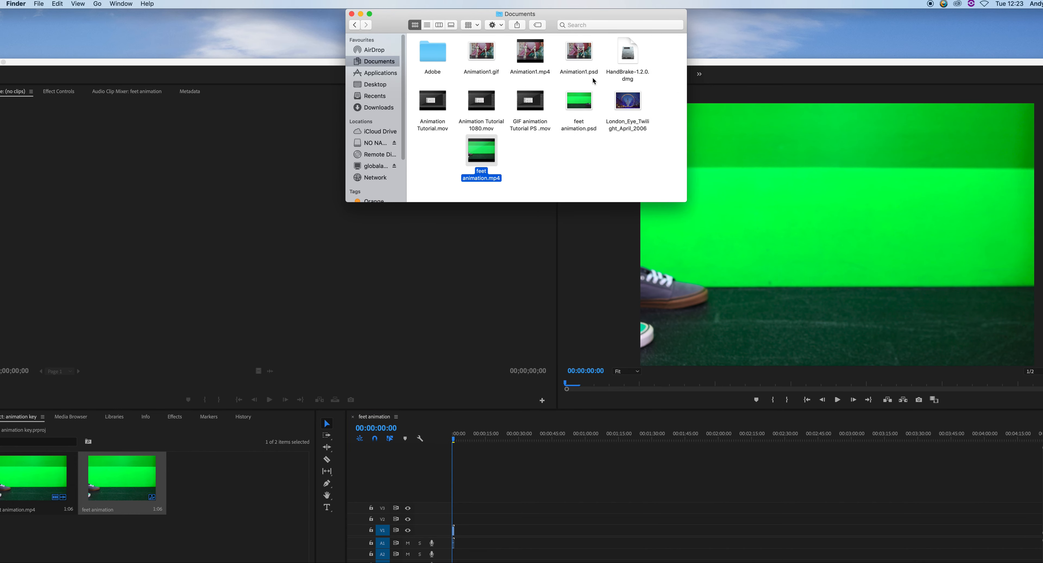
{"action": "left_click_drag", "start_coordinate": [625, 101], "coordinate": [474, 501]}
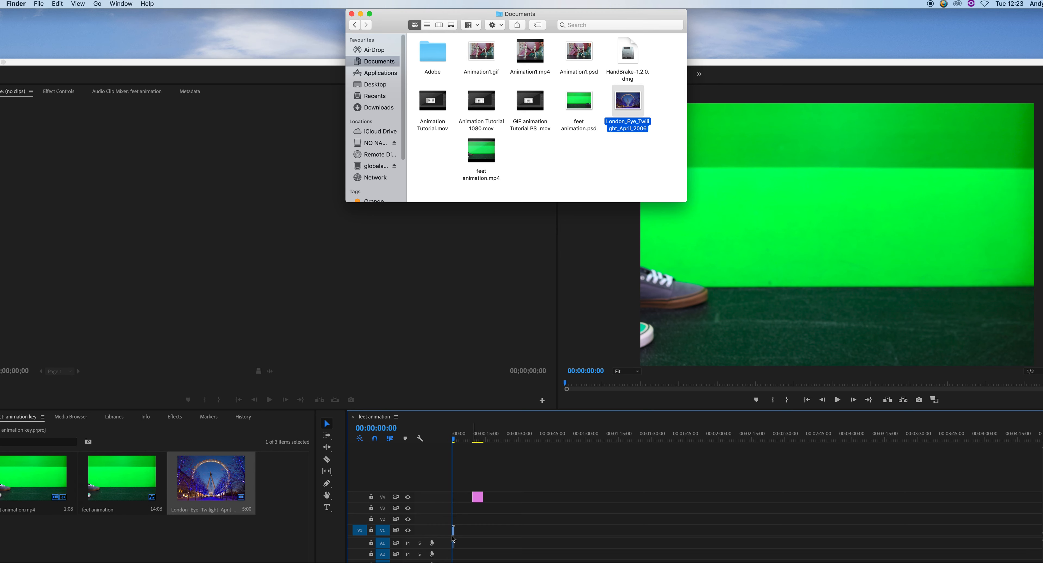
{"action": "left_click_drag", "start_coordinate": [191, 62], "coordinate": [172, 7]}
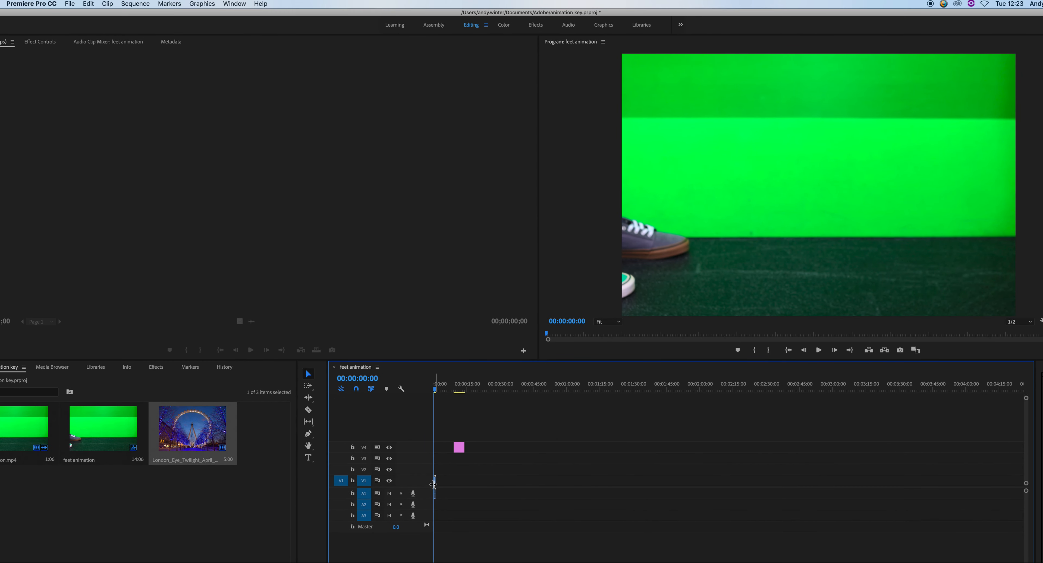
{"action": "mouse_move", "coordinate": [434, 483]}
{"action": "left_mouse_down"}
{"action": "mouse_move", "coordinate": [461, 449]}
{"action": "mouse_move", "coordinate": [438, 481]}
{"action": "left_mouse_up"}
{"action": "key", "text": "equal"}
{"action": "key", "text": "equal"}
{"action": "key", "text": "equal"}
{"action": "key", "text": "equal"}
{"action": "key", "text": "equal"}
{"action": "key", "text": "equal"}
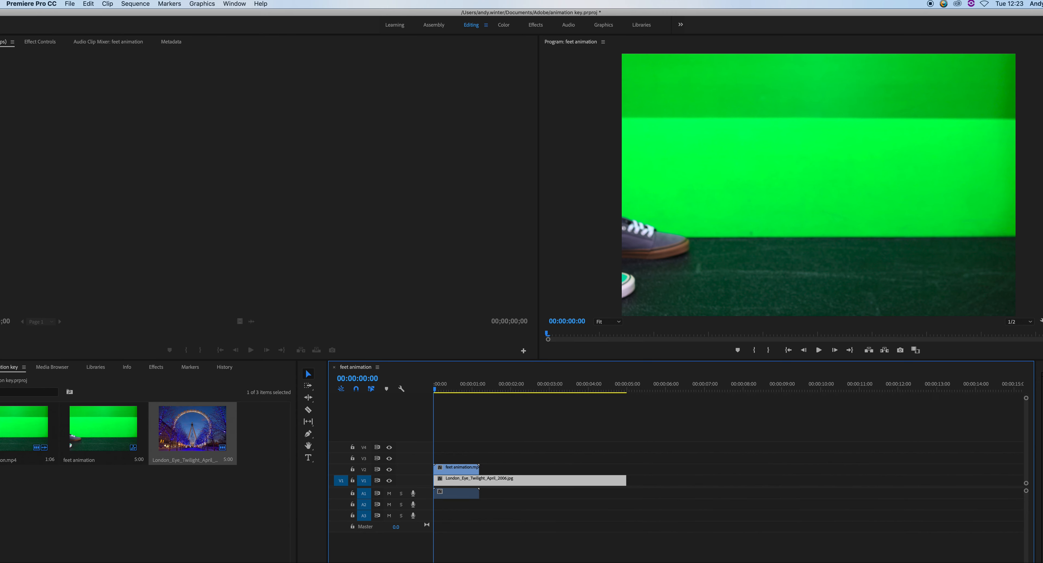
Paste the feet animation clip repeatedly along the timeline to build a long run of copies
{"action": "key", "text": "minus"}
{"action": "left_click", "coordinate": [463, 481]}
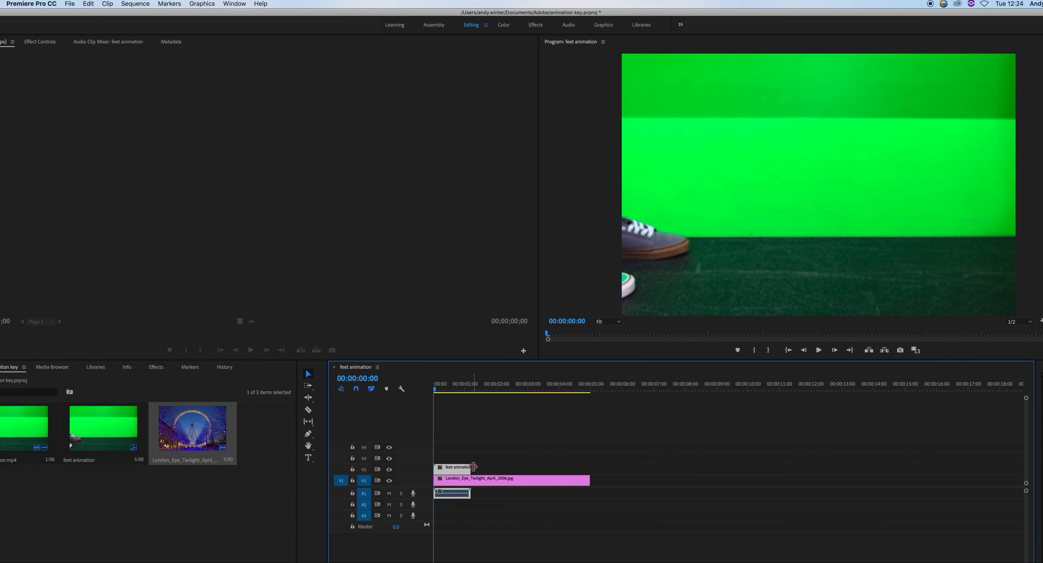
{"action": "key", "text": "super+v"}
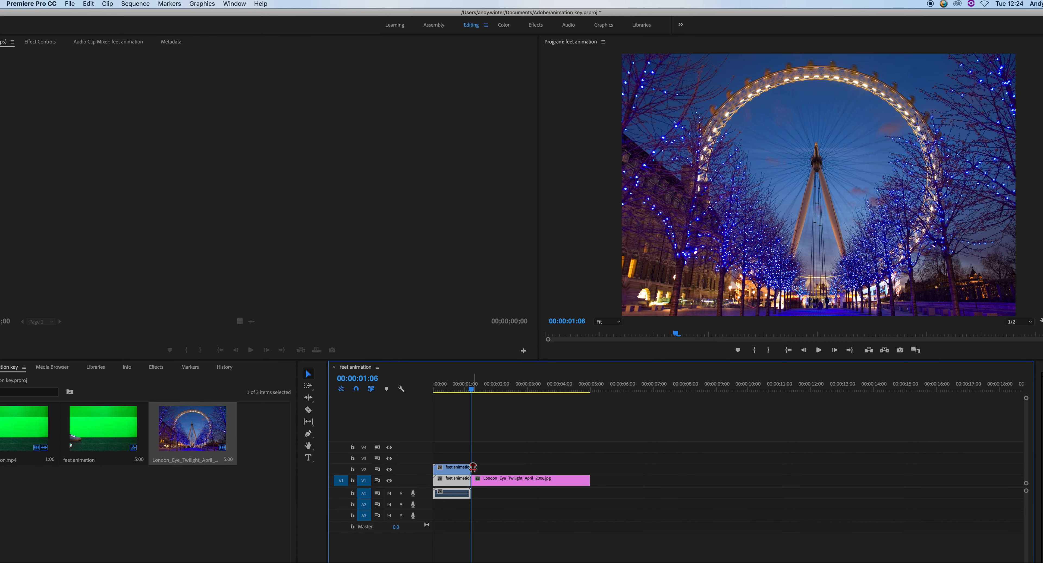
{"action": "key", "text": "super+v"}
{"action": "key", "text": "super+v"}
{"action": "key", "text": "super+v"}
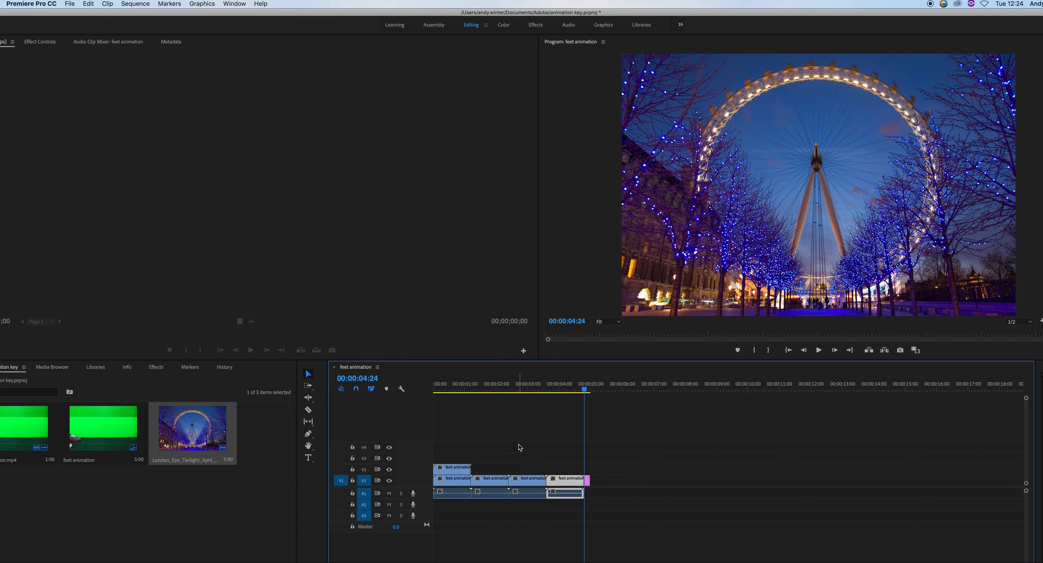
{"action": "key", "text": "super+v"}
{"action": "key", "text": "super+v"}
{"action": "key", "text": "super+v"}
{"action": "key", "text": "super+v"}
{"action": "key", "text": "super+v"}
{"action": "key", "text": "super+v"}
{"action": "key", "text": "super+v"}
{"action": "key", "text": "super+v"}
{"action": "key", "text": "super+v"}
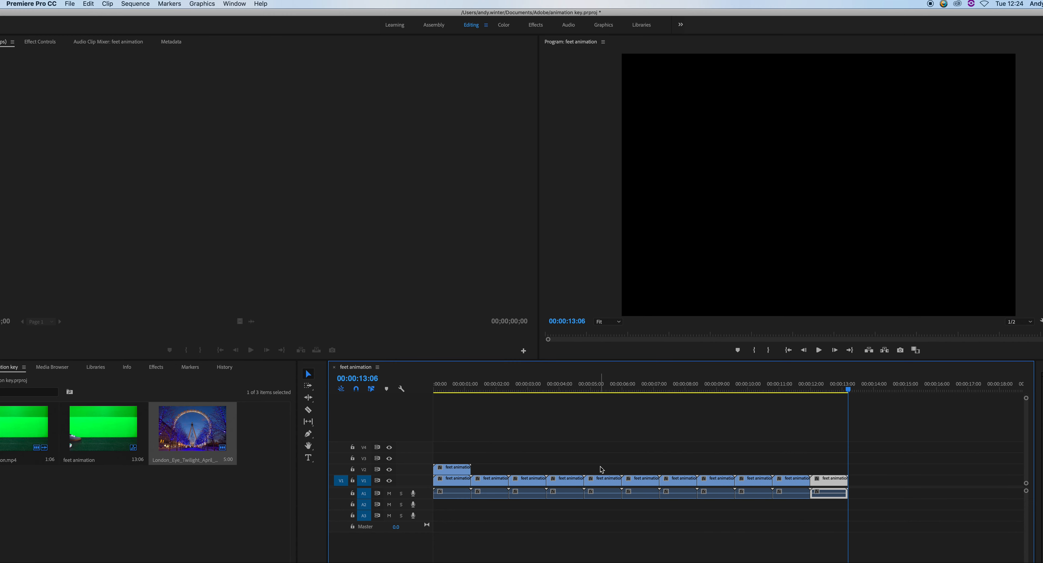
{"action": "key", "text": "super+v"}
{"action": "key", "text": "super+v"}
{"action": "key", "text": "super+v"}
{"action": "key", "text": "super+v"}
{"action": "key", "text": "super+v"}
{"action": "key", "text": "super+v"}
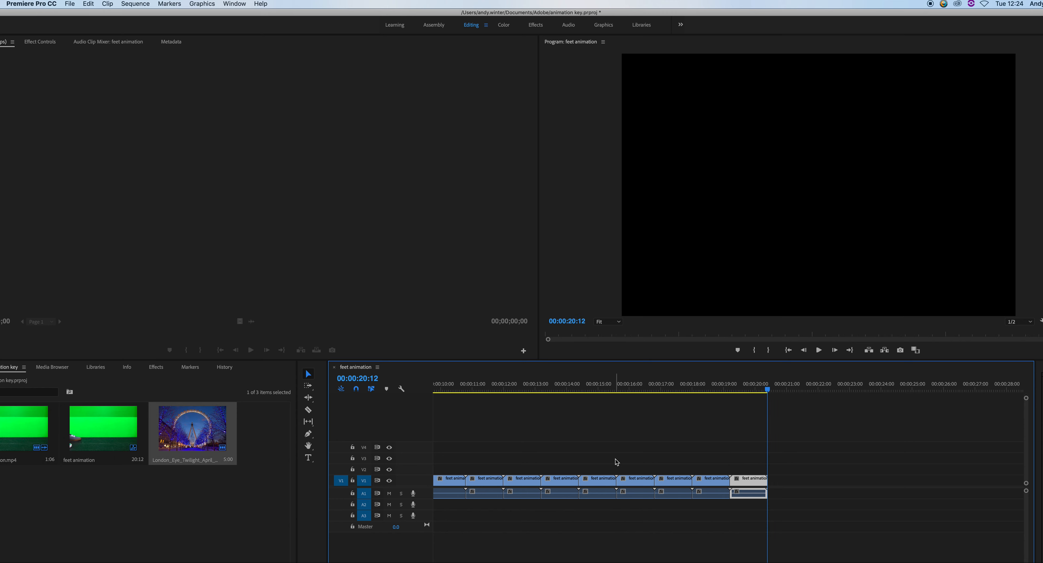
{"action": "key", "text": "super+v"}
{"action": "key", "text": "super+v"}
{"action": "key", "text": "super+v"}
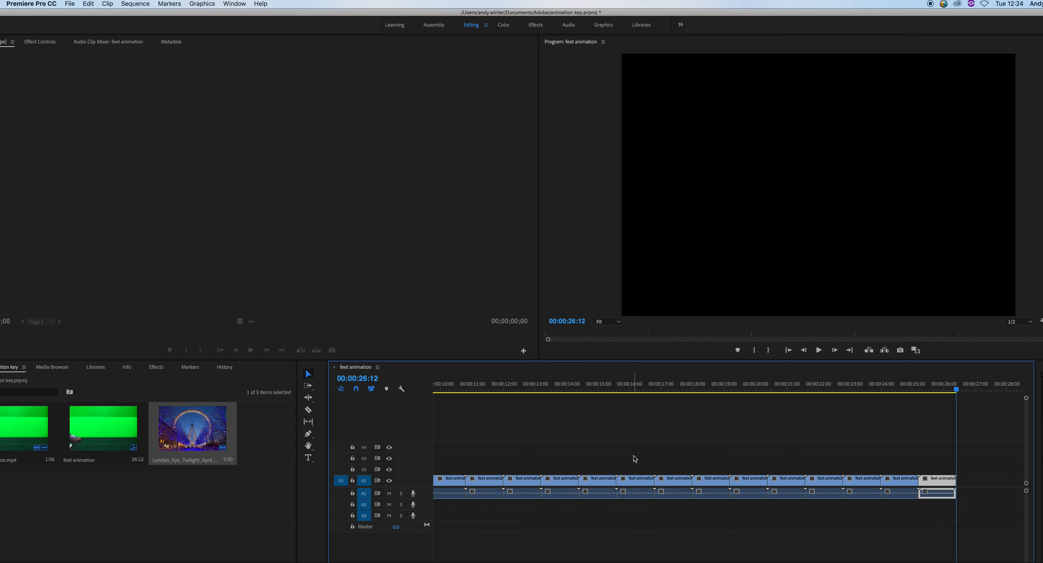
{"action": "key", "text": "super+v"}
{"action": "key", "text": "super+v"}
Delete the original feet animation clip sitting on the upper track
{"action": "left_click_drag", "start_coordinate": [702, 391], "coordinate": [423, 420]}
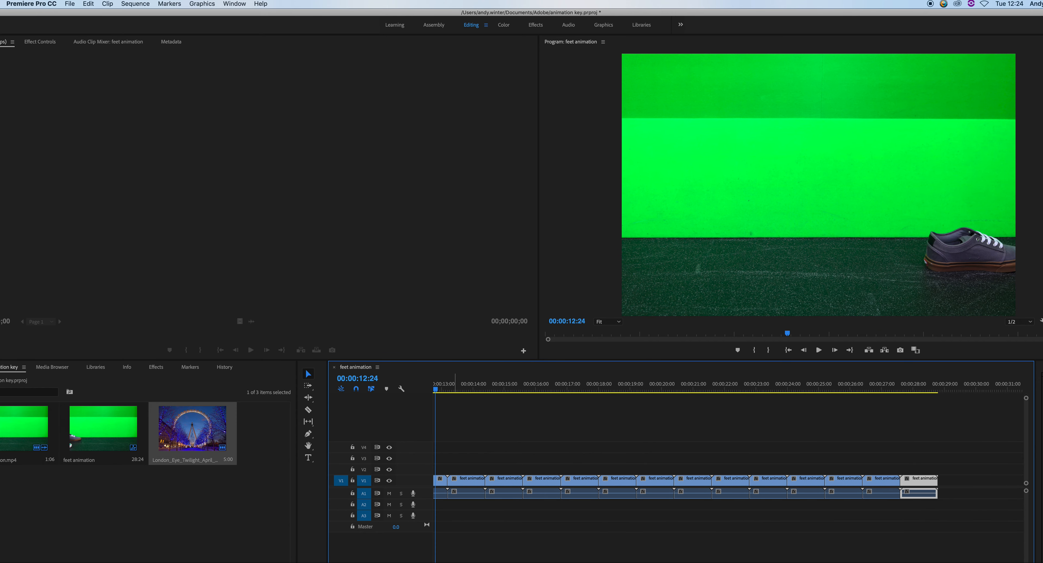
{"action": "scroll", "coordinate": [727, 472], "scroll_direction": "left", "scroll_amount": 10}
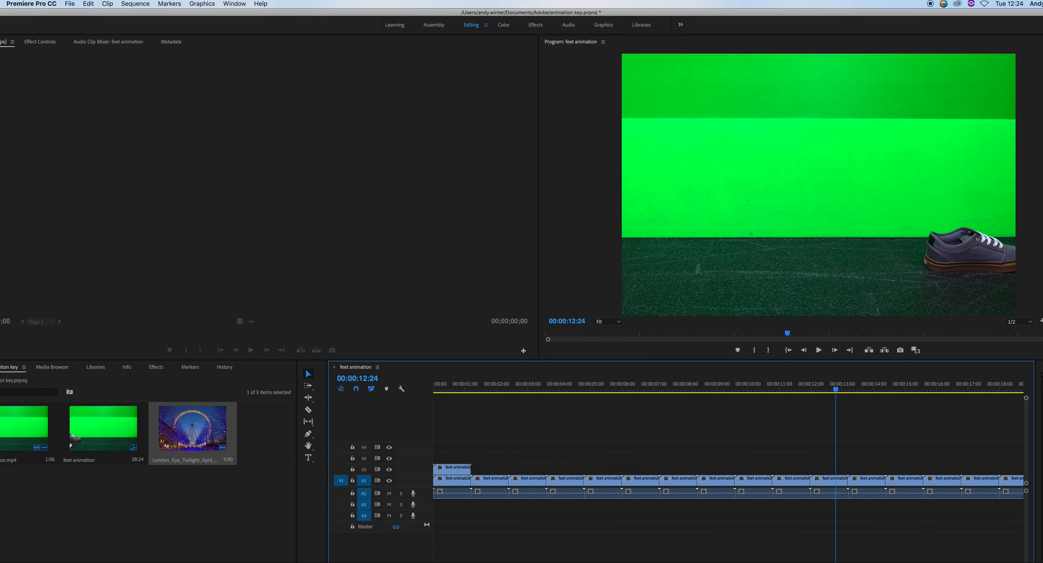
{"action": "left_click", "coordinate": [448, 470]}
{"action": "key", "text": "Delete"}
Select all the repeated feet animation clips and move them up to track V2
{"action": "left_click_drag", "start_coordinate": [451, 469], "coordinate": [865, 494]}
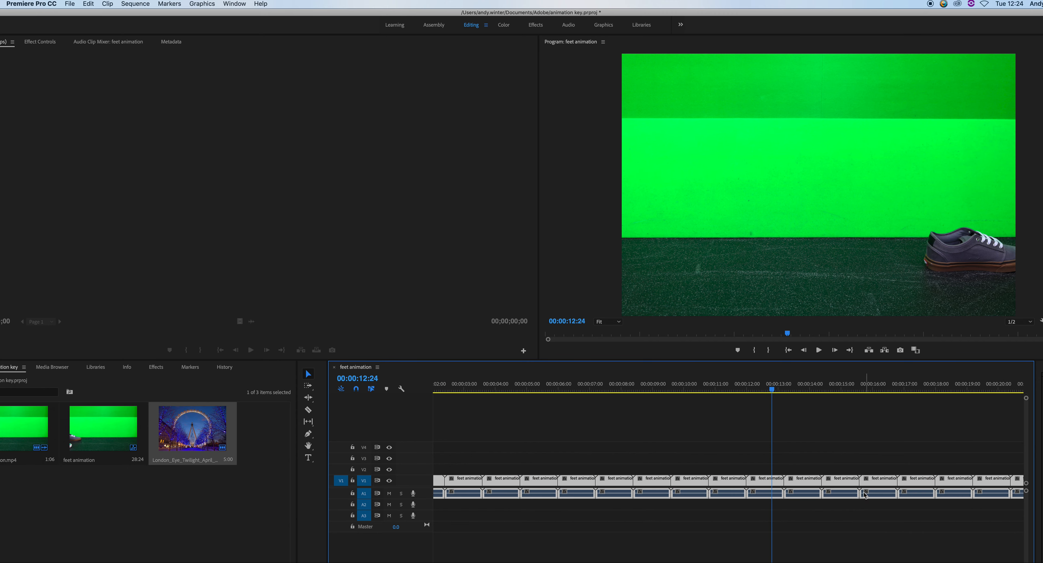
{"action": "key", "text": "minus"}
{"action": "key", "text": "minus"}
{"action": "key", "text": "minus"}
{"action": "key", "text": "minus"}
{"action": "key", "text": "minus"}
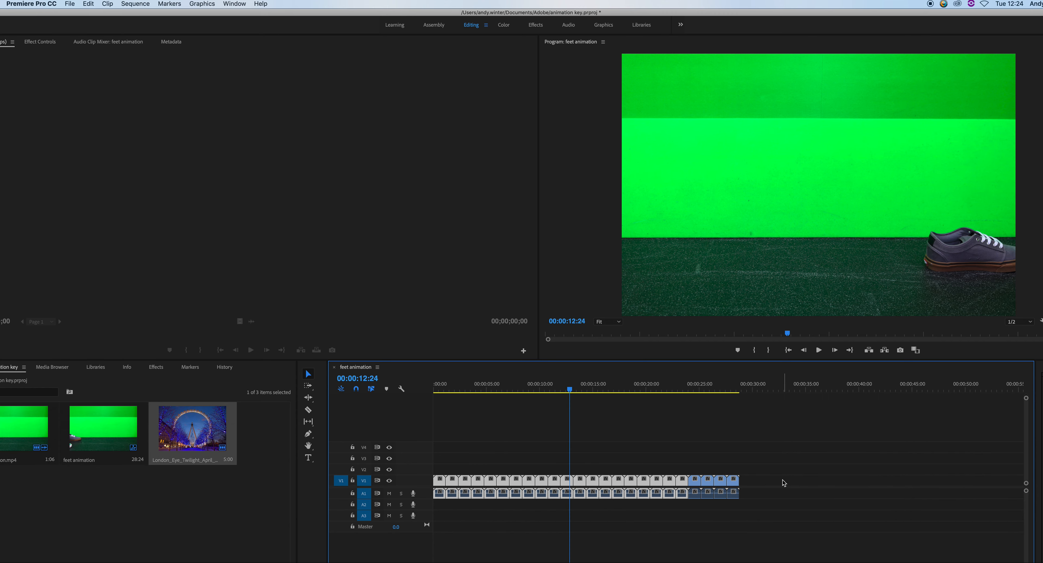
{"action": "left_click", "coordinate": [756, 486]}
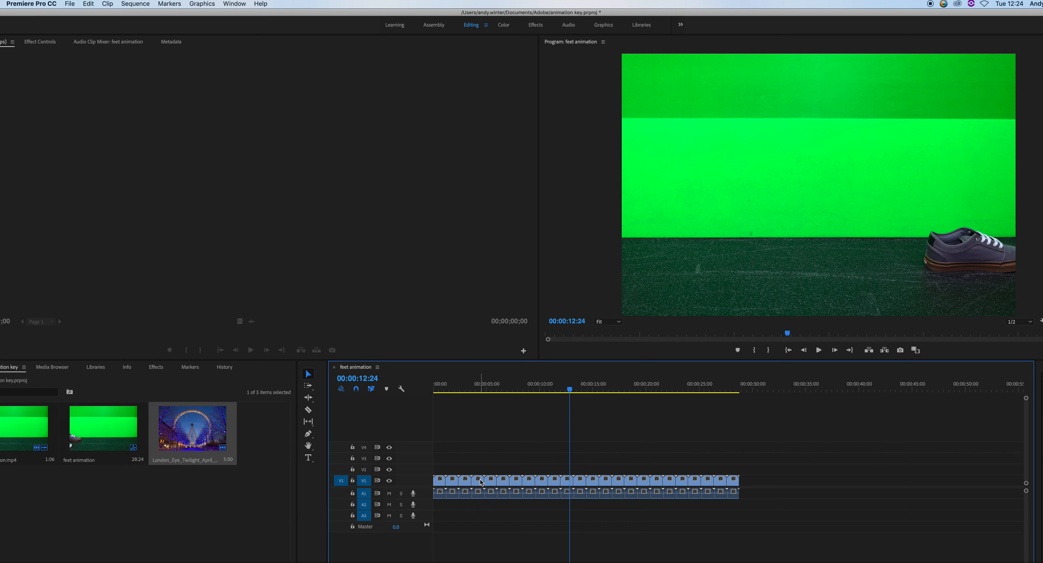
{"action": "left_click_drag", "start_coordinate": [756, 484], "coordinate": [351, 516]}
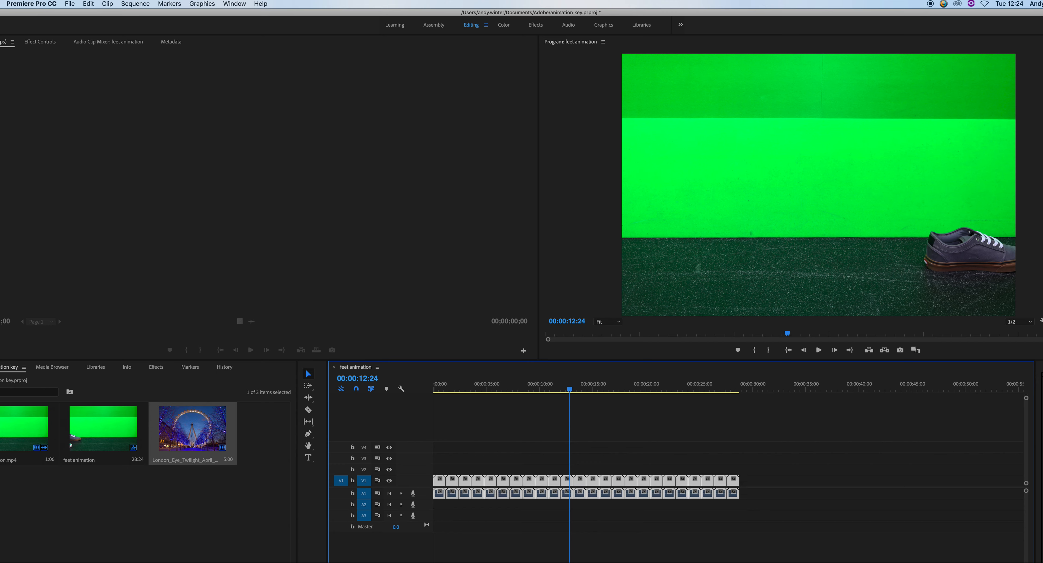
{"action": "left_click_drag", "start_coordinate": [441, 484], "coordinate": [440, 471]}
Add the London Eye image to V1 beneath the animation clips across their full length
{"action": "left_click", "coordinate": [450, 484]}
{"action": "left_click_drag", "start_coordinate": [198, 436], "coordinate": [739, 477]}
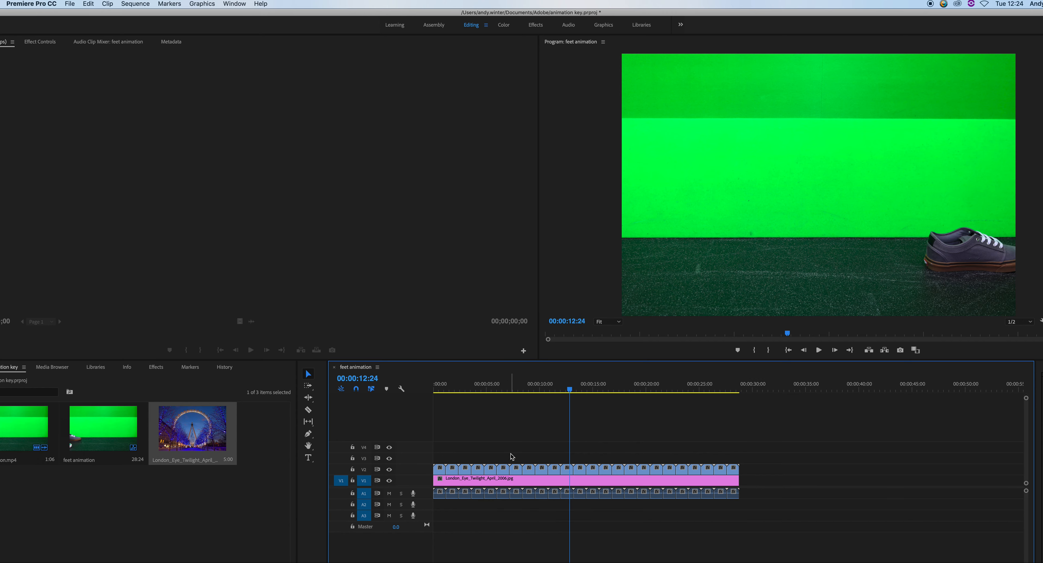
Apply the Ultra Key effect from the Keying video effects to the first feet animation clip
{"action": "key", "text": "Home"}
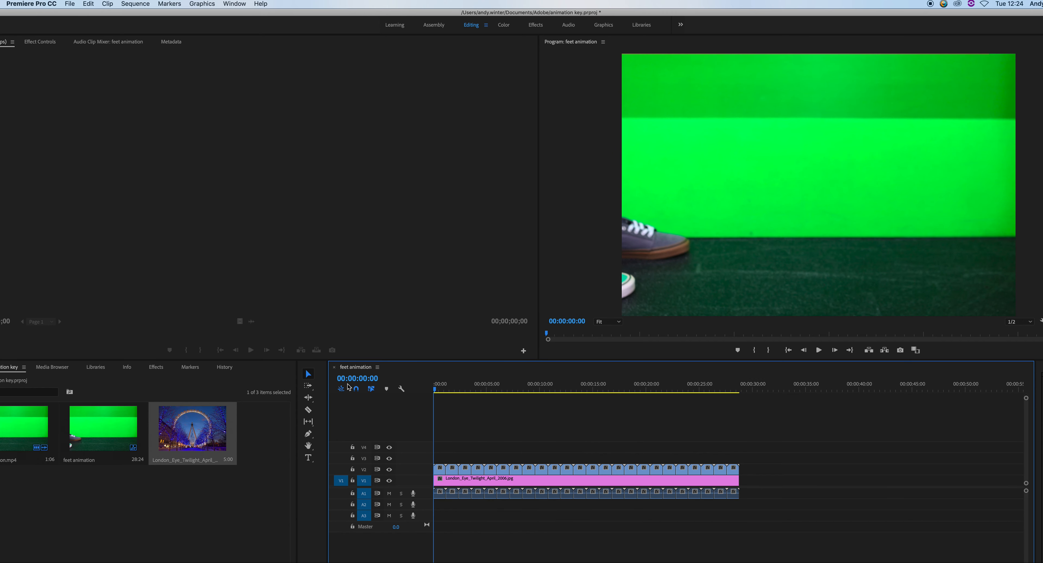
{"action": "double_click", "coordinate": [440, 470]}
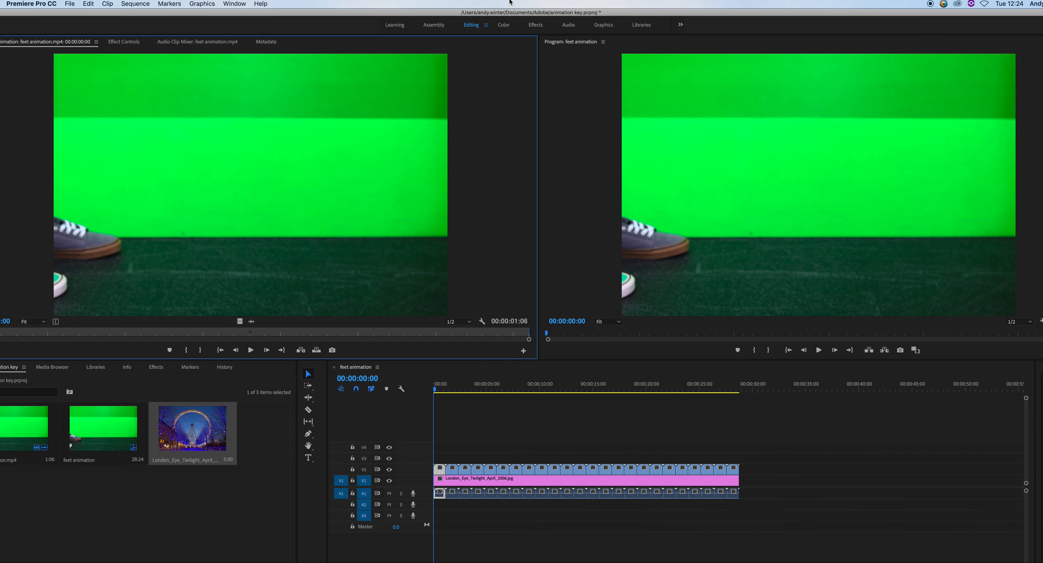
{"action": "left_click", "coordinate": [140, 46]}
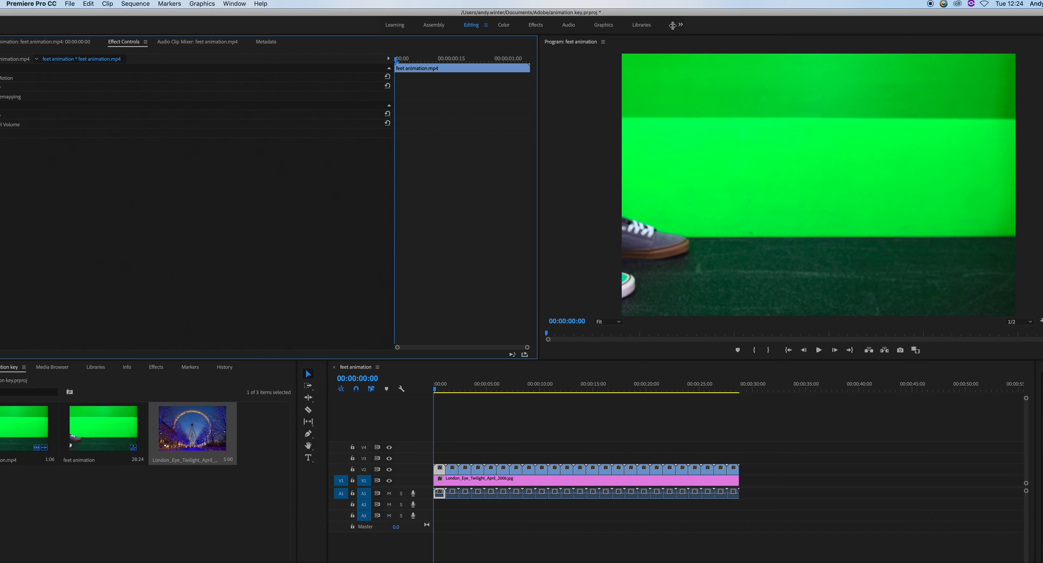
{"action": "left_click", "coordinate": [680, 25]}
{"action": "left_click", "coordinate": [677, 25]}
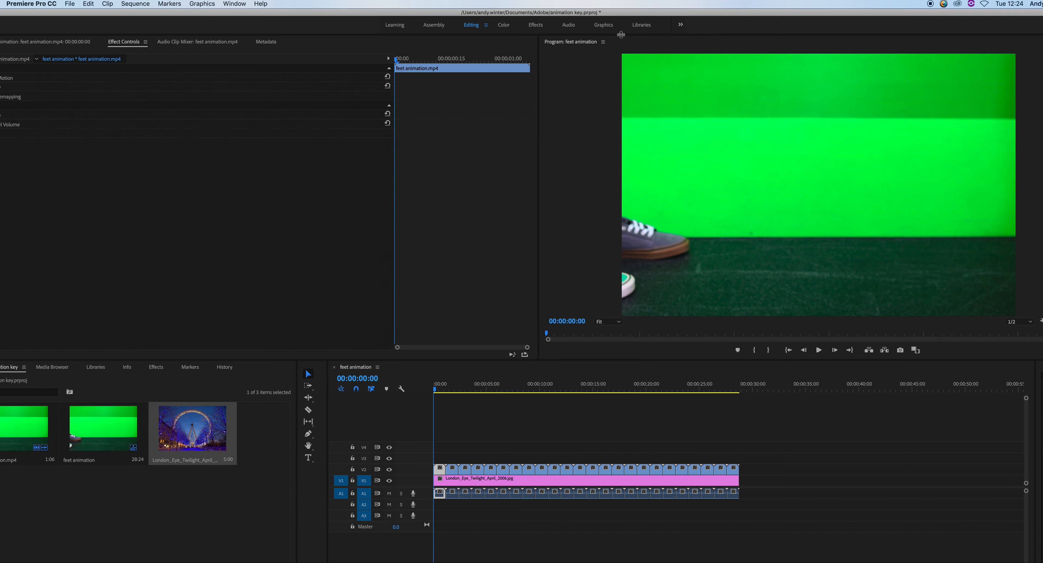
{"action": "left_click", "coordinate": [537, 25]}
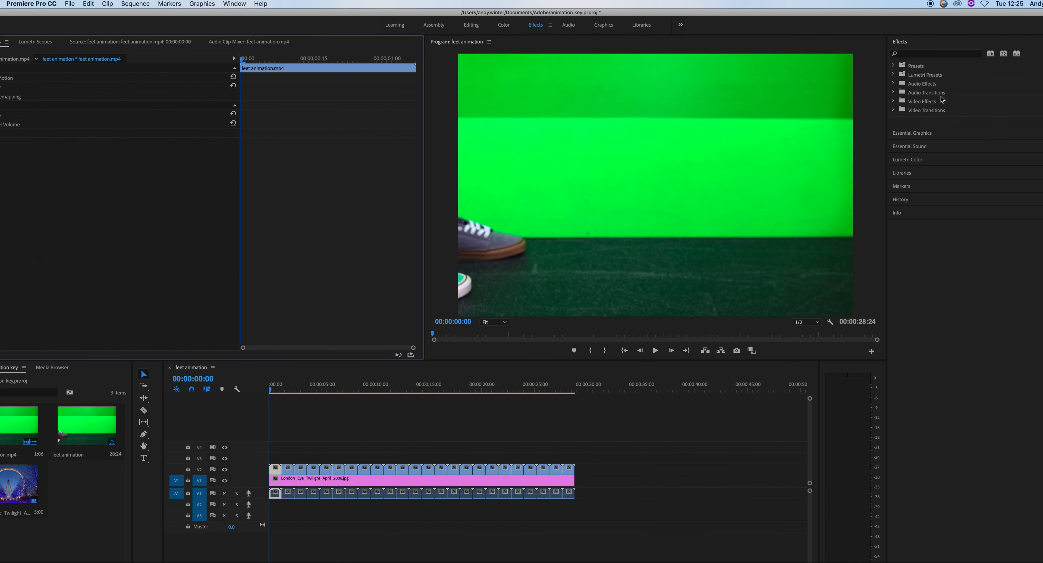
{"action": "left_click", "coordinate": [893, 102]}
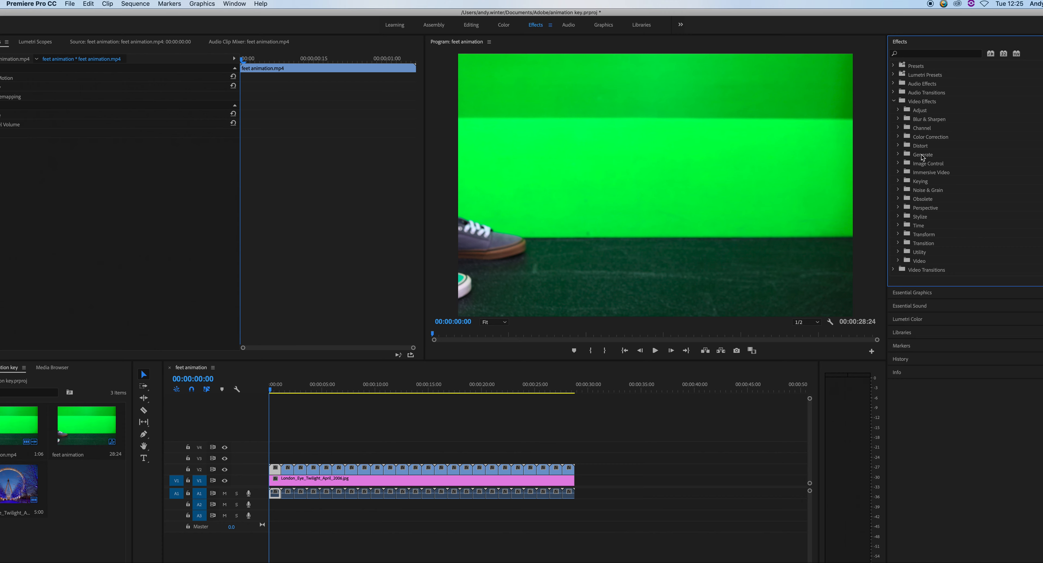
{"action": "left_click", "coordinate": [898, 182]}
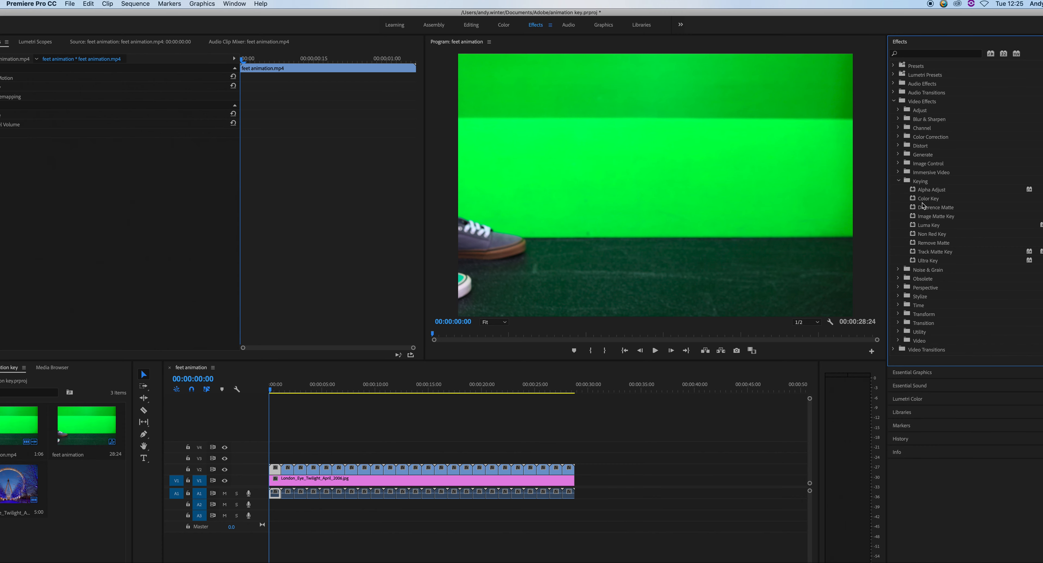
{"action": "left_click_drag", "start_coordinate": [926, 264], "coordinate": [279, 472]}
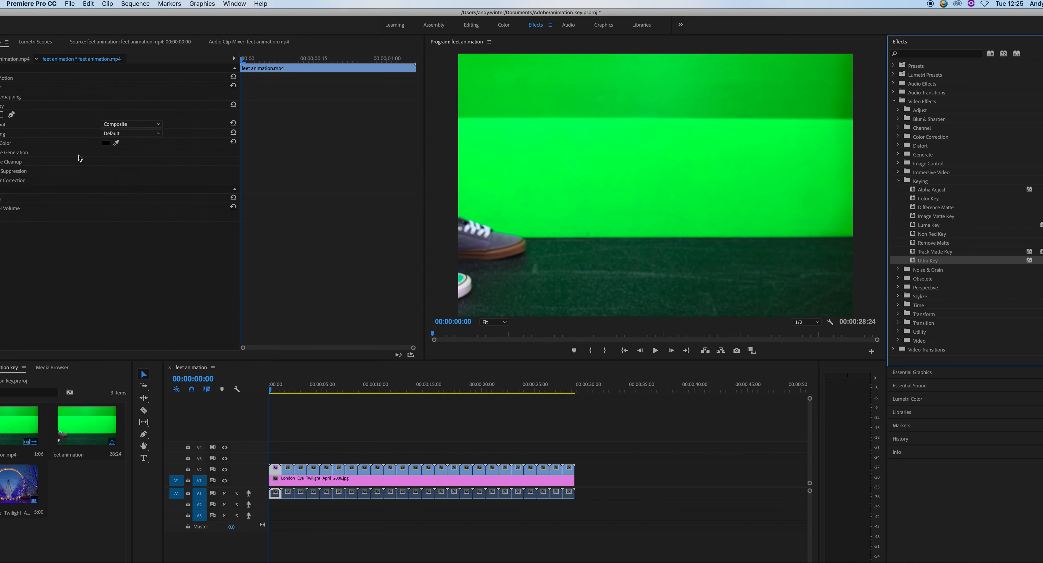
Set the Ultra Key colour by sampling the green background in the program monitor, then select the next animation clip
{"action": "left_click_drag", "start_coordinate": [81, 16], "coordinate": [137, 20]}
{"action": "left_click", "coordinate": [50, 44]}
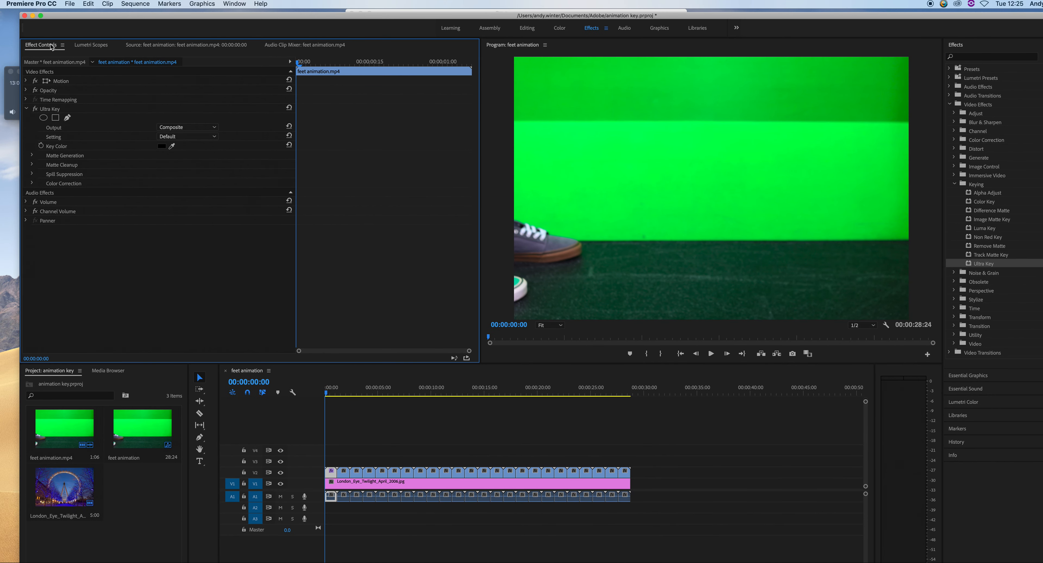
{"action": "left_click", "coordinate": [172, 146]}
{"action": "left_click", "coordinate": [175, 148]}
{"action": "left_click", "coordinate": [666, 171]}
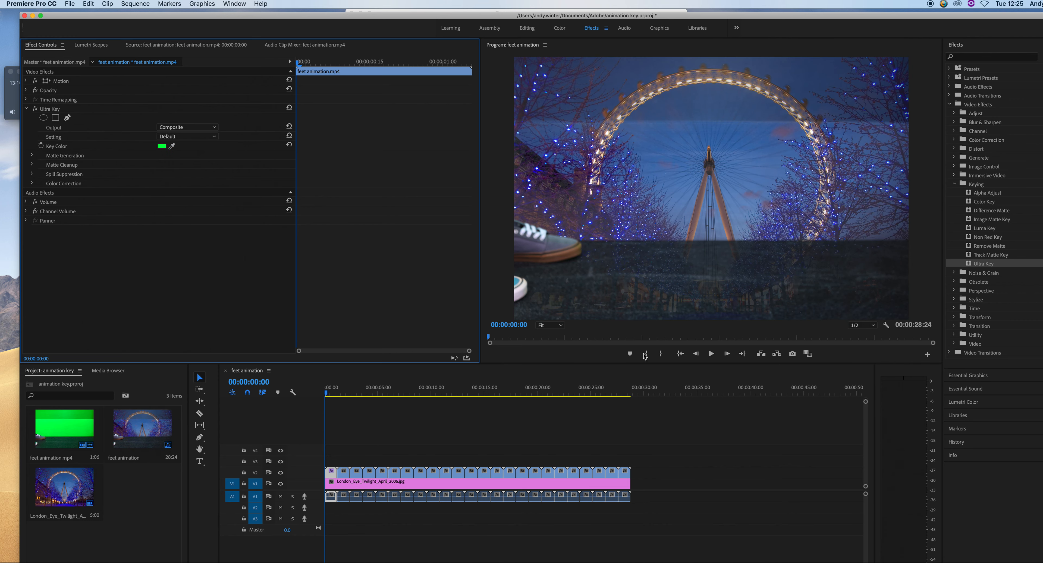
{"action": "mouse_move", "coordinate": [329, 395]}
{"action": "left_mouse_down"}
{"action": "mouse_move", "coordinate": [356, 396]}
{"action": "mouse_move", "coordinate": [325, 401]}
{"action": "mouse_move", "coordinate": [344, 398]}
{"action": "mouse_move", "coordinate": [335, 405]}
{"action": "left_mouse_up"}
{"action": "left_click", "coordinate": [347, 476]}
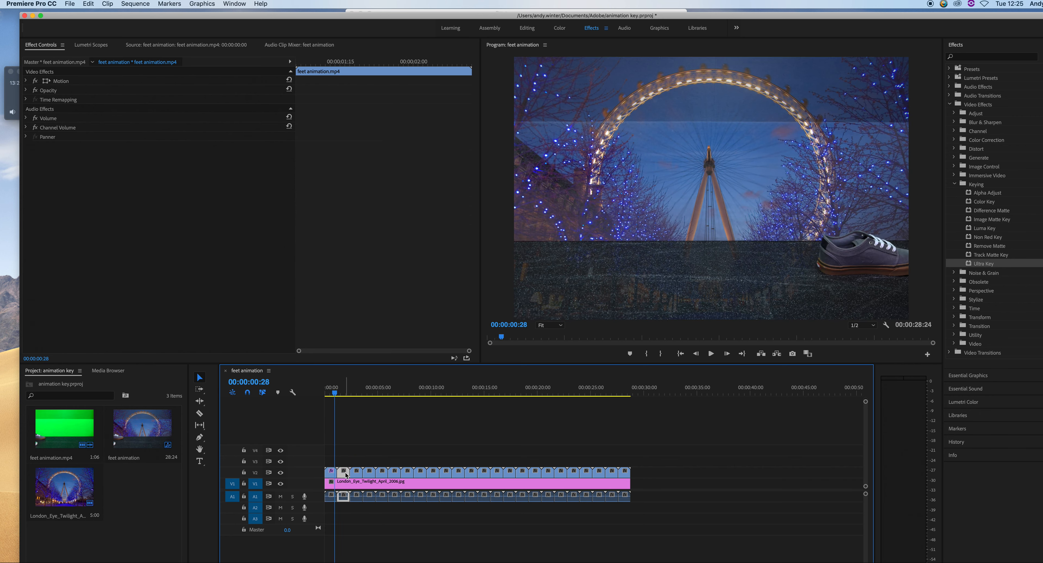
{"action": "left_click_drag", "start_coordinate": [685, 477], "coordinate": [346, 496]}
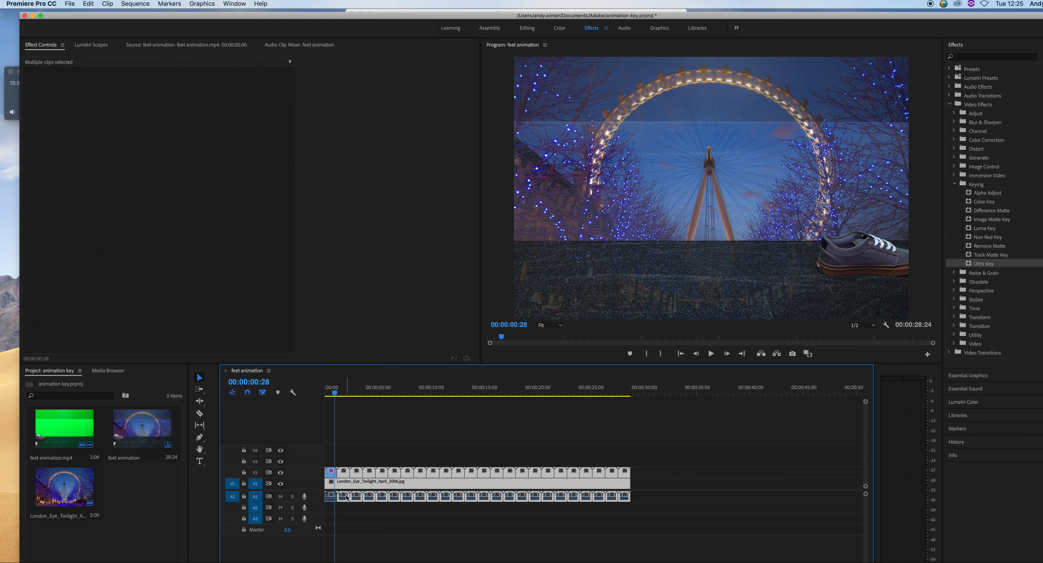
{"action": "key", "text": "Delete"}
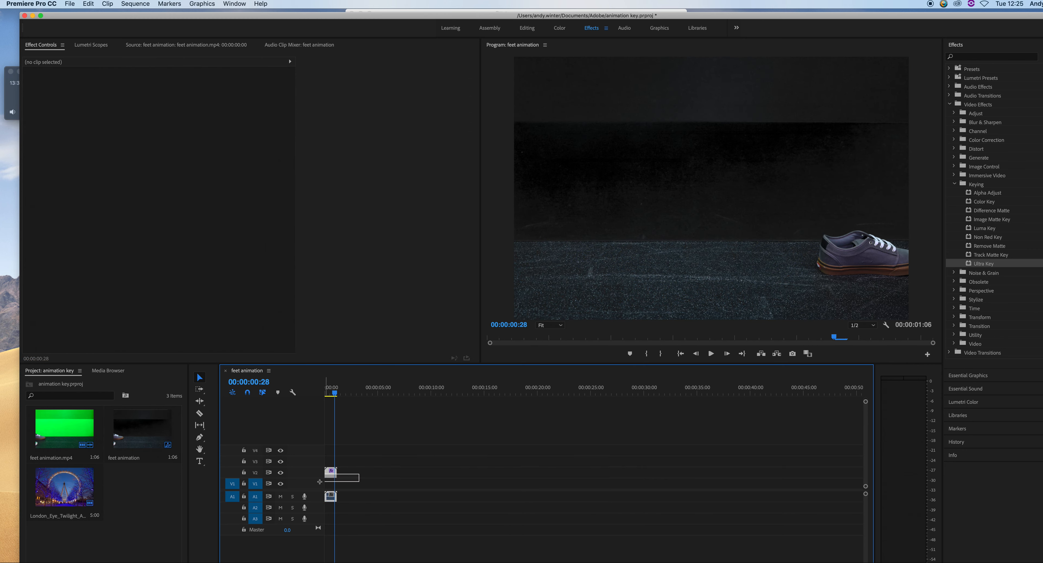
{"action": "left_click", "coordinate": [330, 496]}
{"action": "key", "text": "ctrl+v"}
{"action": "key", "text": "ctrl+v"}
{"action": "key", "text": "ctrl+v"}
{"action": "key", "text": "ctrl+v"}
{"action": "key", "text": "ctrl+v"}
{"action": "key", "text": "ctrl+v"}
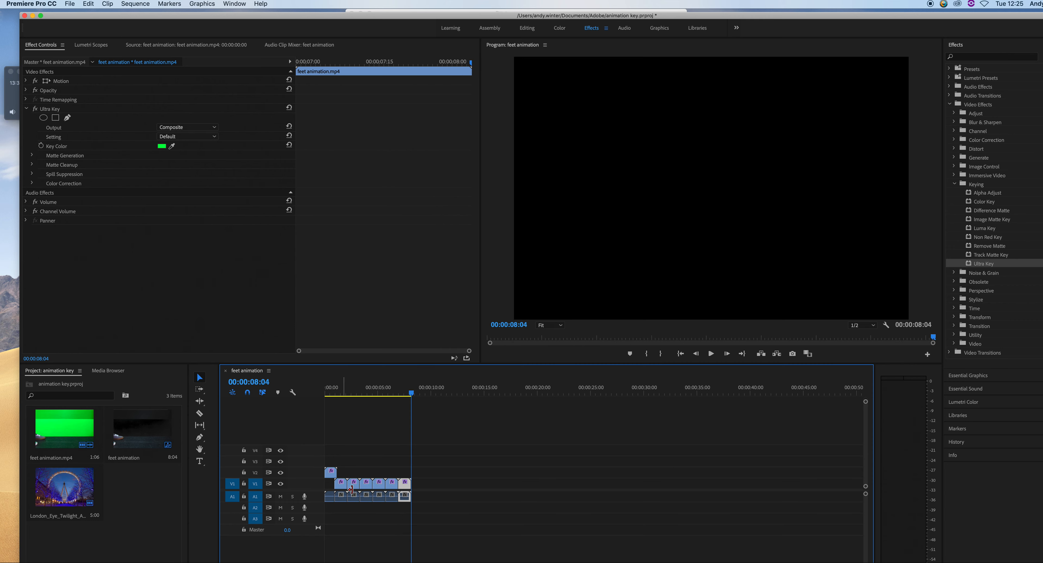
{"action": "key", "text": "super+z"}
{"action": "key", "text": "super+z"}
{"action": "key", "text": "super+z"}
{"action": "key", "text": "super+z"}
{"action": "key", "text": "super+z"}
{"action": "key", "text": "super+z"}
{"action": "key", "text": "super+z"}
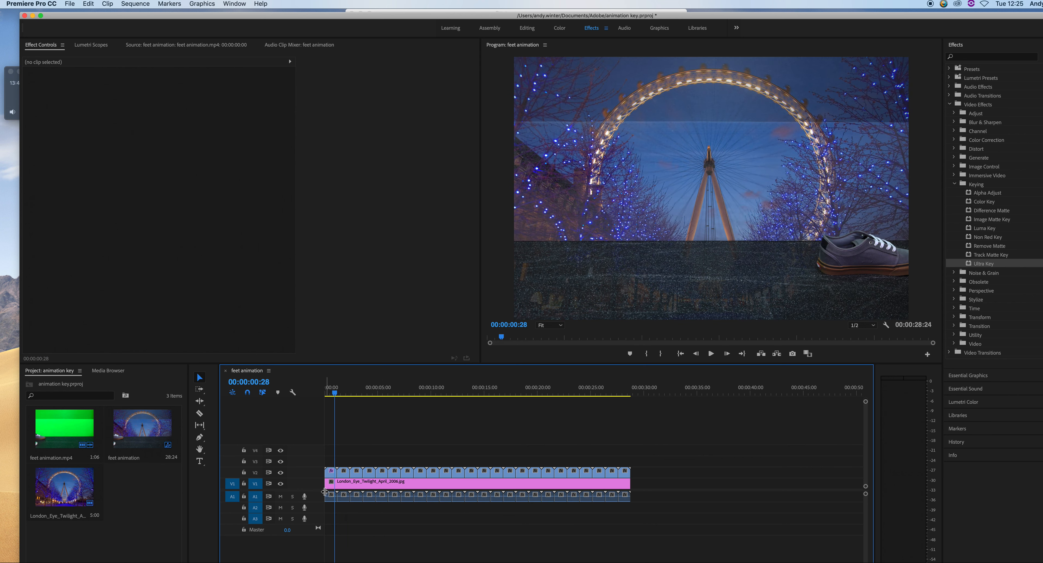
Delete the London Eye image and every animation clip except the first keyed clip
{"action": "left_click", "coordinate": [360, 484]}
{"action": "key", "text": "Delete"}
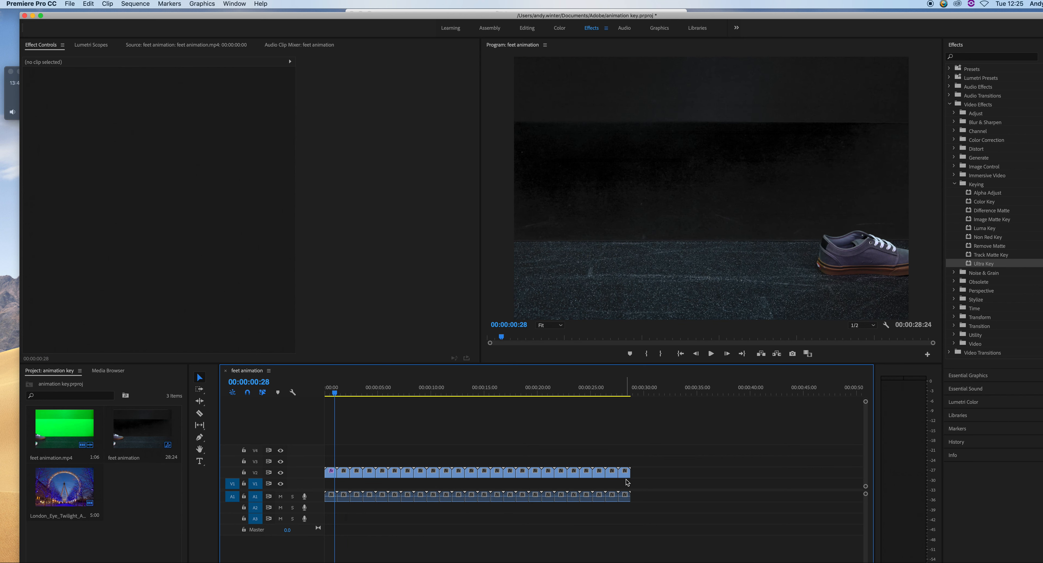
{"action": "left_click_drag", "start_coordinate": [694, 484], "coordinate": [345, 489]}
{"action": "left_click_drag", "start_coordinate": [351, 462], "coordinate": [634, 516]}
{"action": "key", "text": "Delete"}
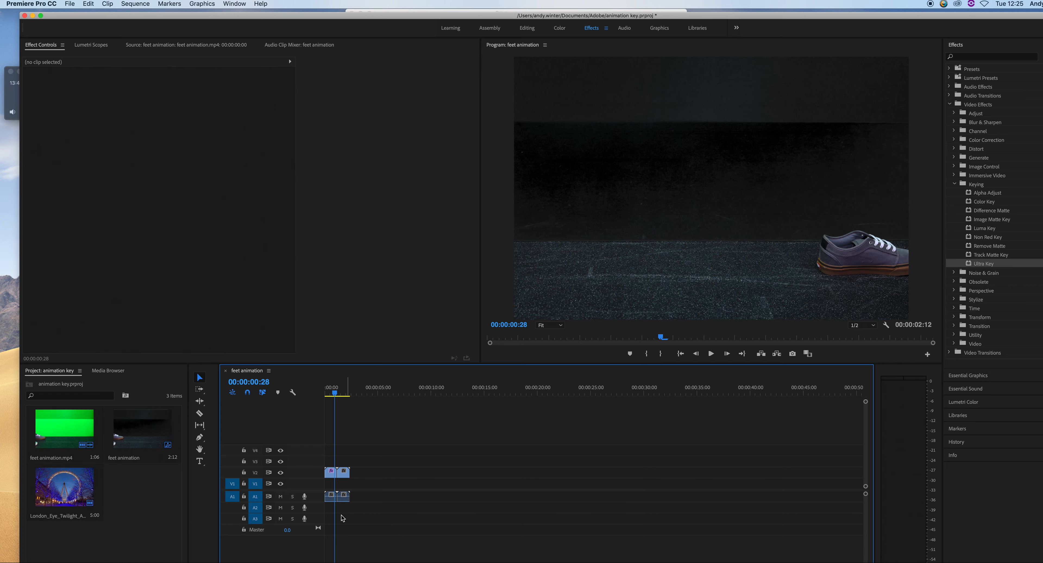
{"action": "left_click", "coordinate": [344, 473]}
{"action": "key", "text": "Delete"}
{"action": "left_click", "coordinate": [330, 495]}
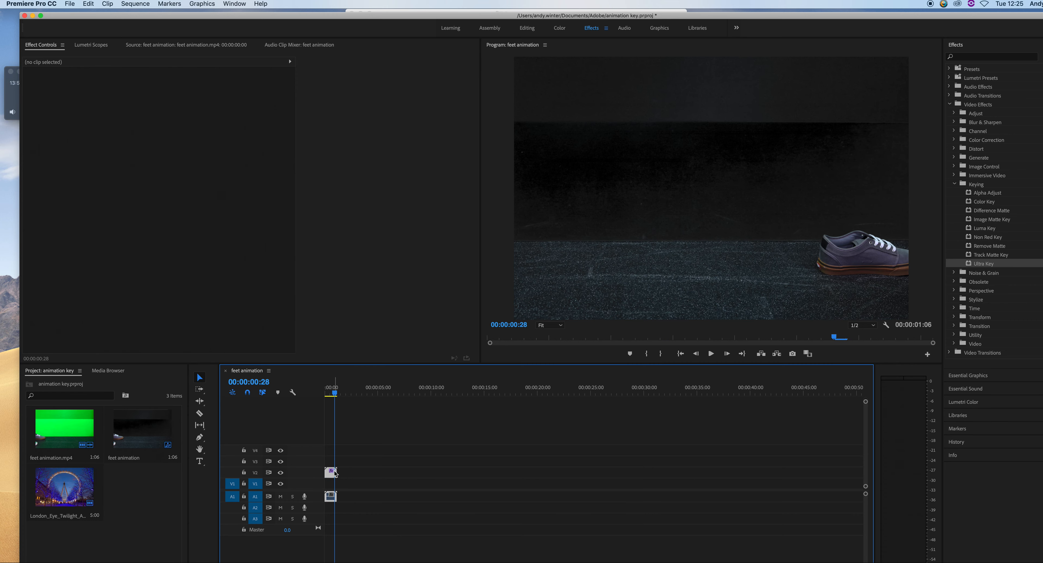
{"action": "left_click_drag", "start_coordinate": [336, 395], "coordinate": [329, 394]}
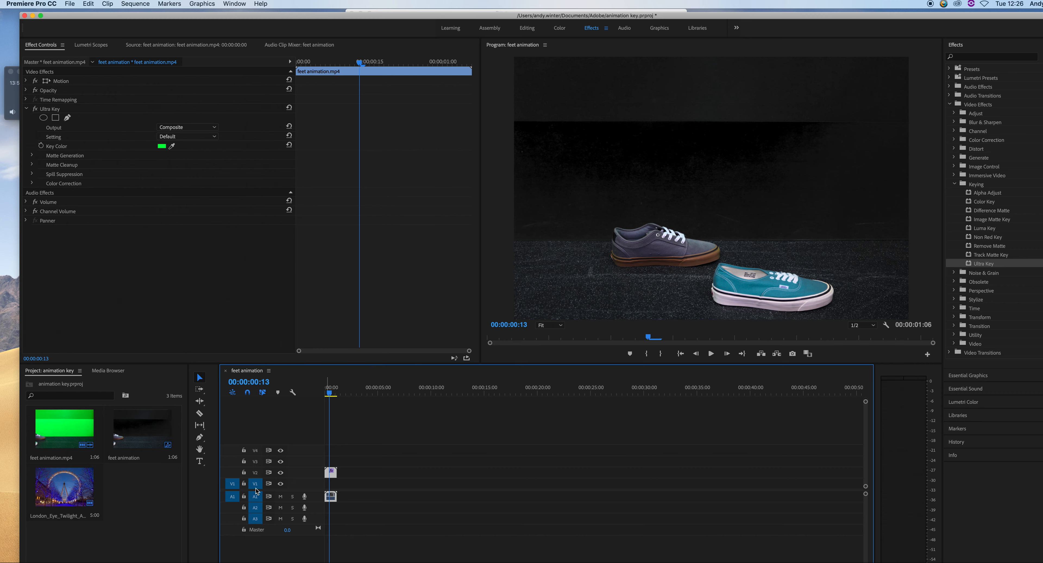
Target track V2 and paste the keyed animation clip repeatedly to fill about 30 seconds
{"action": "left_click_drag", "start_coordinate": [238, 486], "coordinate": [237, 473]}
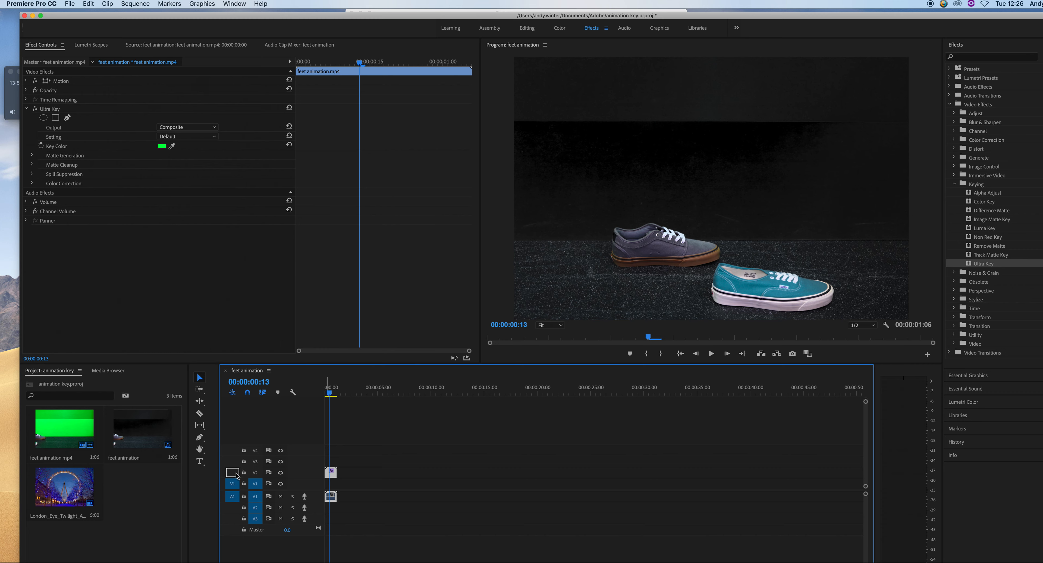
{"action": "left_click", "coordinate": [256, 483]}
{"action": "key", "text": "super+v"}
{"action": "key", "text": "super+v"}
{"action": "key", "text": "super+v"}
{"action": "key", "text": "super+v"}
{"action": "key", "text": "super+v"}
{"action": "key", "text": "super+v"}
{"action": "key", "text": "super+v"}
{"action": "key", "text": "super+v"}
{"action": "key", "text": "super+v"}
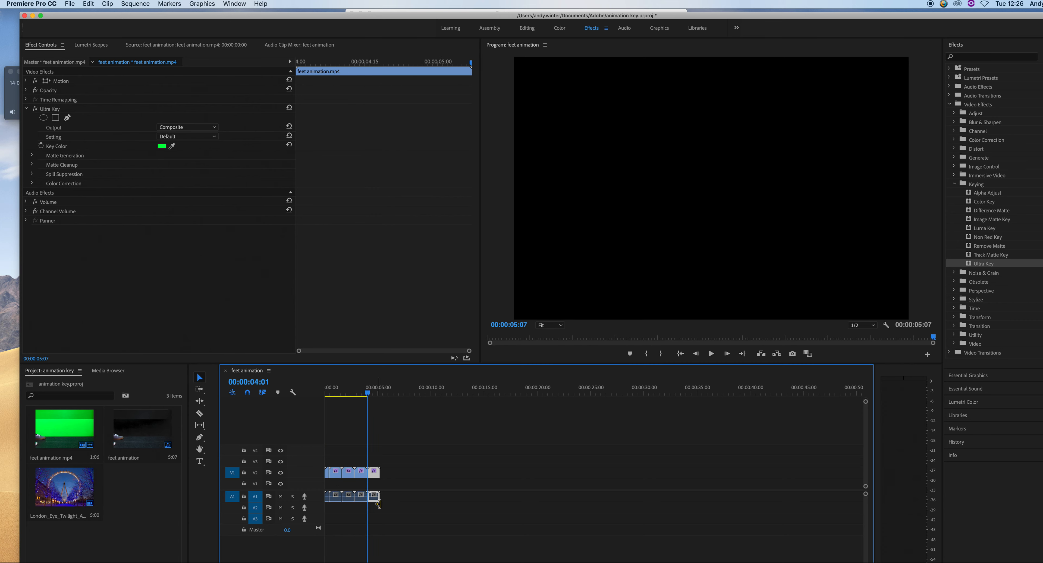
{"action": "key", "text": "super+v"}
{"action": "key", "text": "super+v"}
{"action": "key", "text": "super+v"}
{"action": "key", "text": "super+v"}
{"action": "key", "text": "super+v"}
{"action": "key", "text": "super+v"}
{"action": "key", "text": "super+v"}
{"action": "key", "text": "super+v"}
{"action": "key", "text": "super+v"}
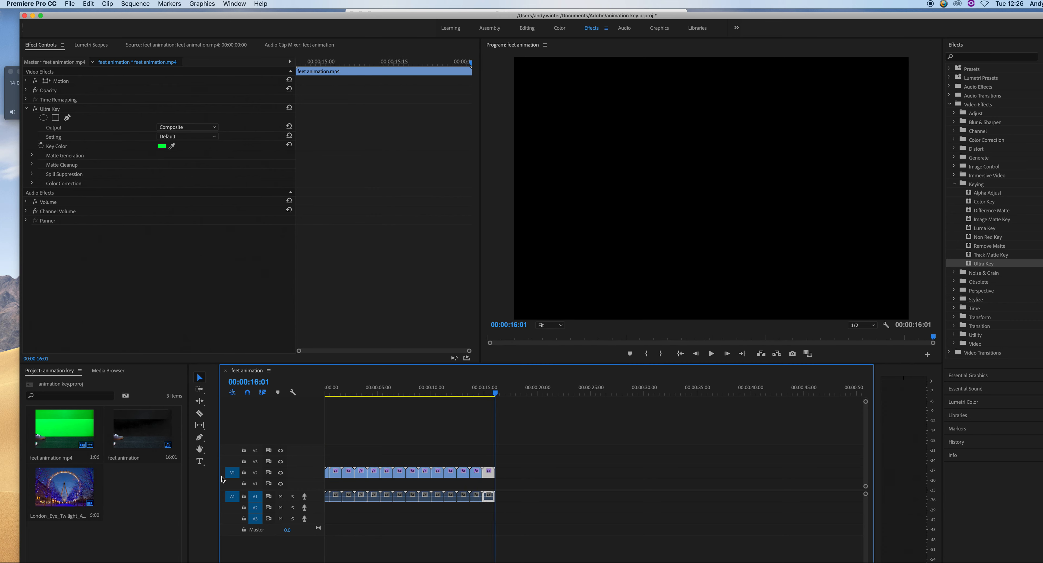
{"action": "key", "text": "super+v"}
{"action": "key", "text": "super+v"}
{"action": "key", "text": "super+v"}
{"action": "key", "text": "super+v"}
{"action": "key", "text": "super+v"}
{"action": "key", "text": "super+v"}
{"action": "key", "text": "super+v"}
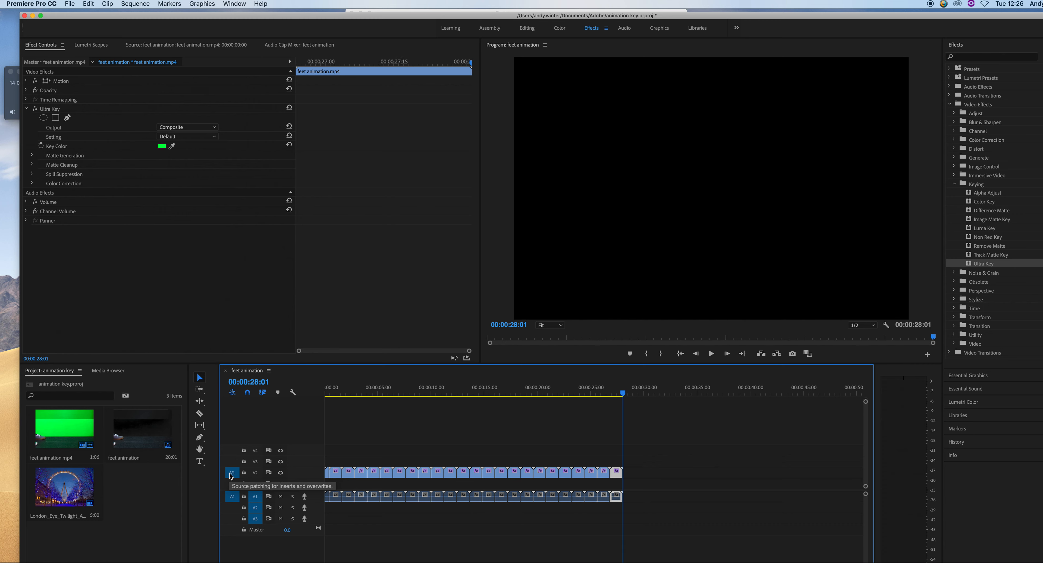
{"action": "left_click", "coordinate": [369, 452]}
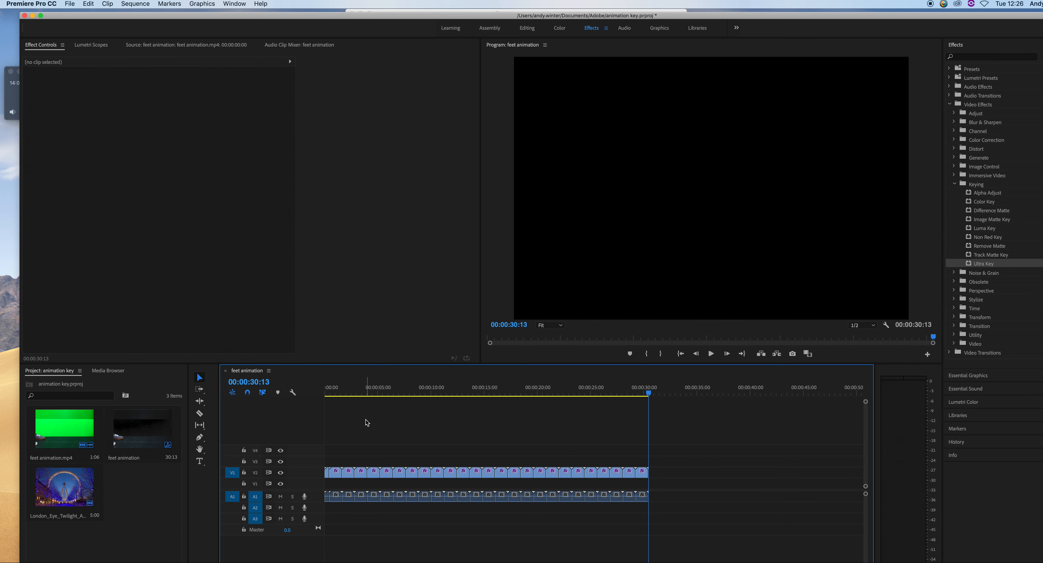
Add the London Eye image to V1 extended across the full animation length, and preview the composite
{"action": "left_click_drag", "start_coordinate": [75, 493], "coordinate": [315, 488]}
{"action": "left_click_drag", "start_coordinate": [362, 395], "coordinate": [333, 398]}
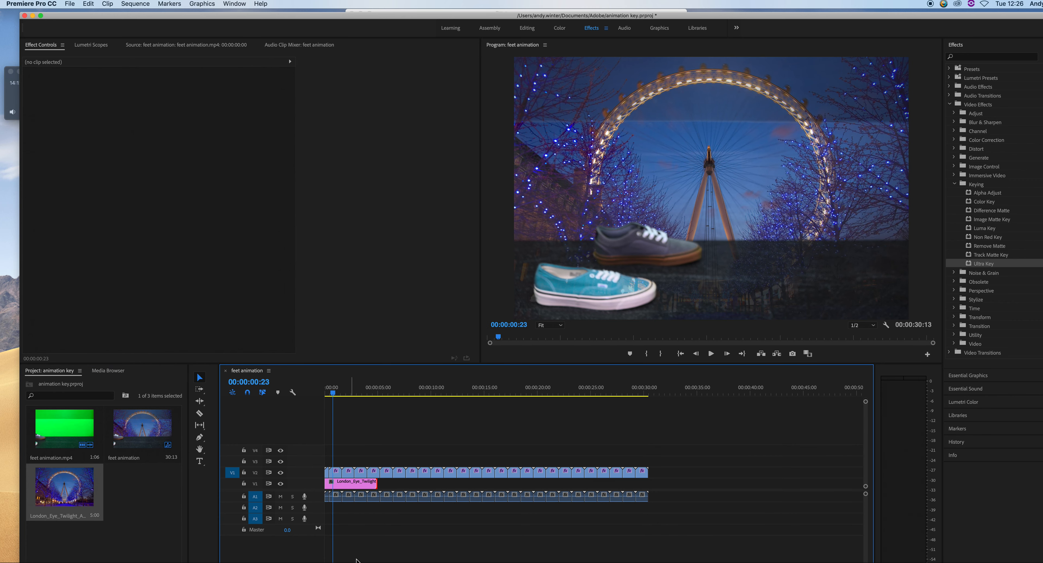
{"action": "left_click", "coordinate": [370, 489]}
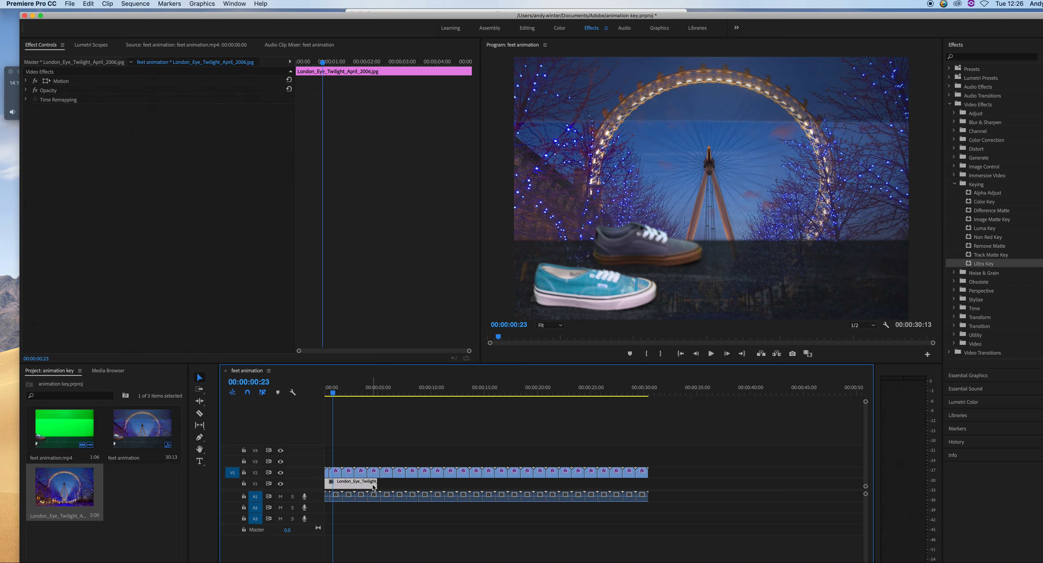
{"action": "left_click_drag", "start_coordinate": [54, 481], "coordinate": [384, 492]}
{"action": "left_click", "coordinate": [405, 486]}
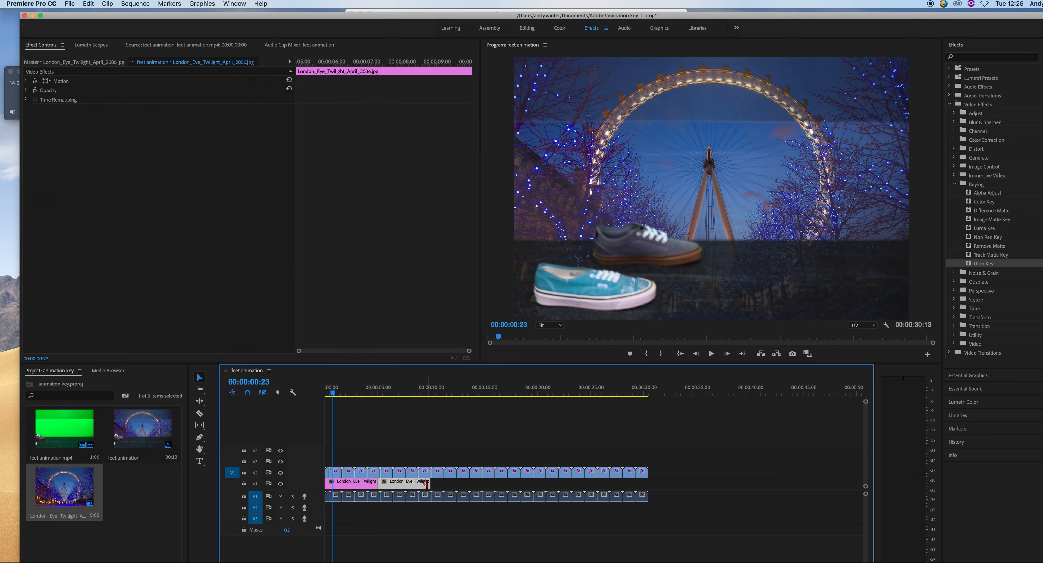
{"action": "left_click_drag", "start_coordinate": [362, 489], "coordinate": [647, 482]}
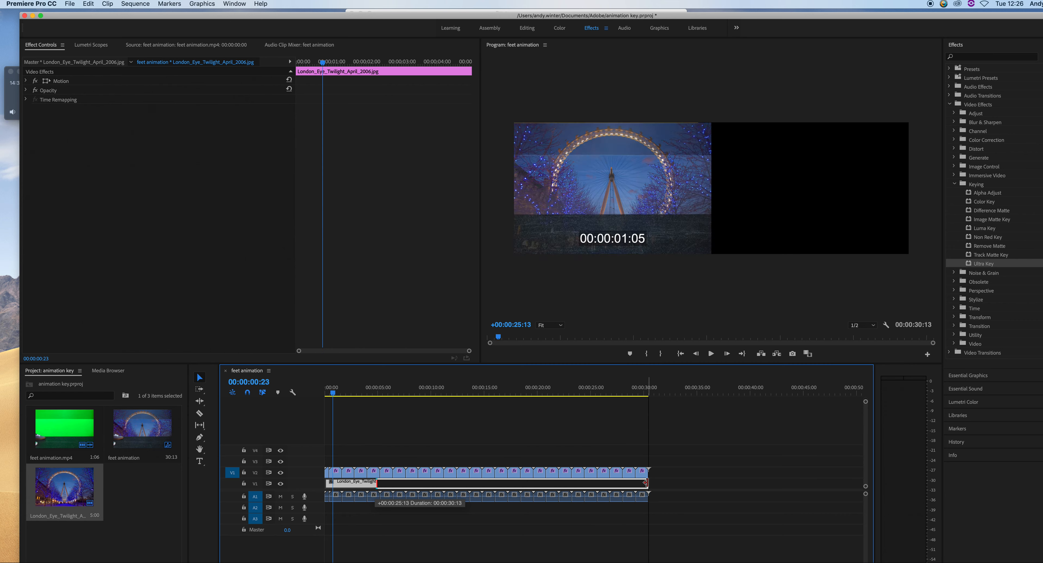
{"action": "key", "text": "space"}
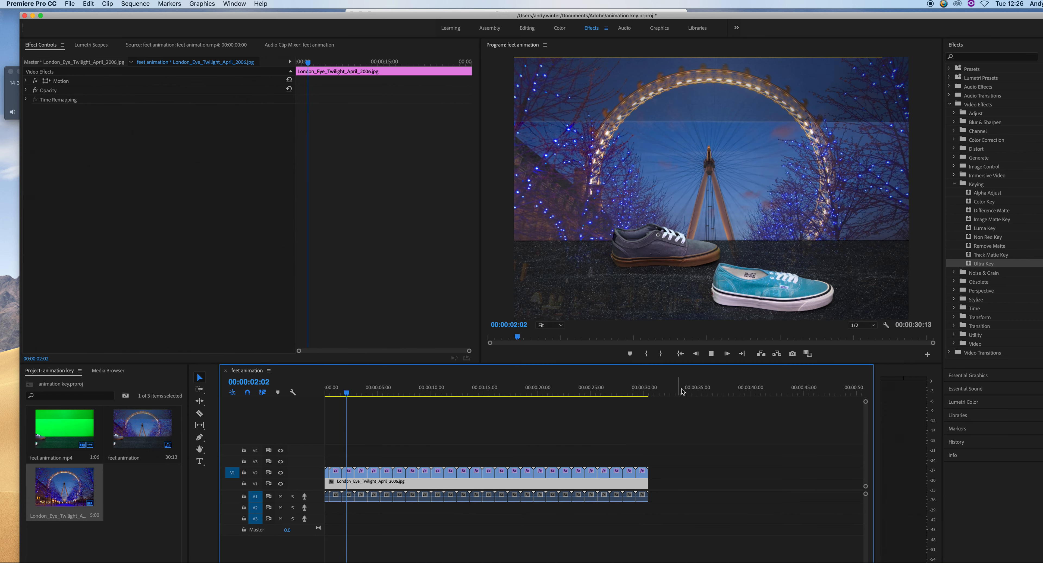
{"action": "key", "text": "space"}
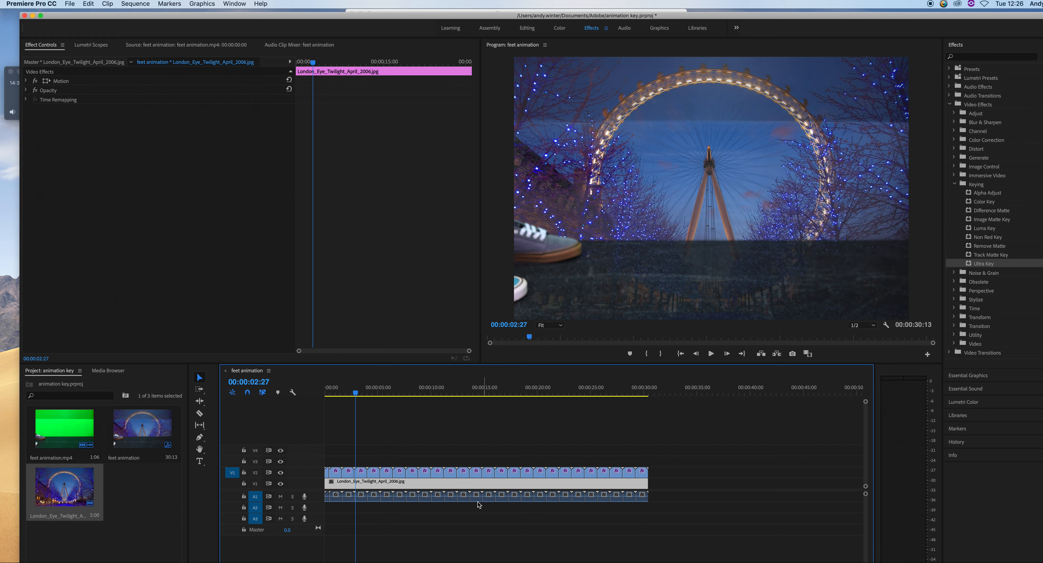
Scale and reposition the London Eye background to fill the frame, at about 97% scale
{"action": "double_click", "coordinate": [464, 486]}
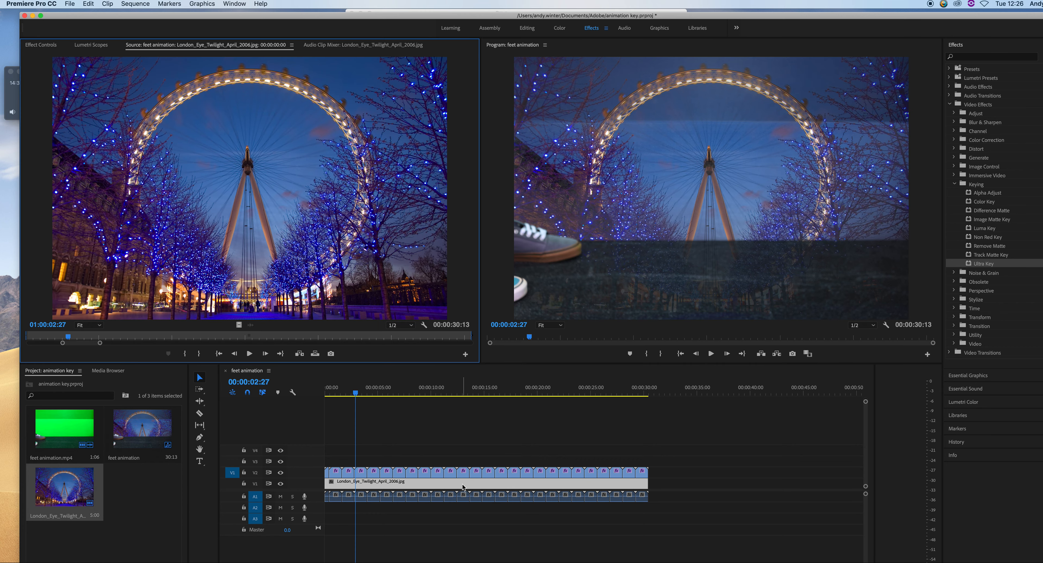
{"action": "left_click", "coordinate": [56, 45]}
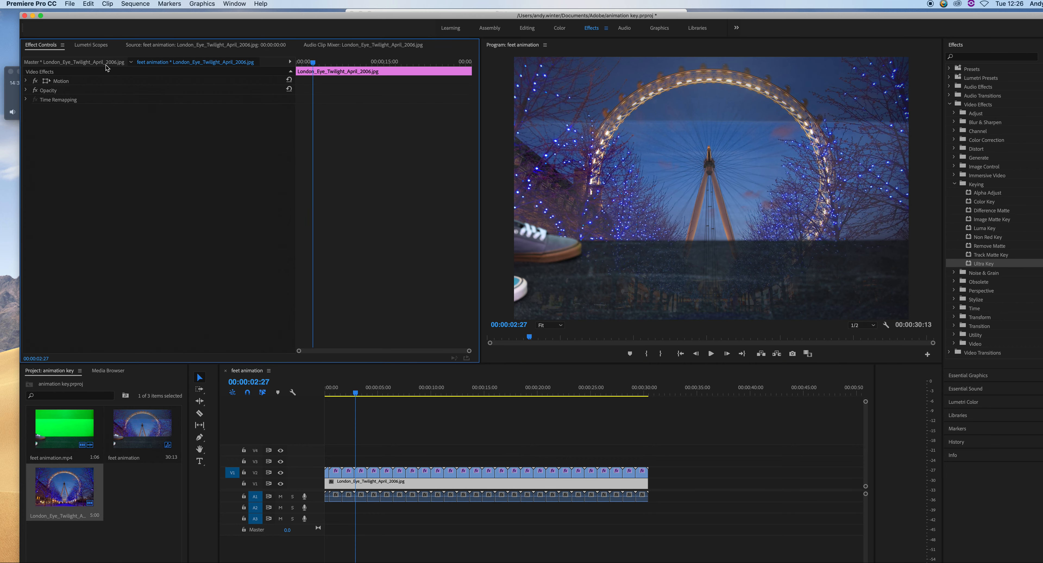
{"action": "left_click", "coordinate": [53, 82]}
{"action": "left_click", "coordinate": [27, 81]}
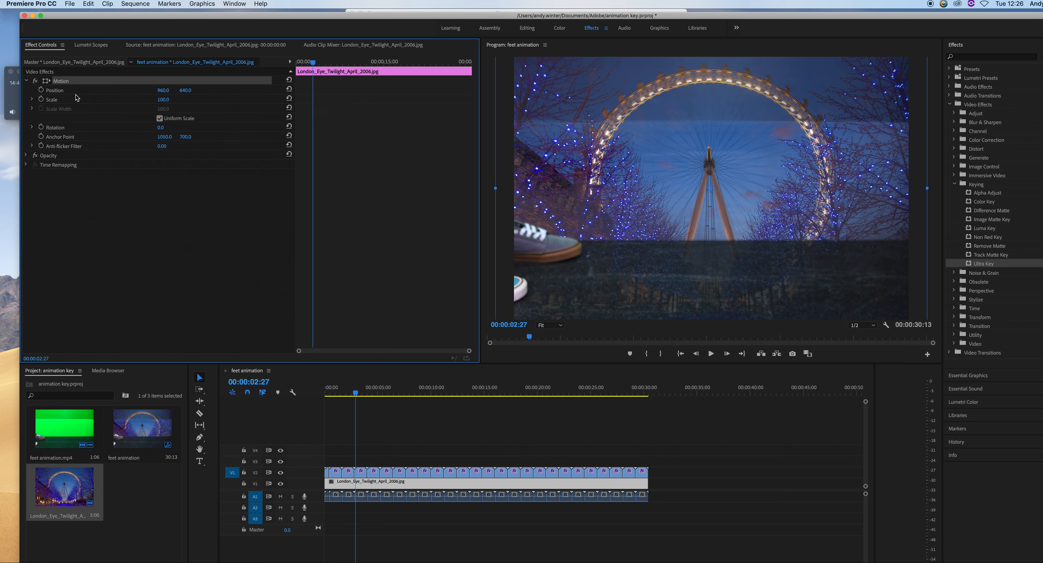
{"action": "mouse_move", "coordinate": [162, 100]}
{"action": "left_mouse_down"}
{"action": "mouse_move", "coordinate": [144, 99]}
{"action": "mouse_move", "coordinate": [158, 99]}
{"action": "left_mouse_up"}
{"action": "mouse_move", "coordinate": [665, 177]}
{"action": "left_mouse_down"}
{"action": "mouse_move", "coordinate": [664, 144]}
{"action": "mouse_move", "coordinate": [653, 144]}
{"action": "mouse_move", "coordinate": [673, 134]}
{"action": "mouse_move", "coordinate": [665, 132]}
{"action": "mouse_move", "coordinate": [664, 181]}
{"action": "left_mouse_up"}
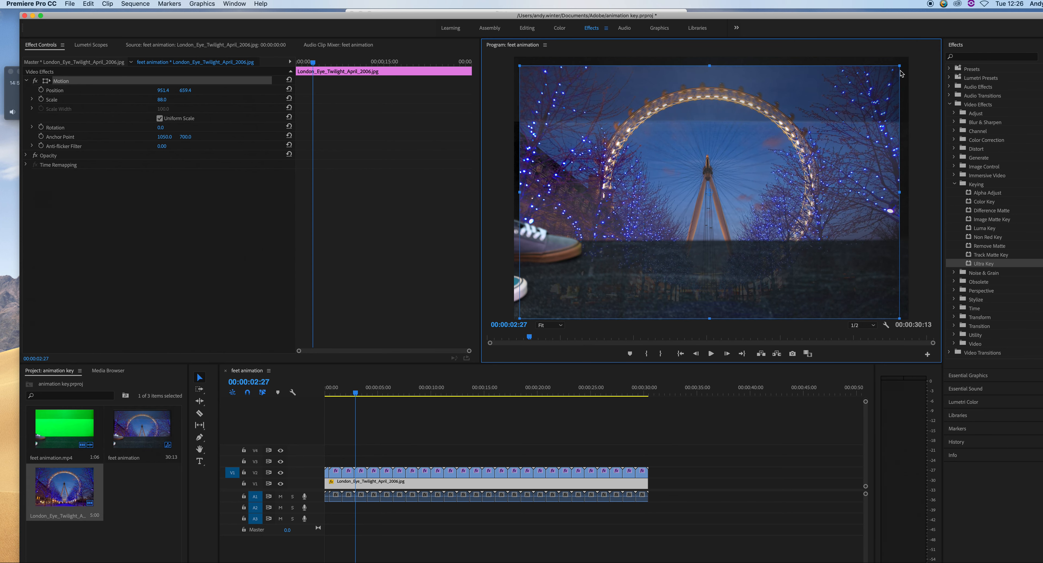
{"action": "left_click_drag", "start_coordinate": [899, 68], "coordinate": [963, 56]}
{"action": "left_click_drag", "start_coordinate": [900, 306], "coordinate": [947, 338]}
{"action": "left_click_drag", "start_coordinate": [611, 119], "coordinate": [745, 214]}
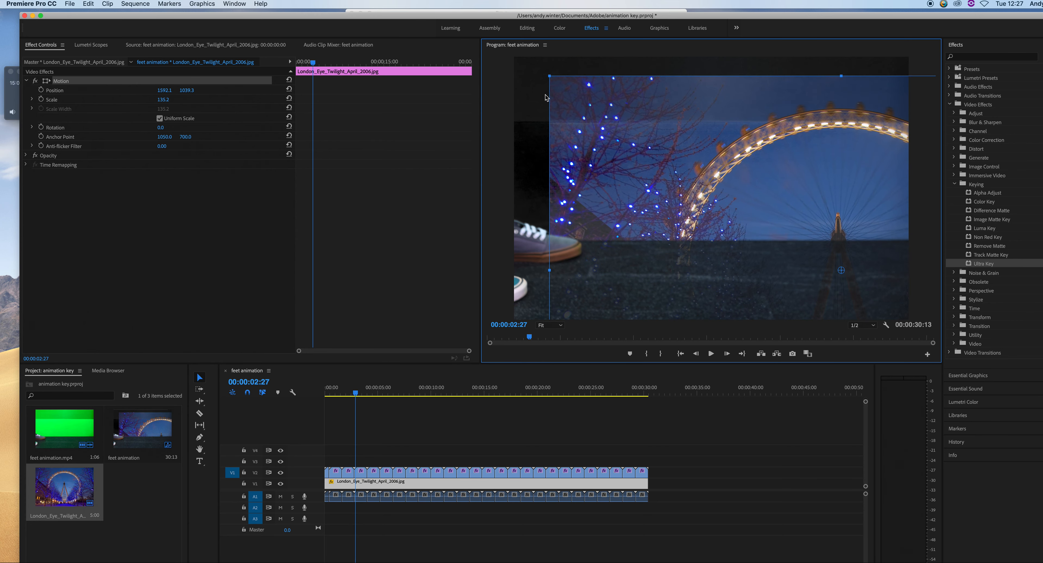
{"action": "left_click_drag", "start_coordinate": [549, 82], "coordinate": [651, 144]}
{"action": "left_click_drag", "start_coordinate": [824, 193], "coordinate": [694, 109]}
{"action": "left_click_drag", "start_coordinate": [887, 306], "coordinate": [912, 322]}
{"action": "left_click_drag", "start_coordinate": [842, 197], "coordinate": [849, 196]}
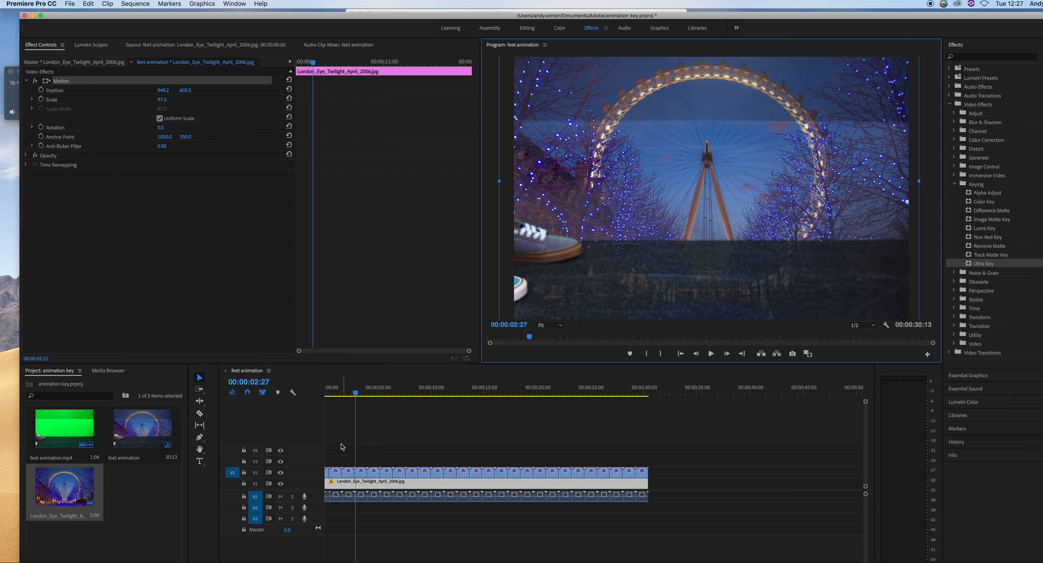
Scrub through the composited sequence from start to end
{"action": "key", "text": "Home"}
{"action": "left_click", "coordinate": [487, 333]}
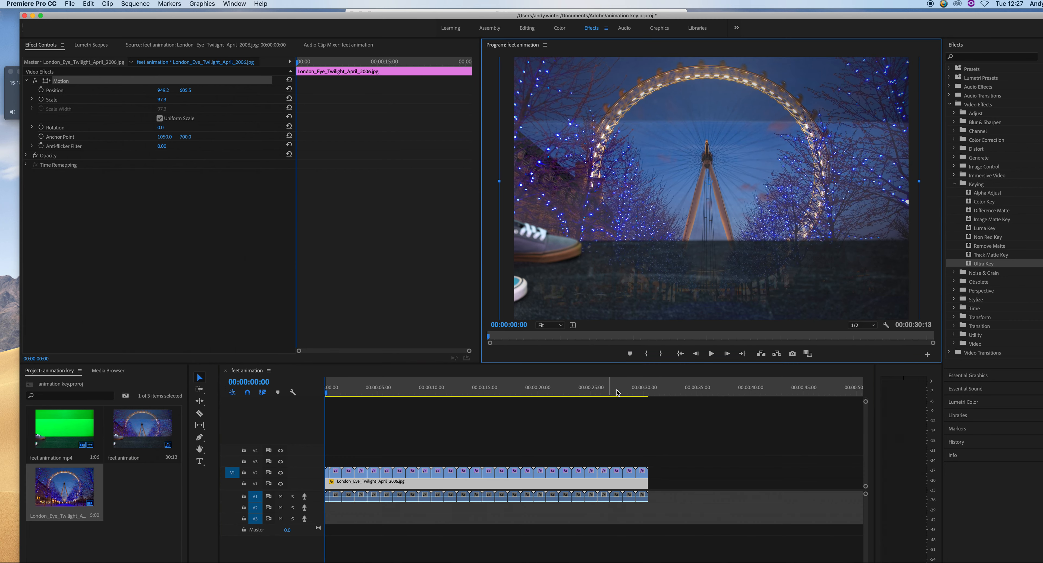
{"action": "left_click", "coordinate": [652, 394]}
{"action": "left_click_drag", "start_coordinate": [652, 394], "coordinate": [649, 395]}
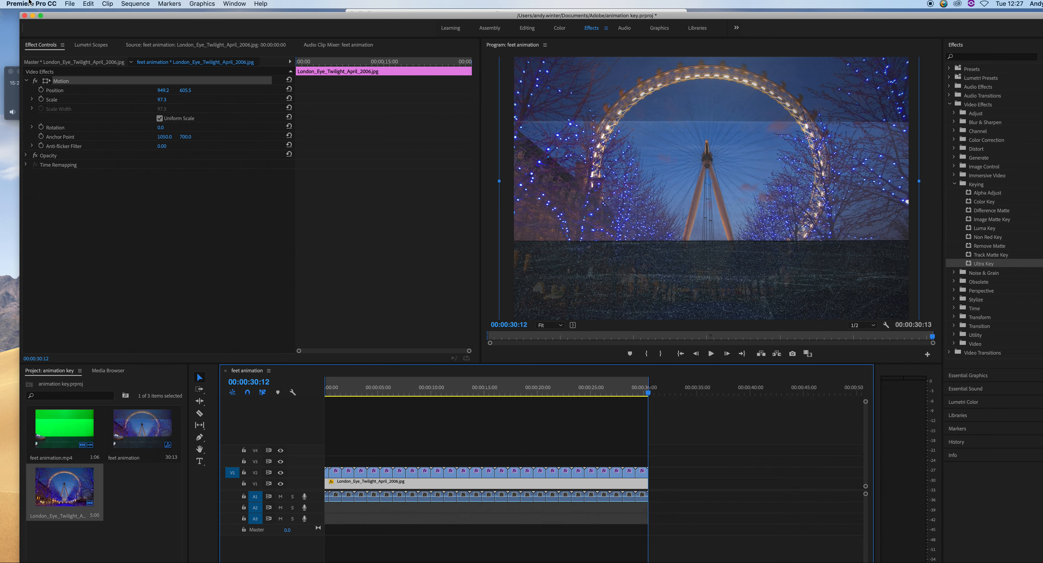
Open the media export settings and set the format to H.264
{"action": "left_click", "coordinate": [68, 3]}
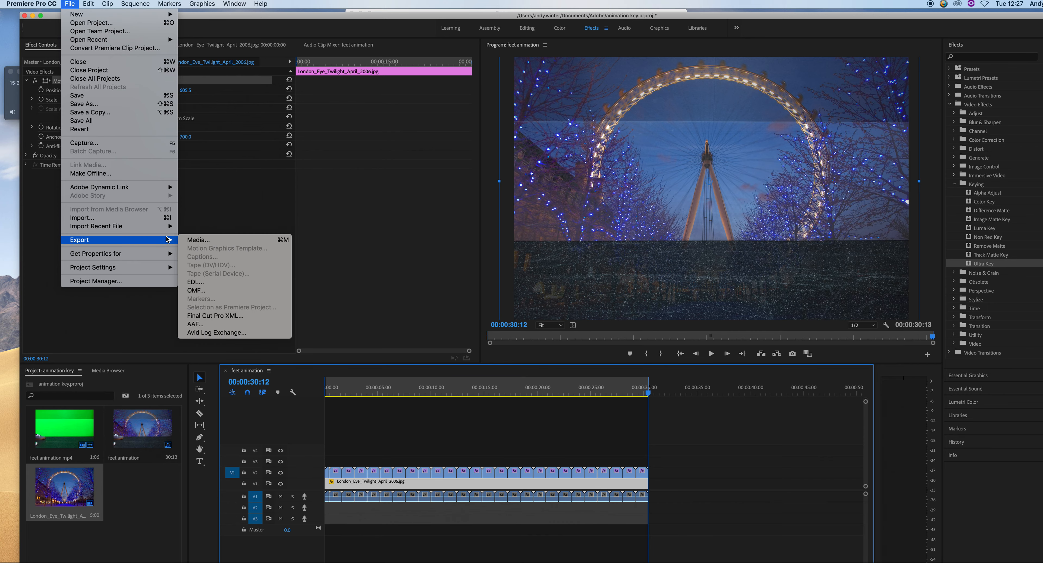
{"action": "left_click", "coordinate": [197, 240]}
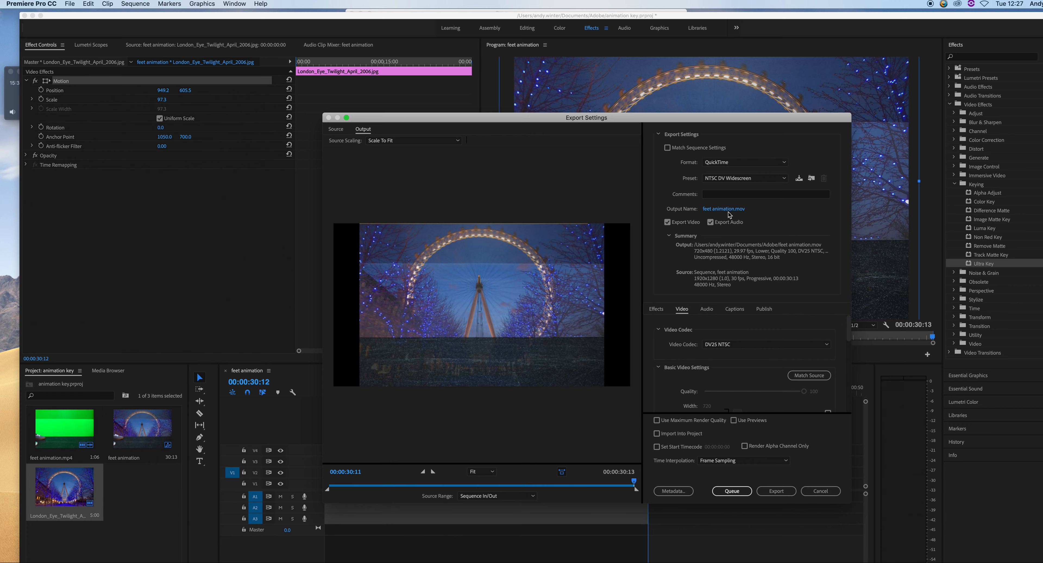
{"action": "left_click", "coordinate": [761, 178]}
{"action": "left_click", "coordinate": [761, 183]}
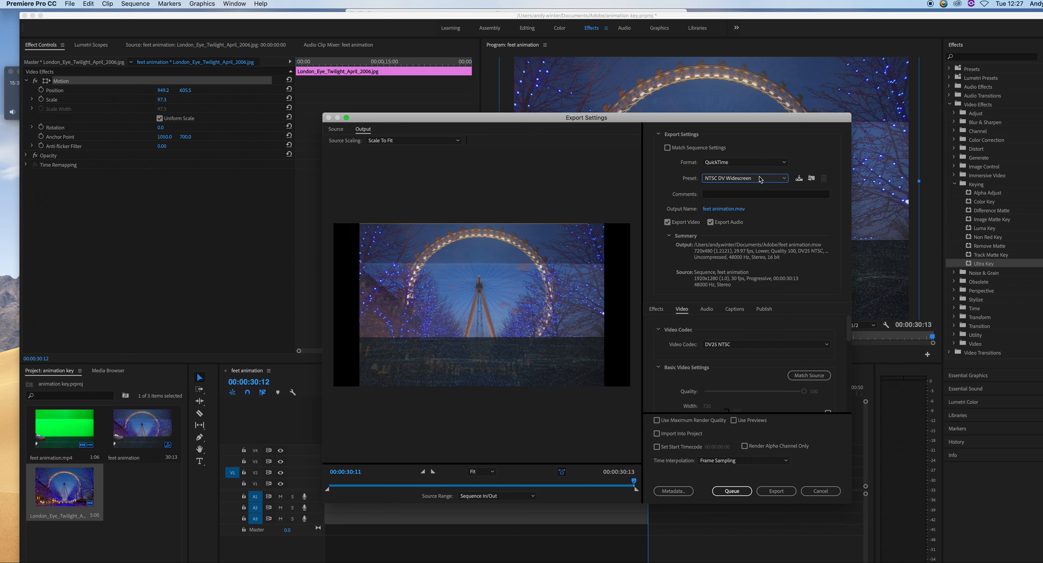
{"action": "left_click", "coordinate": [761, 163]}
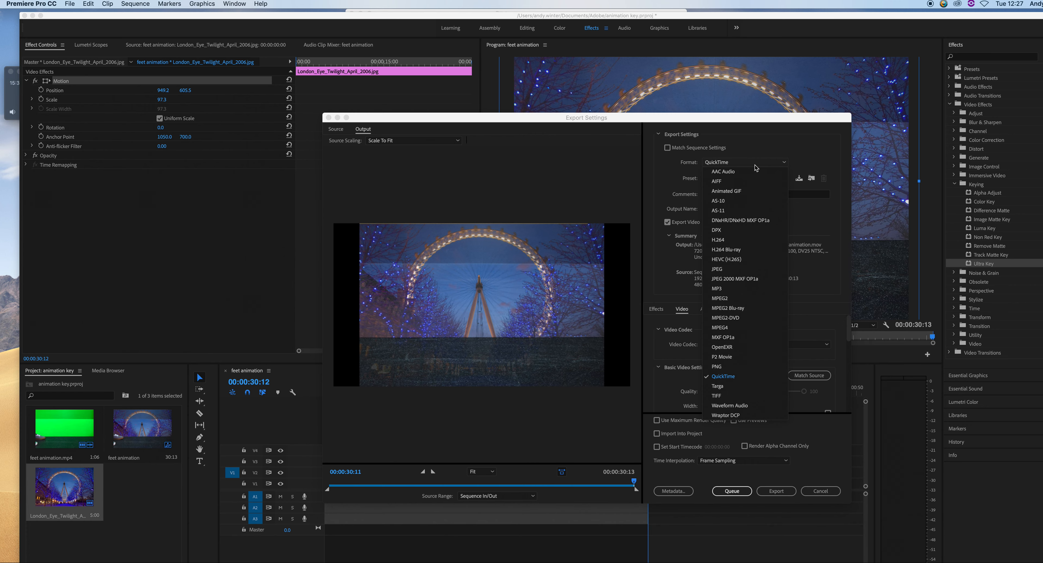
{"action": "left_click", "coordinate": [734, 242]}
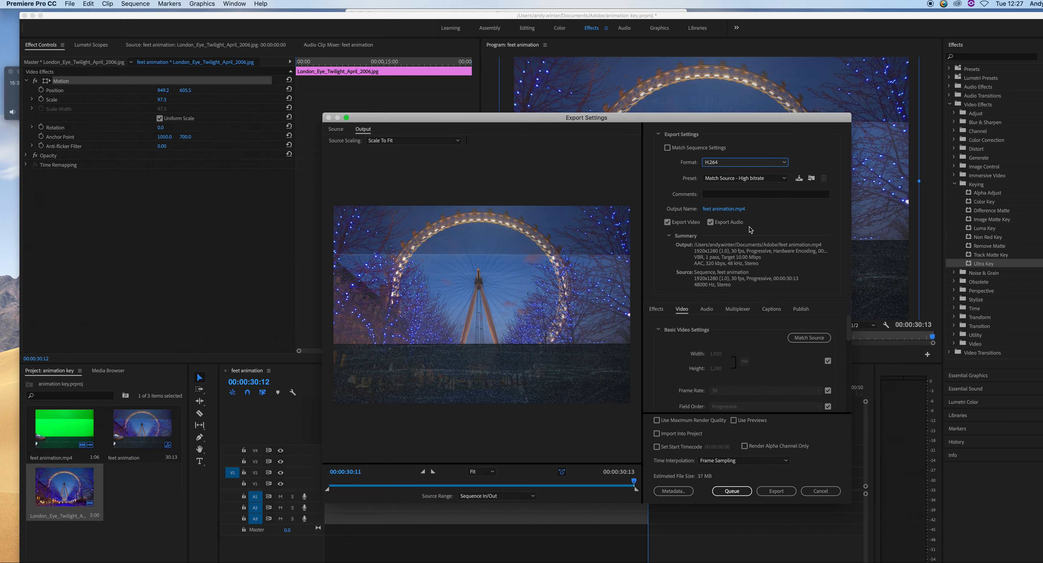
Name the output feet animation keyed in Documents and export the video
{"action": "left_click", "coordinate": [735, 209]}
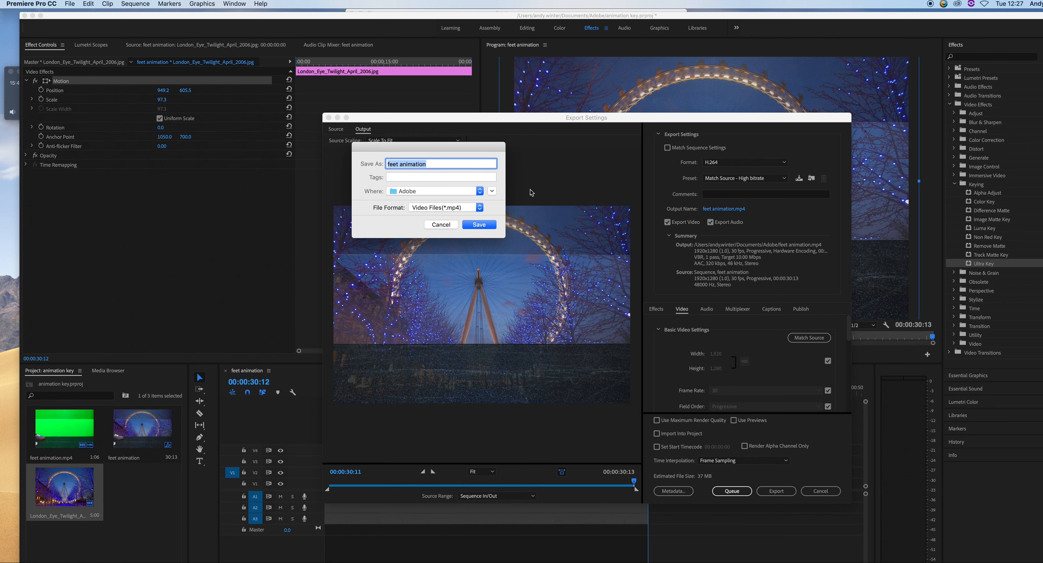
{"action": "left_click", "coordinate": [492, 191]}
{"action": "left_click", "coordinate": [275, 222]}
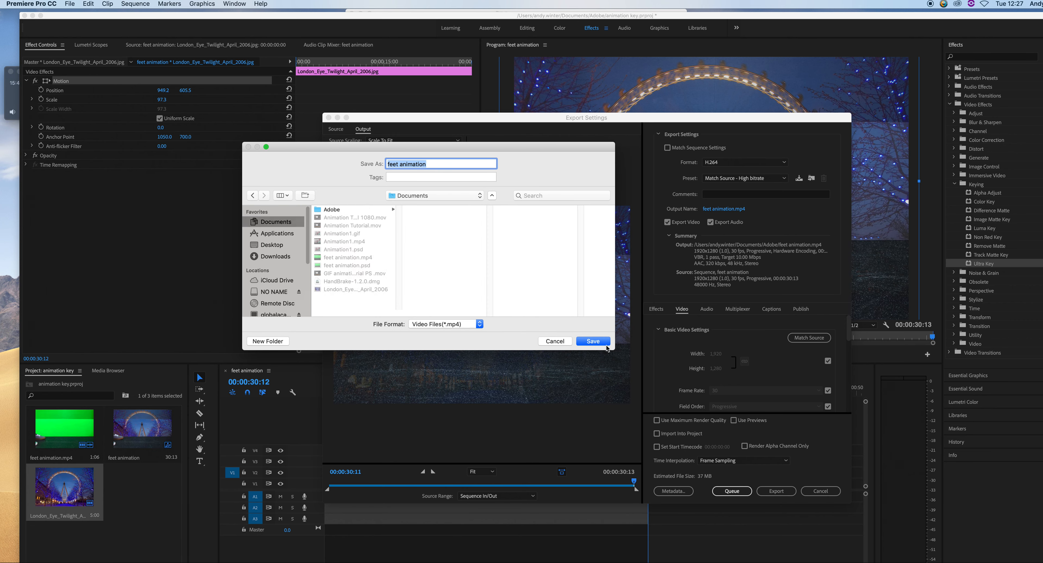
{"action": "left_click", "coordinate": [600, 343]}
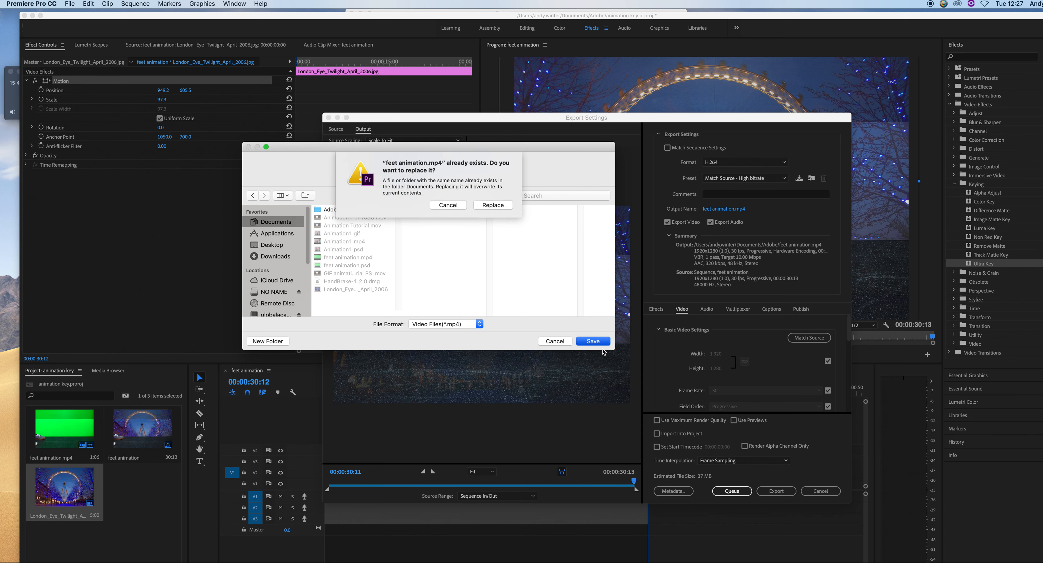
{"action": "left_click", "coordinate": [447, 206]}
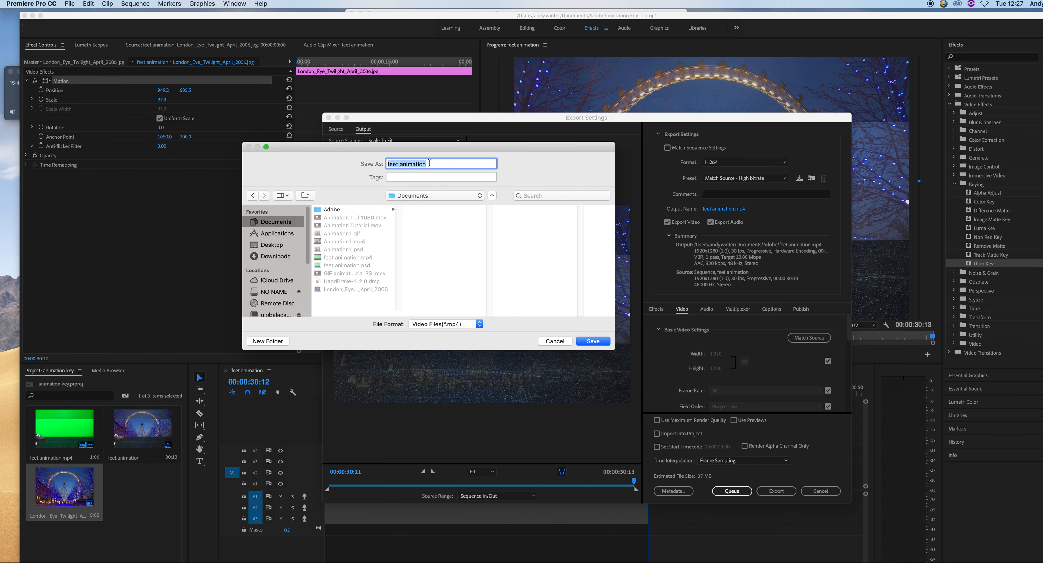
{"action": "left_click", "coordinate": [432, 164]}
{"action": "type", "text": "keyed"}
{"action": "left_click", "coordinate": [583, 342]}
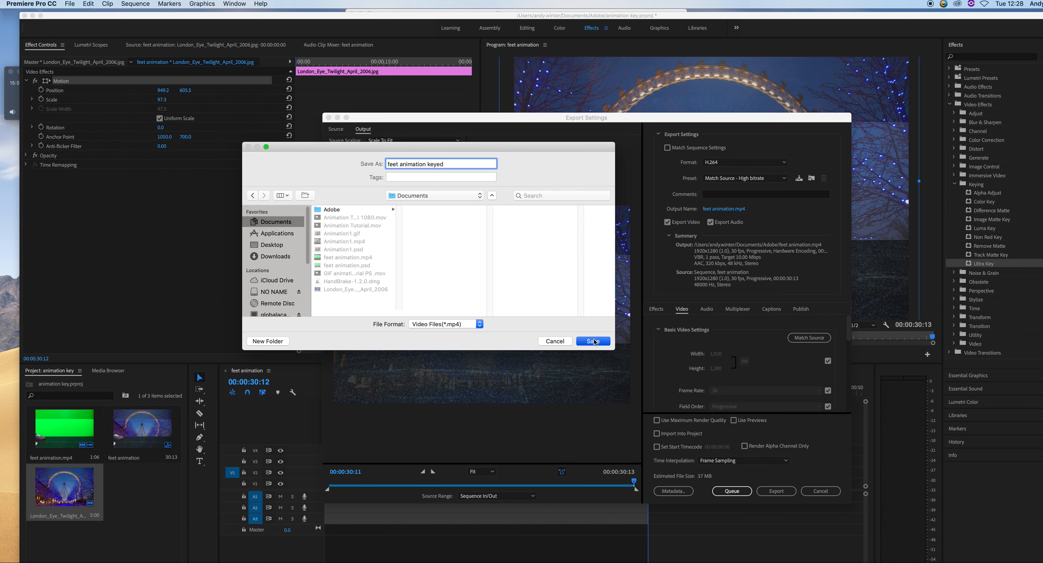
{"action": "left_click", "coordinate": [780, 491]}
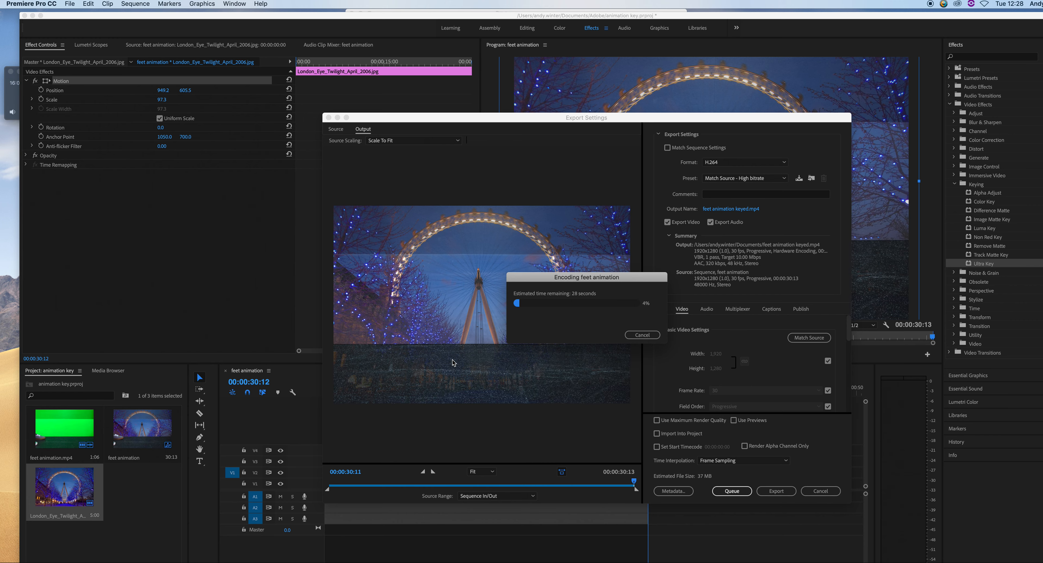
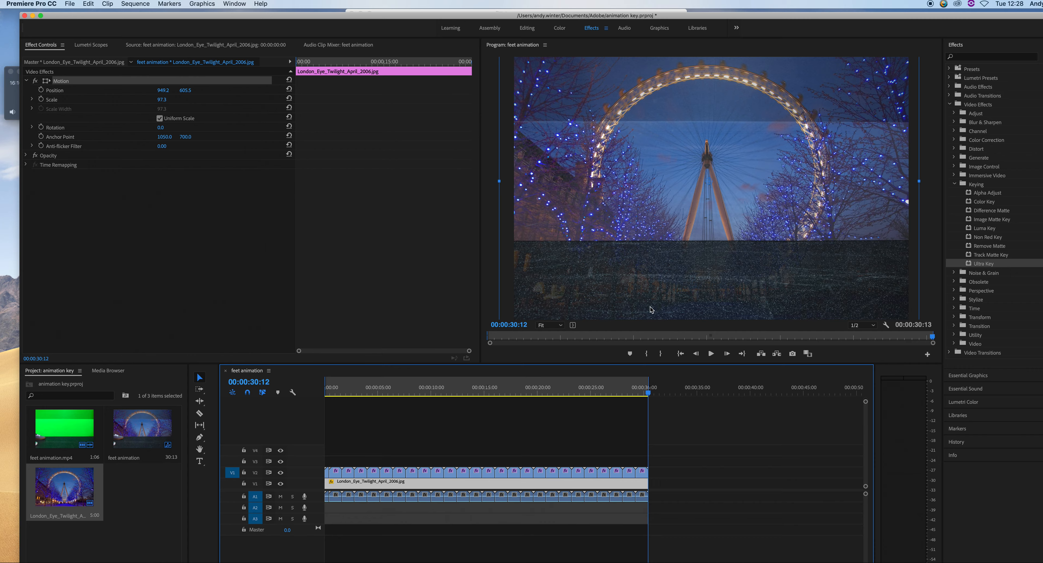
Hide Premiere Pro and open the exported feet animation keyed.mp4 from Documents in QuickTime Player, starting playback
{"action": "key", "text": "super+h"}
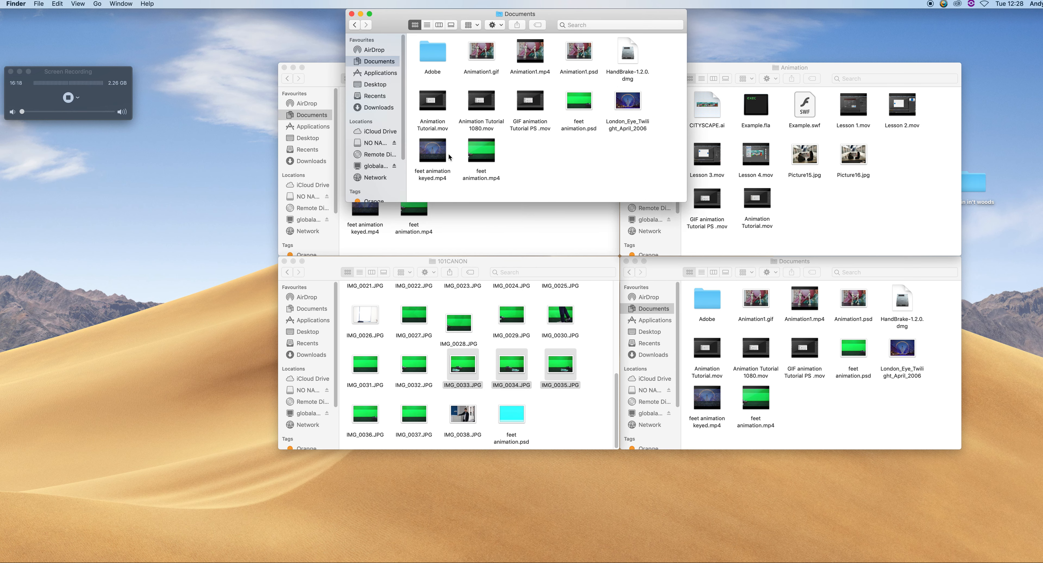
{"action": "double_click", "coordinate": [439, 157]}
{"action": "key", "text": "space"}
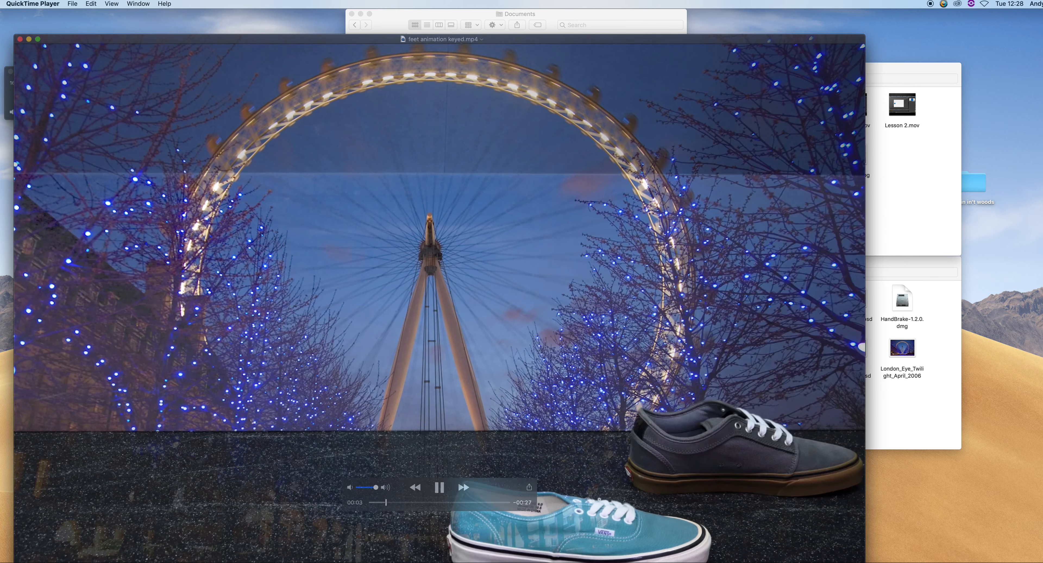
Play through the keyed video, pausing and resuming repeatedly to inspect the composited shoes over the background
{"action": "key", "text": "space"}
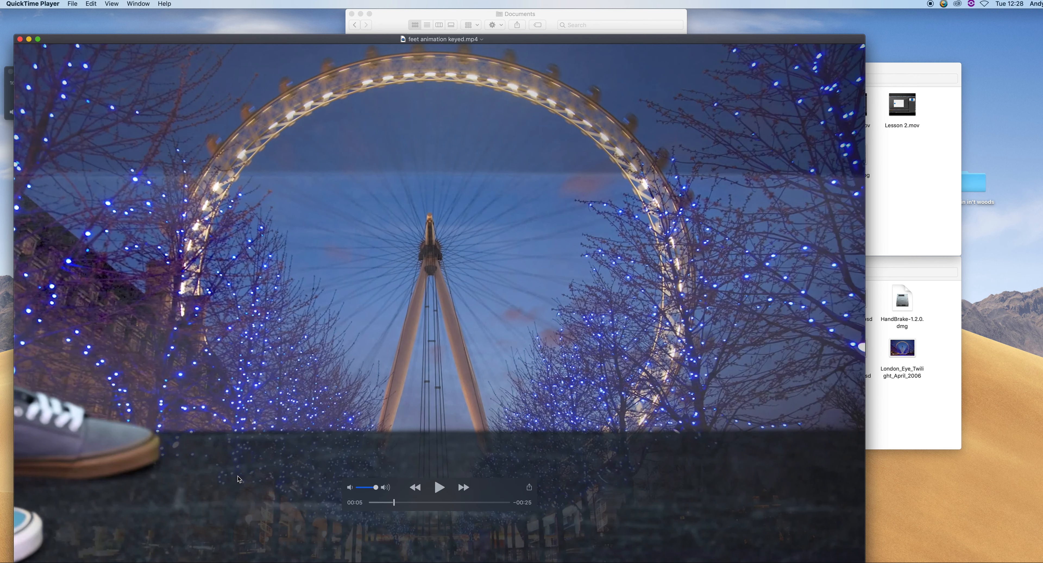
{"action": "key", "text": "space"}
{"action": "key", "text": "space"}
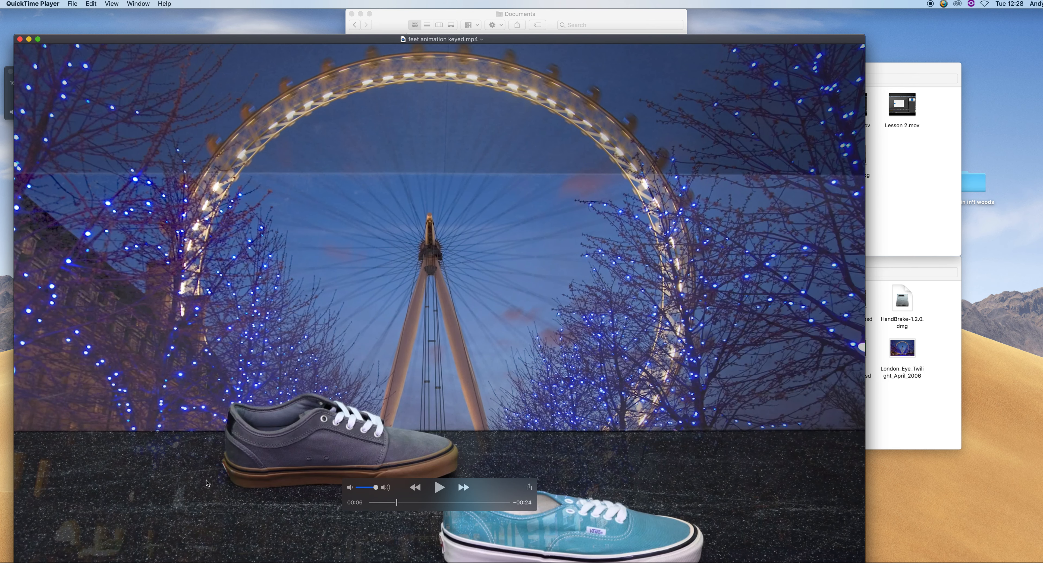
{"action": "left_click", "coordinate": [439, 487]}
{"action": "left_click", "coordinate": [439, 487]}
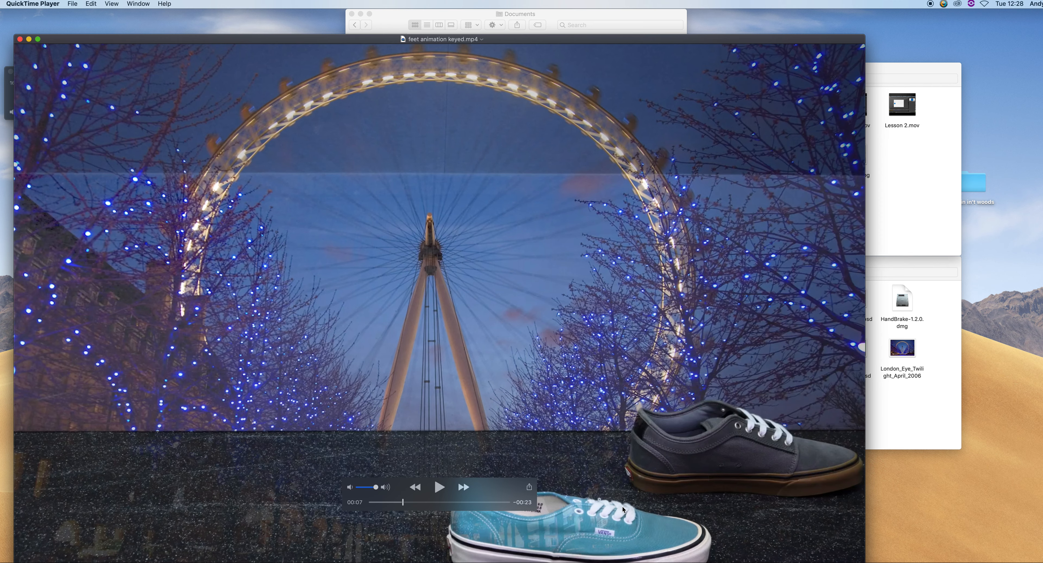
{"action": "left_click", "coordinate": [439, 488]}
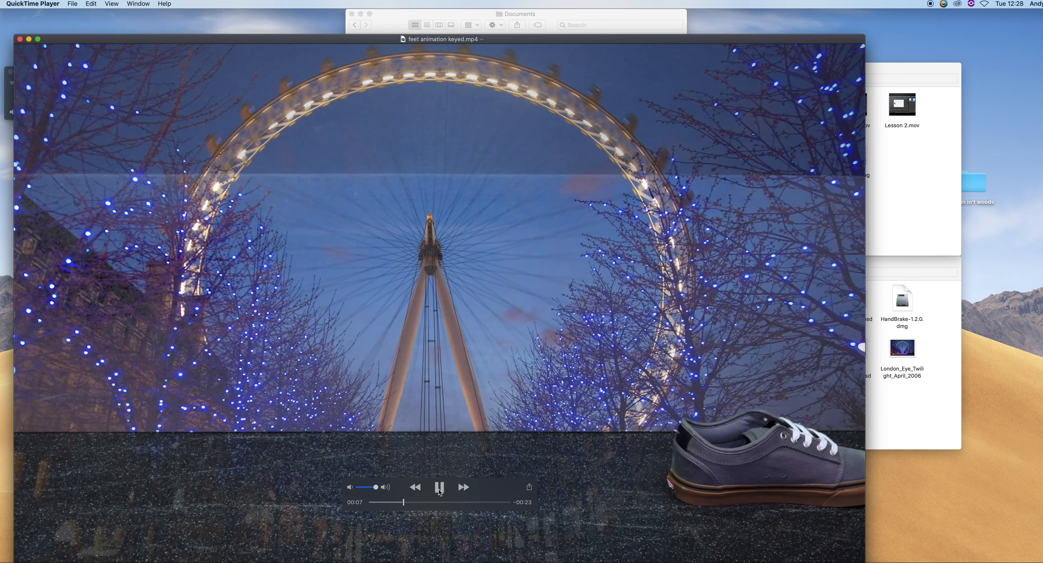
{"action": "left_click", "coordinate": [440, 490]}
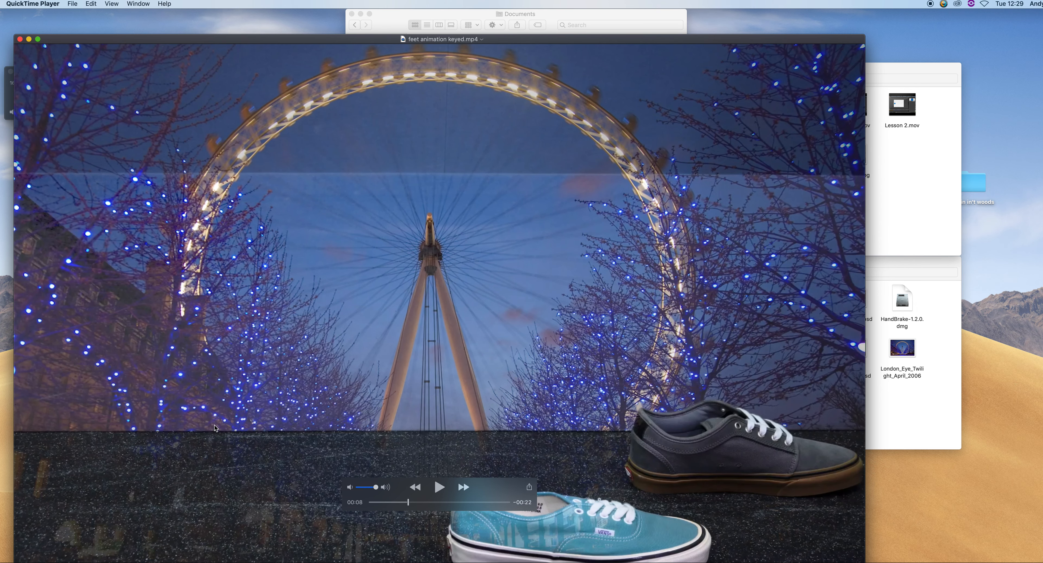
{"action": "left_click_drag", "start_coordinate": [210, 40], "coordinate": [232, 24]}
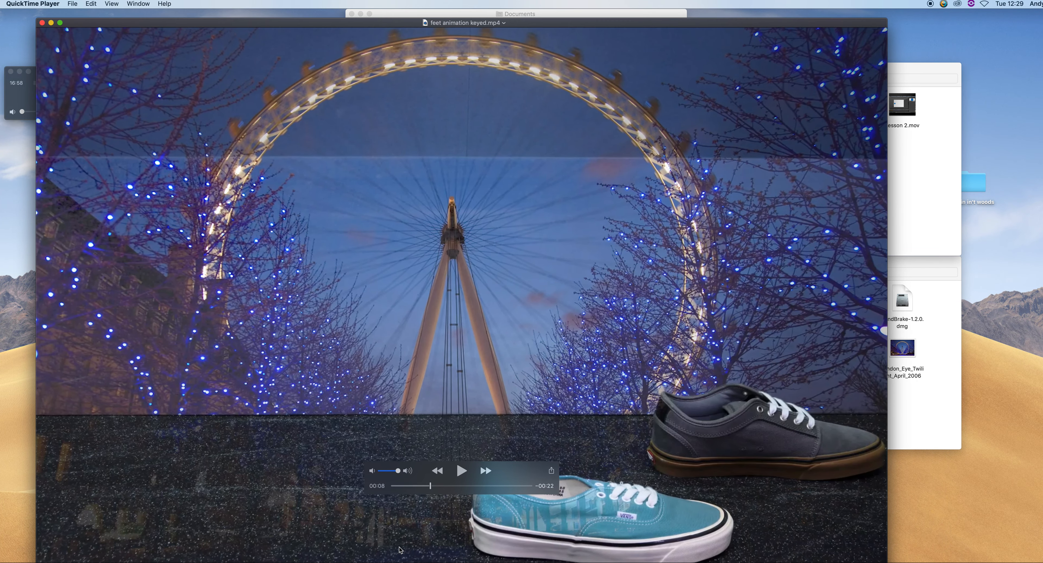
{"action": "left_click", "coordinate": [461, 472]}
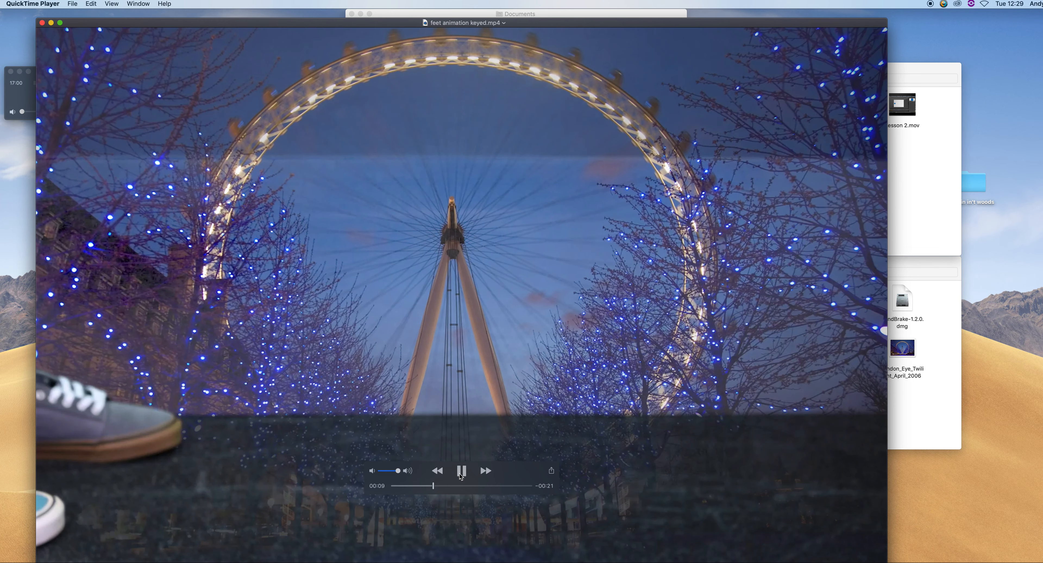
{"action": "left_click", "coordinate": [461, 472]}
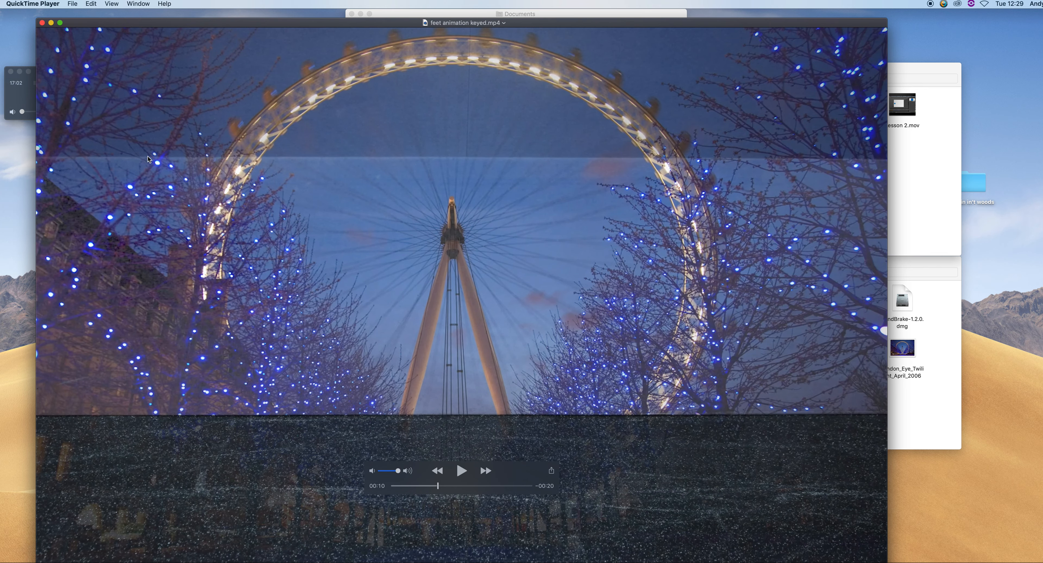